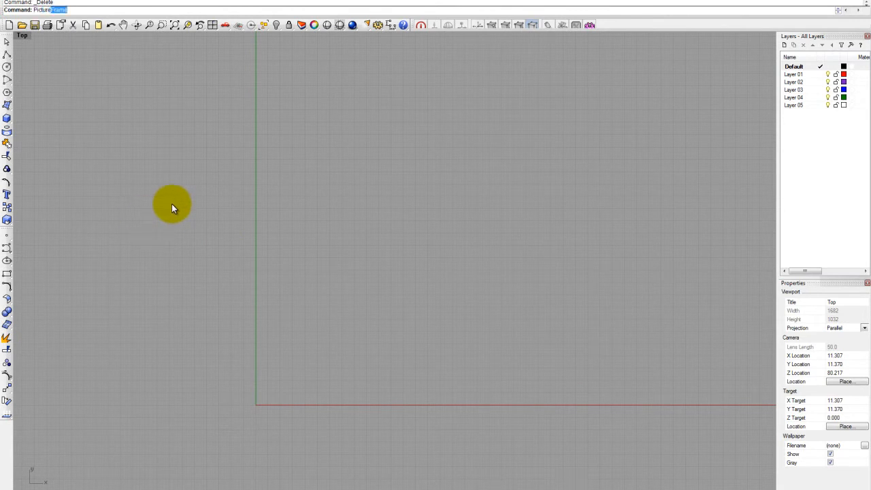
- Insert the park-Slop image as a picture frame, starting just below and beside the origin and extending along the X axis
{"action": "key", "text": "Return"}
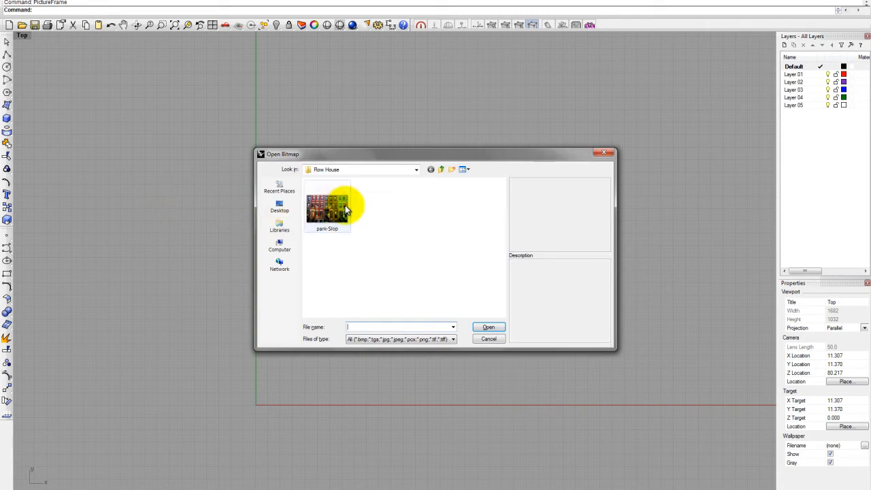
{"action": "double_click", "coordinate": [345, 204]}
{"action": "left_click", "coordinate": [225, 413]}
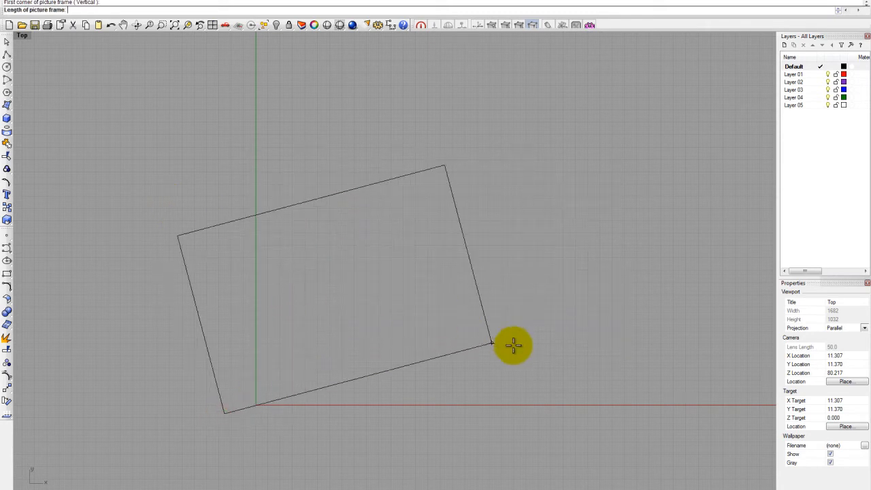
{"action": "left_click", "coordinate": [673, 380]}
- Draw a horizontal reference polyline from the lower-left corner of the brownstone's middle ground-floor window, extending past the window's width
{"action": "scroll", "coordinate": [592, 357], "scroll_direction": "up", "scroll_amount": 5}
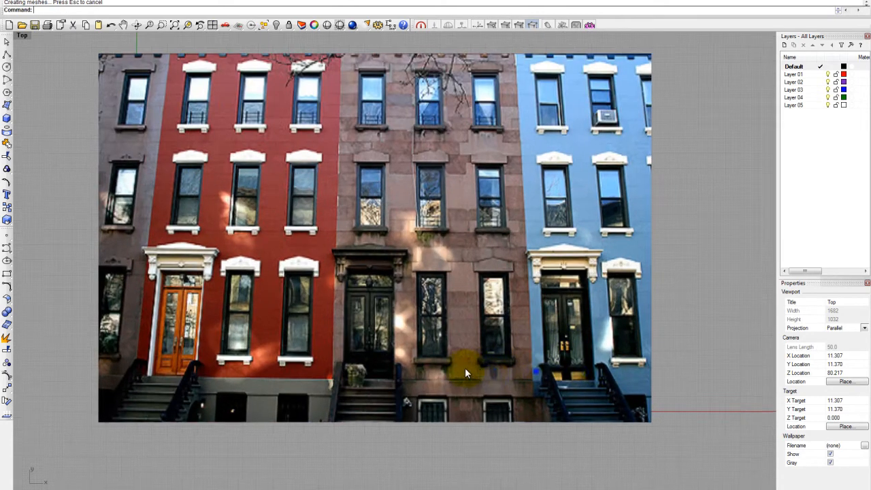
{"action": "scroll", "coordinate": [376, 331], "scroll_direction": "up", "scroll_amount": 1}
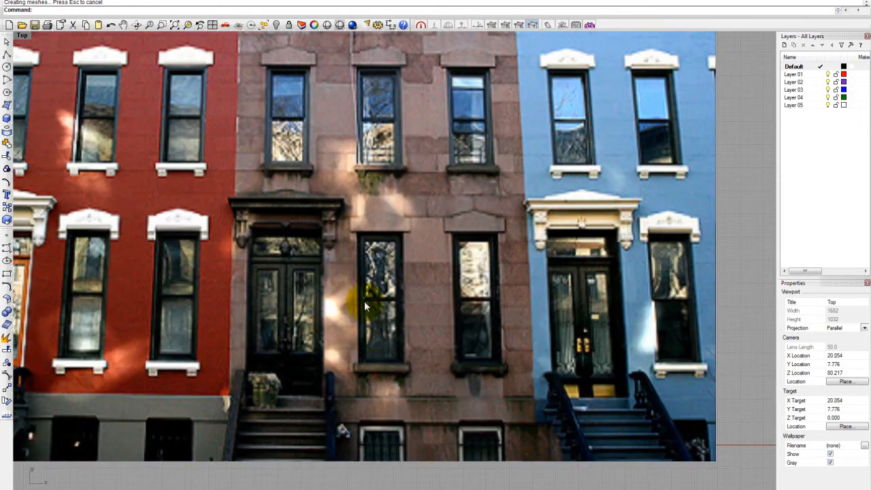
{"action": "scroll", "coordinate": [378, 335], "scroll_direction": "up", "scroll_amount": 1}
{"action": "left_click", "coordinate": [7, 54]}
{"action": "scroll", "coordinate": [356, 344], "scroll_direction": "up", "scroll_amount": 1}
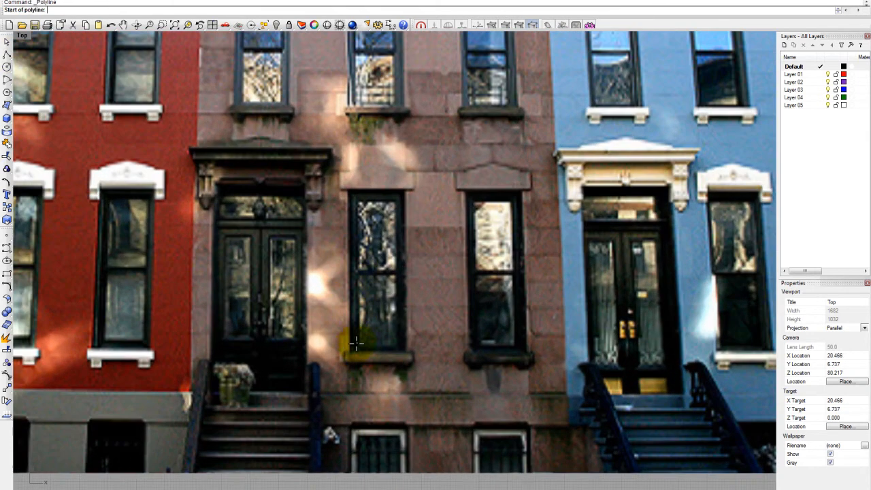
{"action": "left_click", "coordinate": [349, 351]}
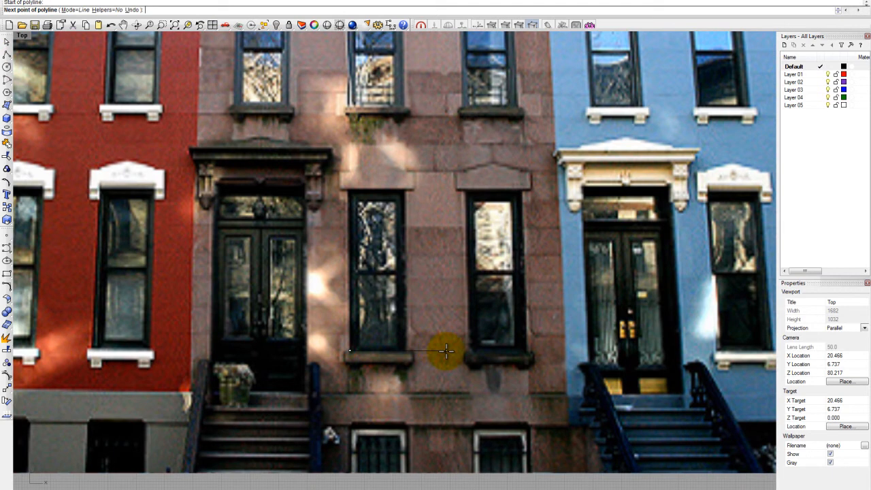
{"action": "left_click", "coordinate": [444, 352]}
{"action": "right_click", "coordinate": [457, 383]}
- Scale the picture from the window's lower-left corner so the window's width matches the reference line's end point
{"action": "scroll", "coordinate": [363, 353], "scroll_direction": "down", "scroll_amount": 4}
{"action": "left_click_drag", "start_coordinate": [489, 449], "coordinate": [448, 409]}
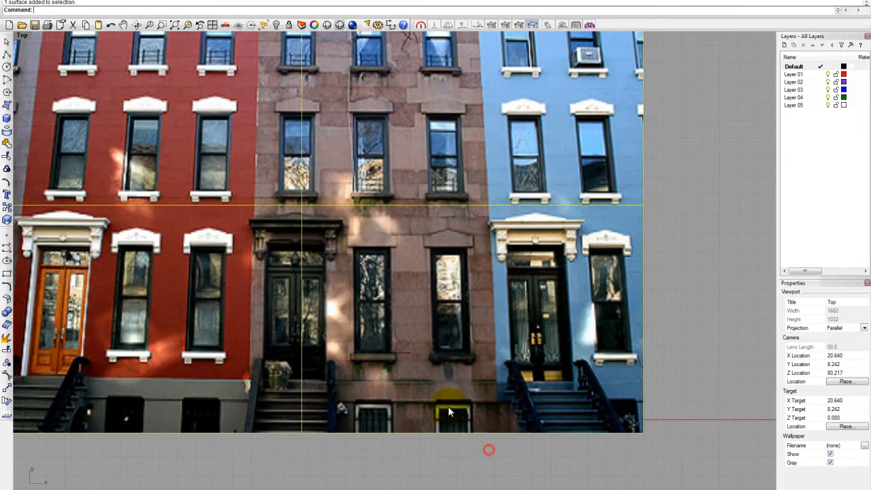
{"action": "type", "text": "Sca"}
{"action": "key", "text": "Return"}
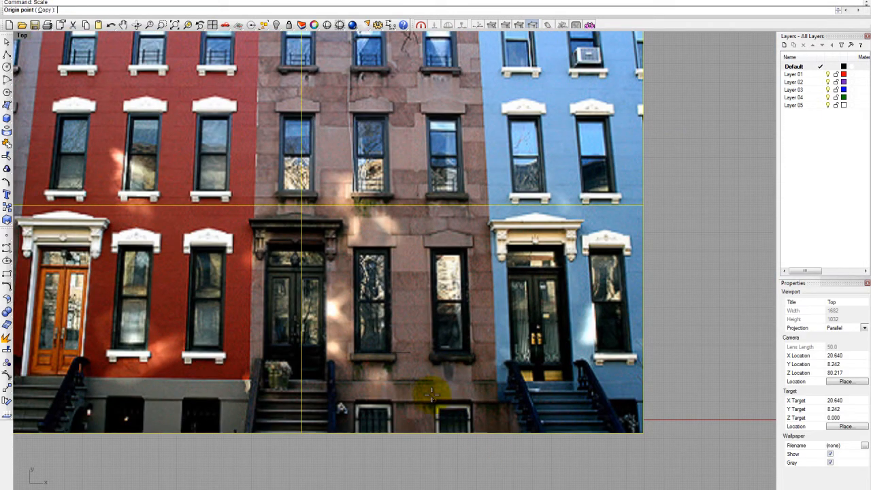
{"action": "scroll", "coordinate": [415, 391], "scroll_direction": "up", "scroll_amount": 2}
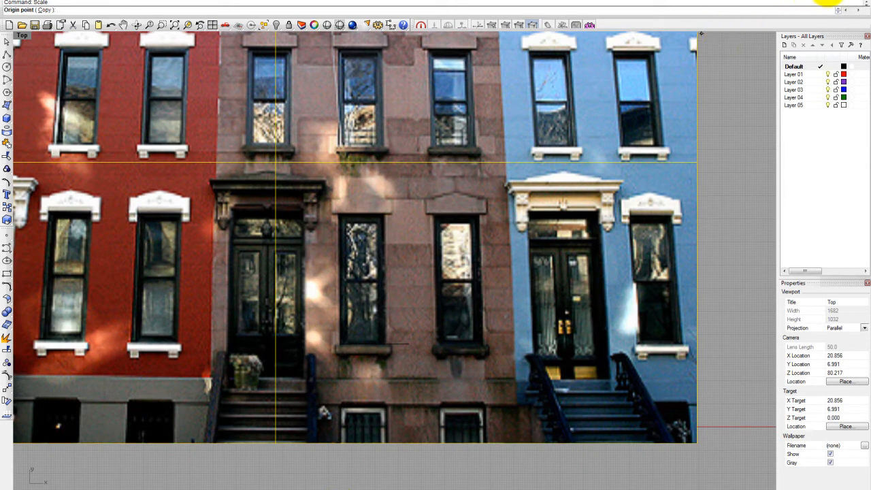
{"action": "left_click", "coordinate": [345, 489]}
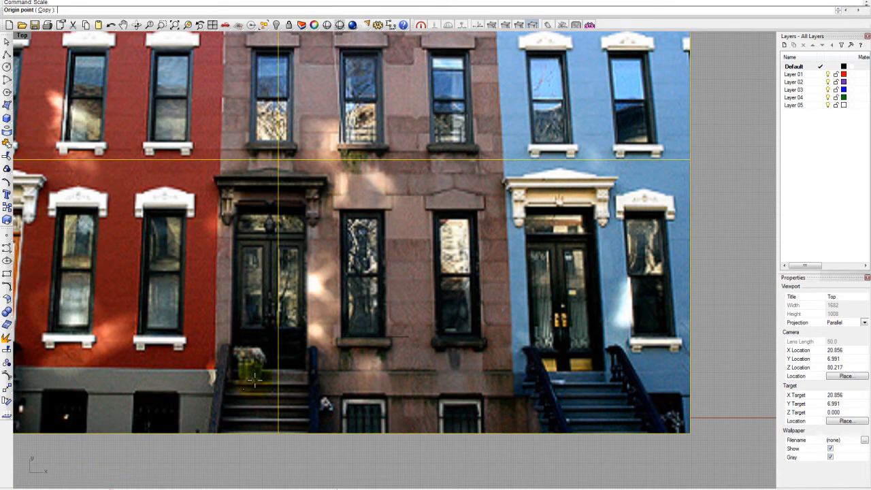
{"action": "left_click", "coordinate": [340, 338]}
{"action": "scroll", "coordinate": [381, 338], "scroll_direction": "up", "scroll_amount": 2}
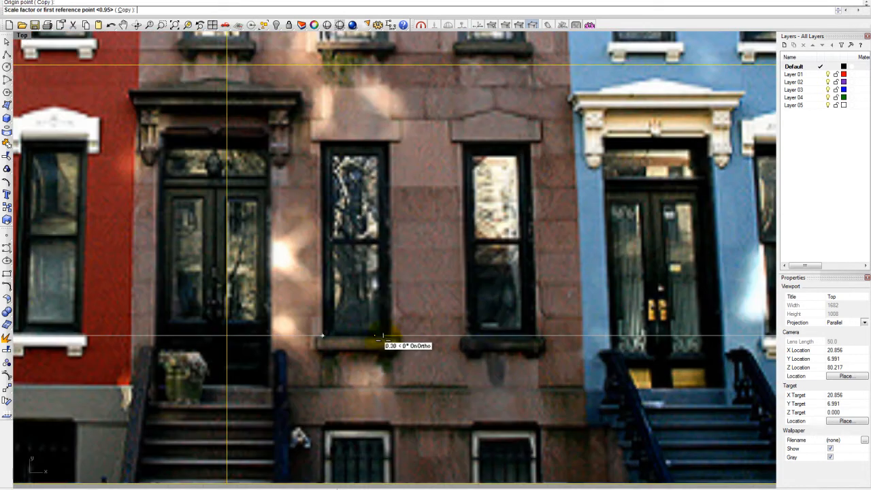
{"action": "left_click", "coordinate": [389, 336]}
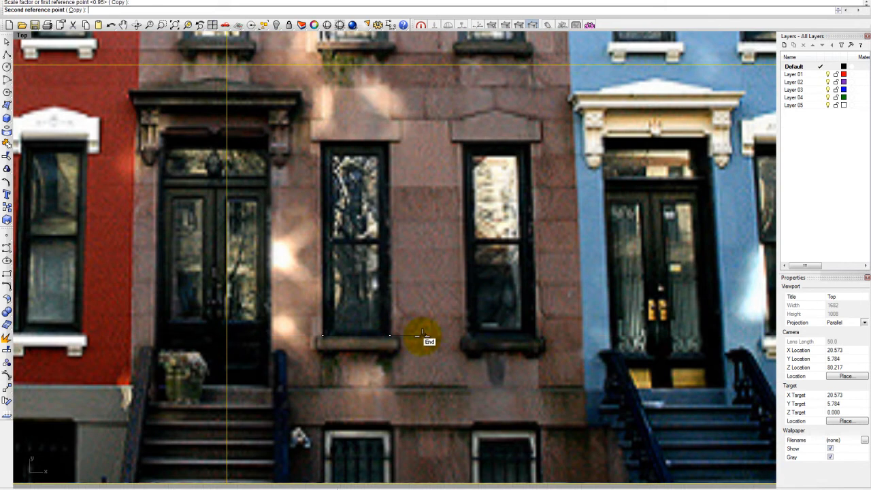
{"action": "left_click", "coordinate": [424, 334]}
{"action": "scroll", "coordinate": [371, 381], "scroll_direction": "down", "scroll_amount": 5}
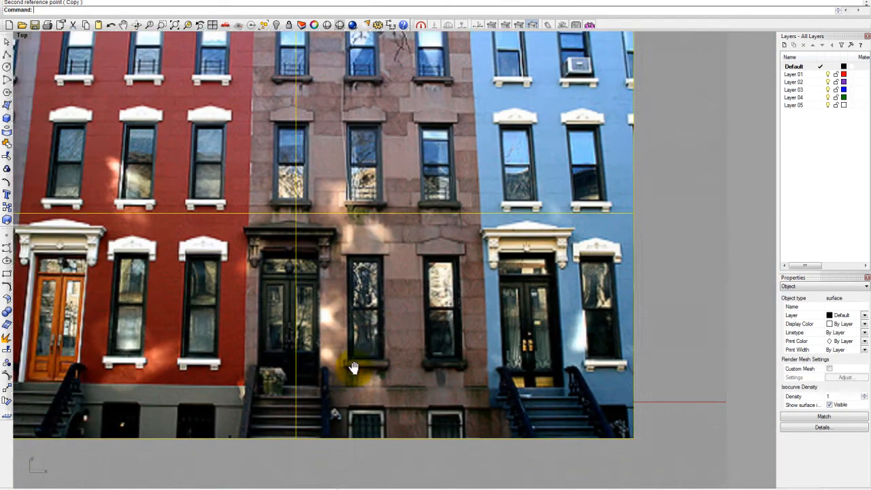
{"action": "scroll", "coordinate": [361, 364], "scroll_direction": "up", "scroll_amount": 1}
{"action": "key", "text": "Escape"}
- Trace the brownstone facade with a closed rectangular polyline from the base of the wall up to the picture's upper edge
{"action": "scroll", "coordinate": [369, 296], "scroll_direction": "up", "scroll_amount": 3}
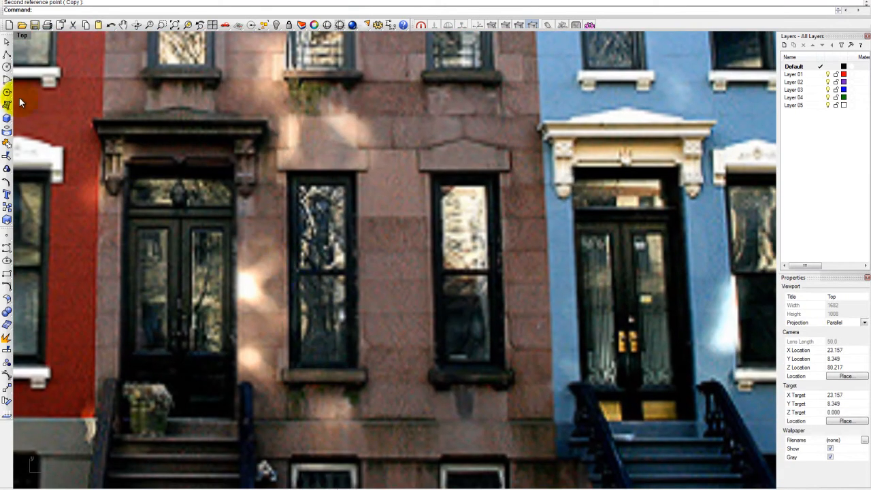
{"action": "scroll", "coordinate": [272, 313], "scroll_direction": "down", "scroll_amount": 6}
{"action": "scroll", "coordinate": [260, 314], "scroll_direction": "up", "scroll_amount": 3}
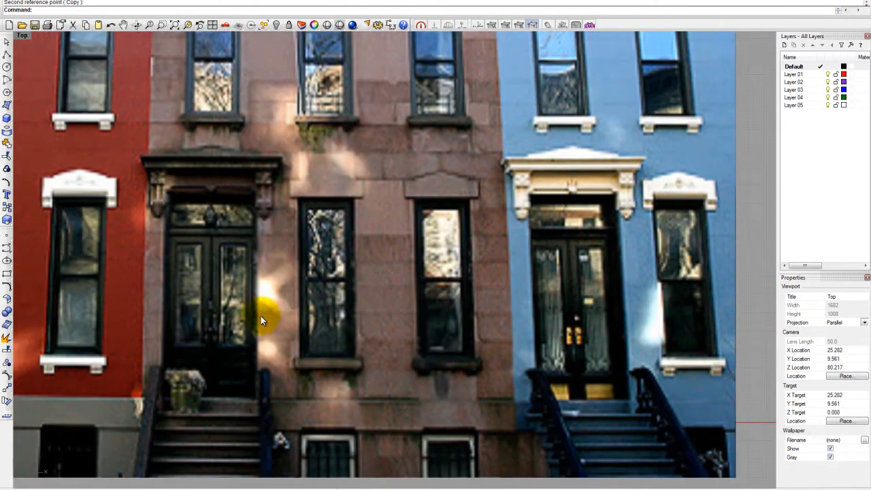
{"action": "scroll", "coordinate": [236, 257], "scroll_direction": "down", "scroll_amount": 4}
{"action": "scroll", "coordinate": [235, 257], "scroll_direction": "up", "scroll_amount": 1}
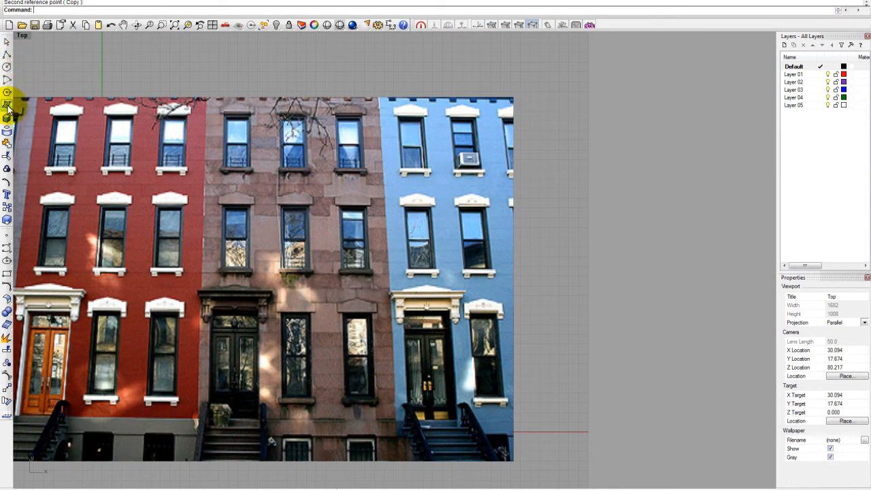
{"action": "left_click", "coordinate": [7, 55]}
{"action": "left_click", "coordinate": [200, 422]}
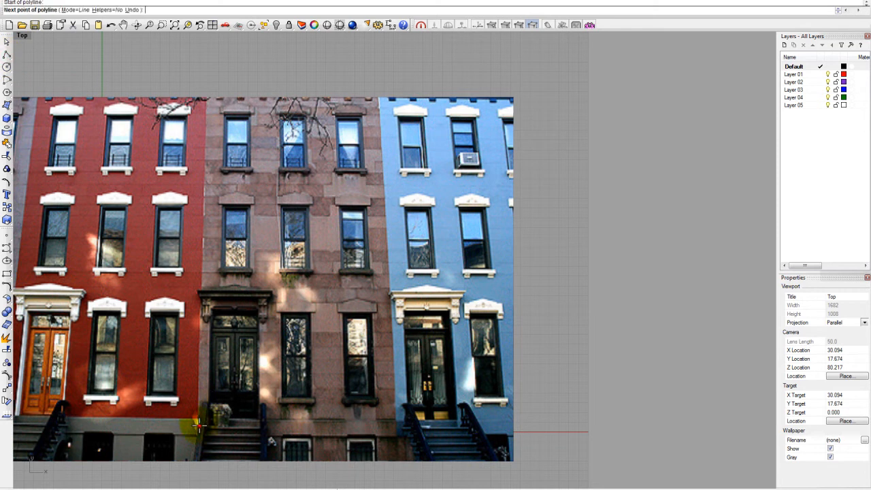
{"action": "left_click", "coordinate": [200, 98]}
{"action": "left_click", "coordinate": [379, 99]}
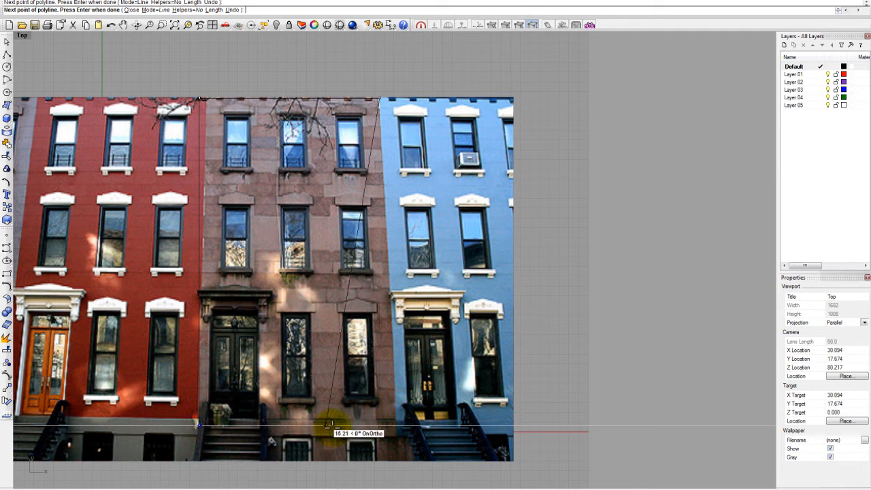
{"action": "left_click", "coordinate": [379, 427]}
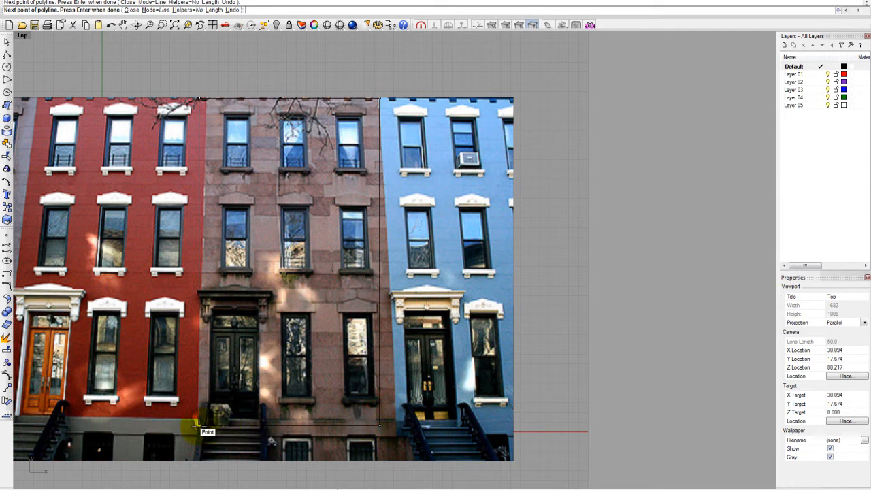
{"action": "left_click", "coordinate": [198, 426]}
- Trace the outer frame of the brownstone's middle ground-floor window with a closed polyline, starting at the reference line's end point
{"action": "scroll", "coordinate": [299, 358], "scroll_direction": "up", "scroll_amount": 1}
{"action": "scroll", "coordinate": [283, 347], "scroll_direction": "up", "scroll_amount": 3}
{"action": "key", "text": "Return"}
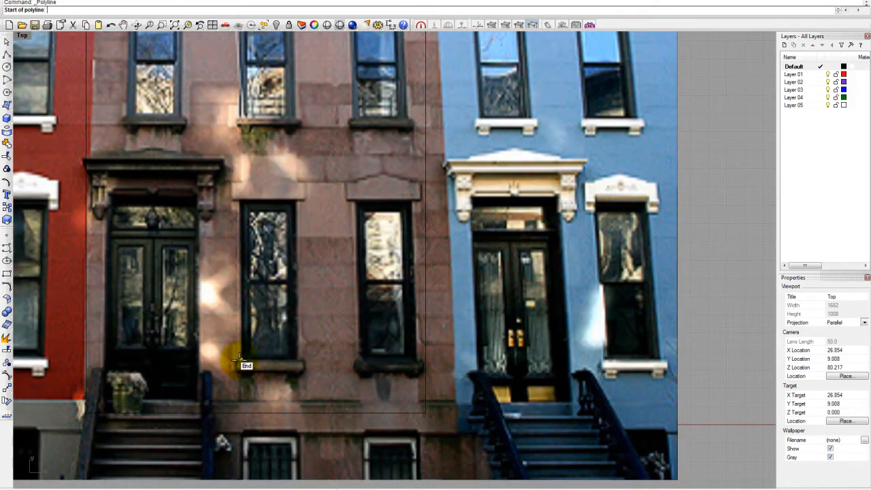
{"action": "left_click", "coordinate": [240, 360]}
{"action": "left_click", "coordinate": [241, 202]}
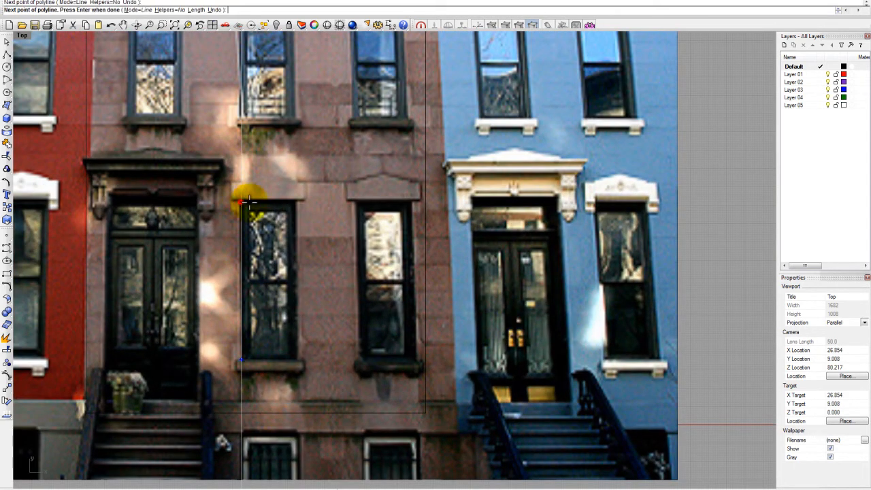
{"action": "left_click", "coordinate": [296, 201]}
{"action": "left_click", "coordinate": [295, 351]}
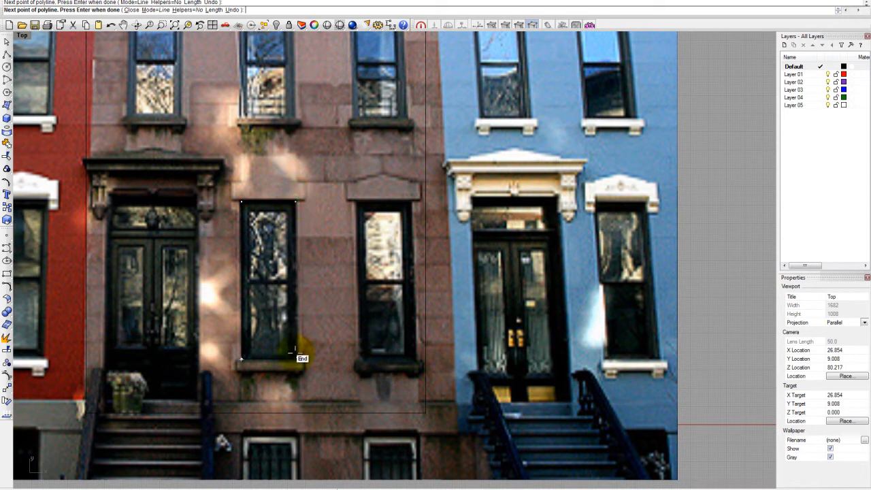
{"action": "left_click", "coordinate": [240, 359]}
- Offset the window outline inward by 2" and clear the selection
{"action": "left_click", "coordinate": [241, 340]}
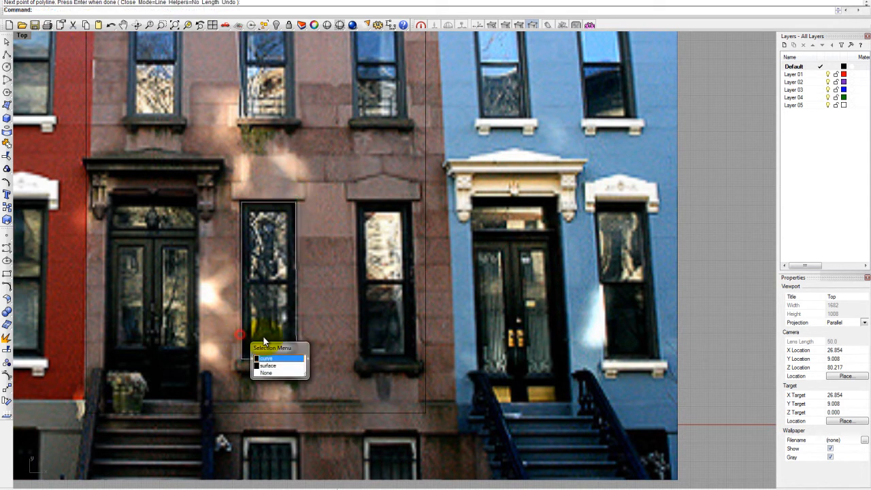
{"action": "left_click", "coordinate": [280, 361]}
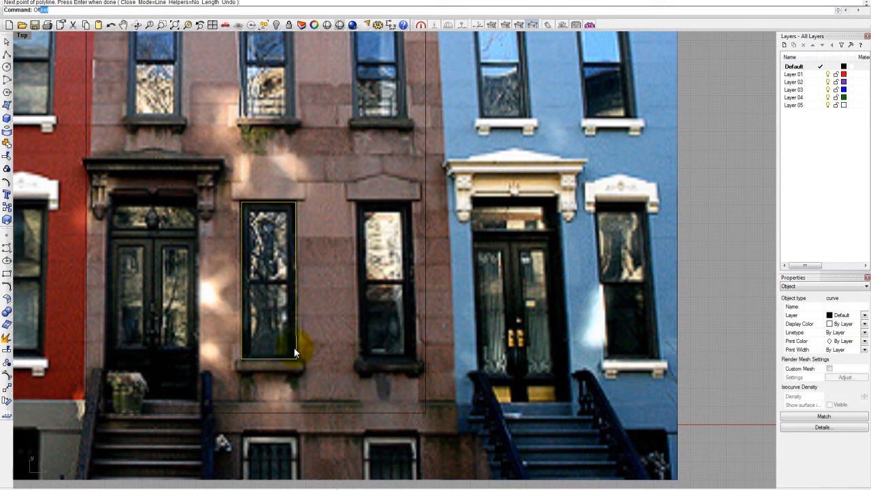
{"action": "key", "text": "Return"}
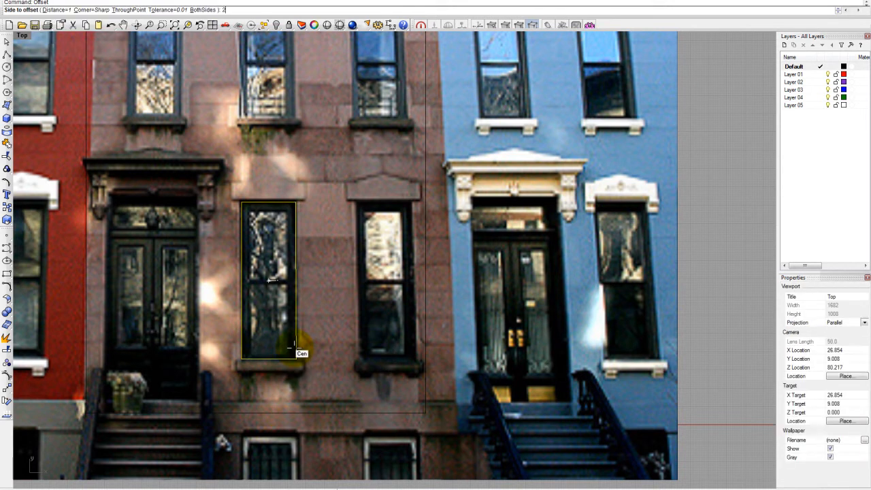
{"action": "type", "text": "2\""}
{"action": "key", "text": "Return"}
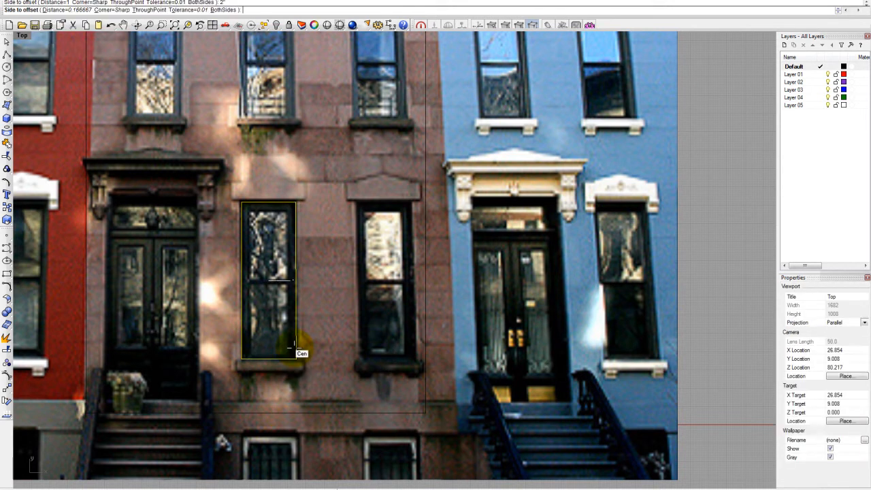
{"action": "left_click", "coordinate": [269, 281]}
{"action": "scroll", "coordinate": [270, 281], "scroll_direction": "up", "scroll_amount": 2}
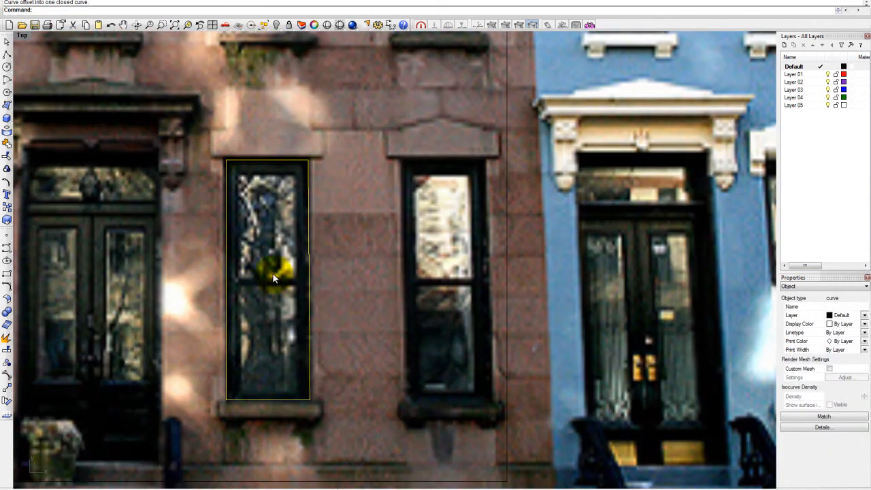
{"action": "key", "text": "Escape"}
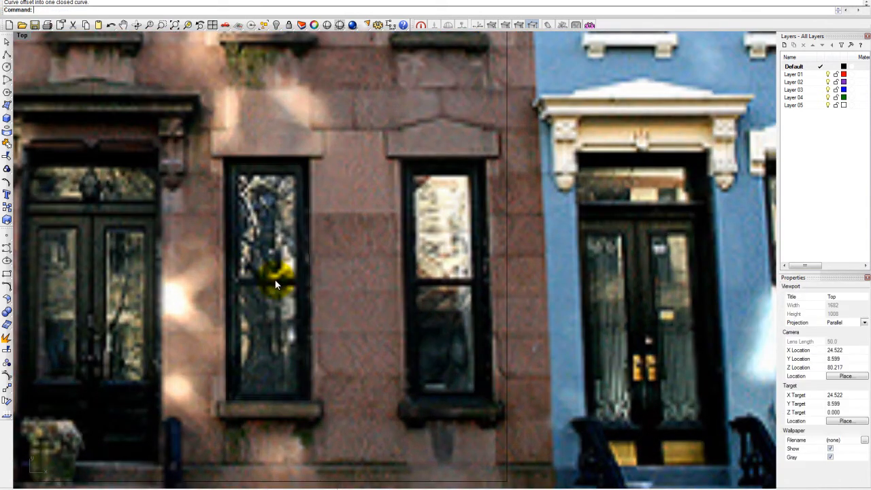
- Draw a horizontal line across the window's middle rail between the two sides of the inner frame outline
{"action": "left_click", "coordinate": [7, 79]}
{"action": "left_click", "coordinate": [232, 284]}
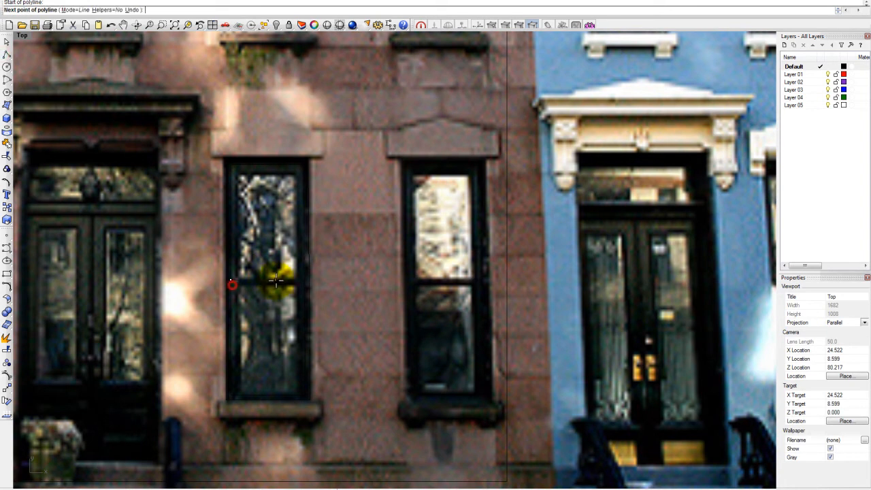
{"action": "left_click", "coordinate": [301, 277]}
{"action": "right_click", "coordinate": [300, 277]}
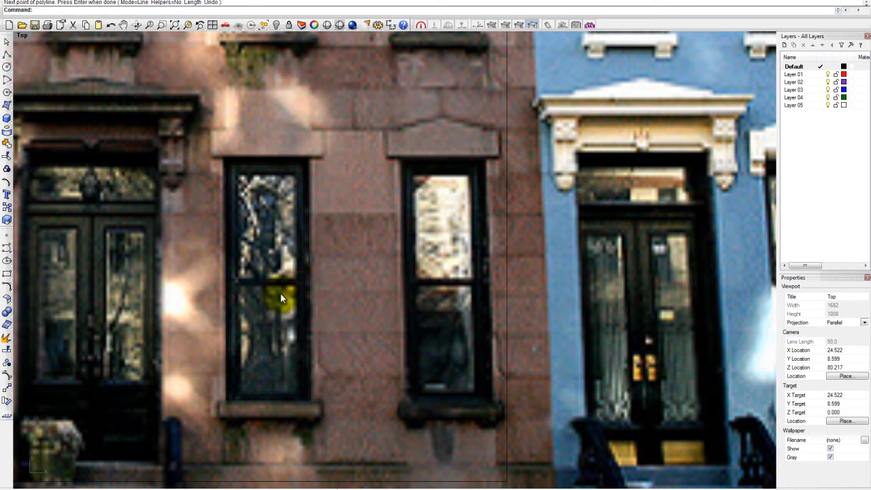
- Offset the middle rail line by 1" upward and 1" downward
{"action": "key", "text": "Return"}
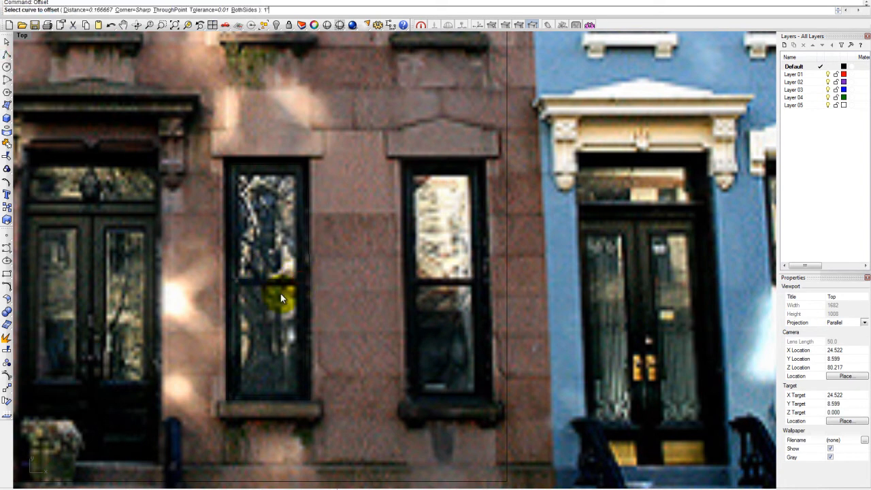
{"action": "key", "text": "Return"}
{"action": "left_click", "coordinate": [276, 279]}
{"action": "left_click", "coordinate": [276, 264]}
{"action": "right_click", "coordinate": [277, 283]}
{"action": "left_click", "coordinate": [277, 280]}
{"action": "left_click", "coordinate": [274, 295]}
- Delete the original center line of the window's middle rail
{"action": "left_click", "coordinate": [47, 177]}
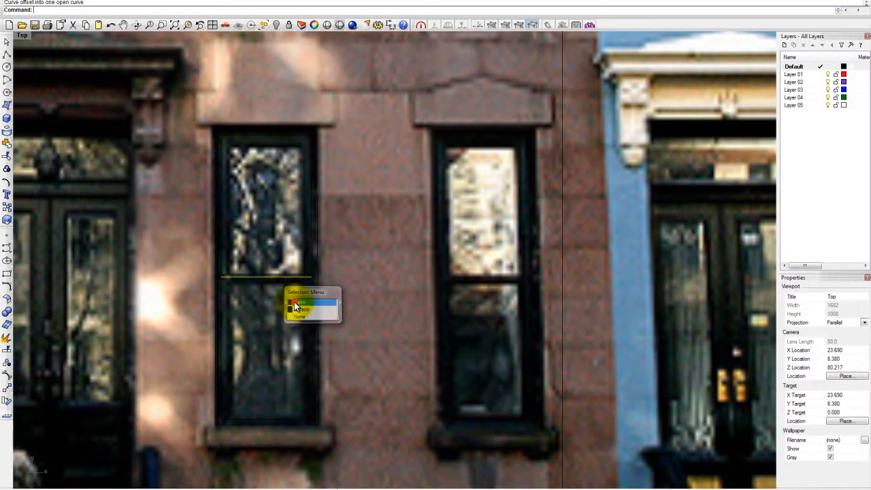
{"action": "left_click", "coordinate": [211, 261]}
{"action": "key", "text": "Delete"}
- Select the reference photo surface and add a new layer named Image
{"action": "scroll", "coordinate": [450, 270], "scroll_direction": "down", "scroll_amount": 2}
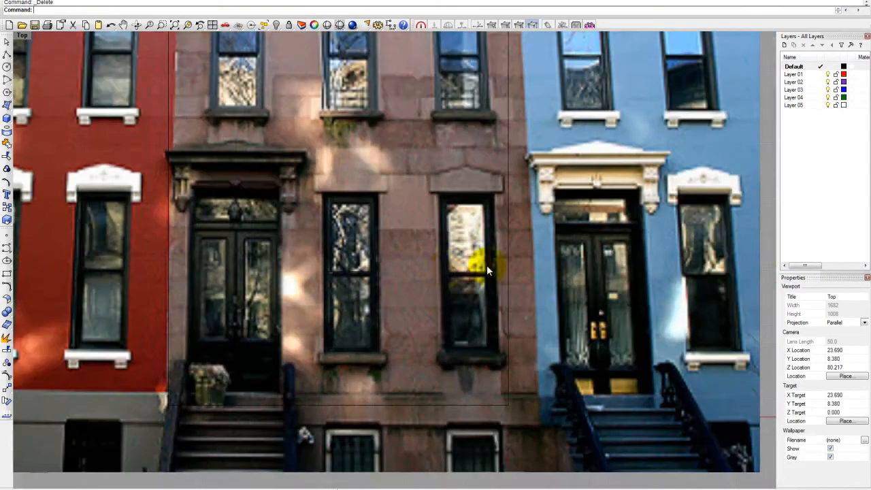
{"action": "scroll", "coordinate": [450, 270], "scroll_direction": "down", "scroll_amount": 3}
{"action": "left_click", "coordinate": [615, 269]}
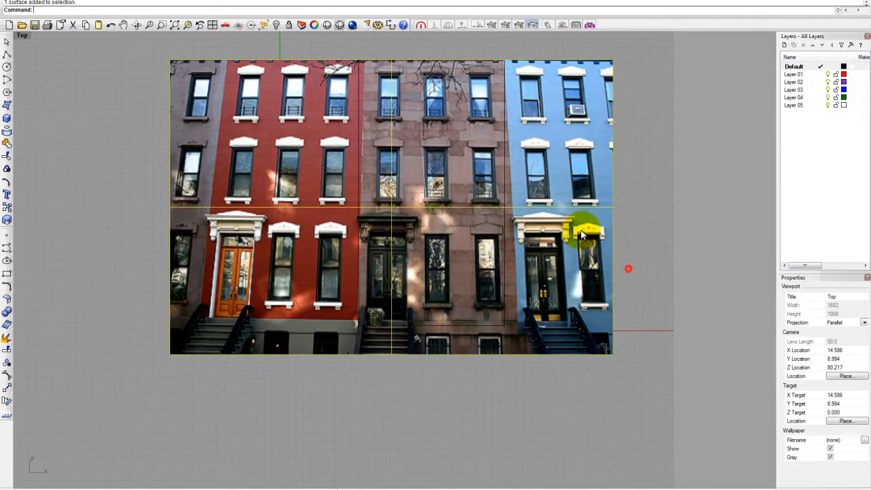
{"action": "left_click", "coordinate": [785, 45]}
{"action": "key", "text": "BackSpace"}
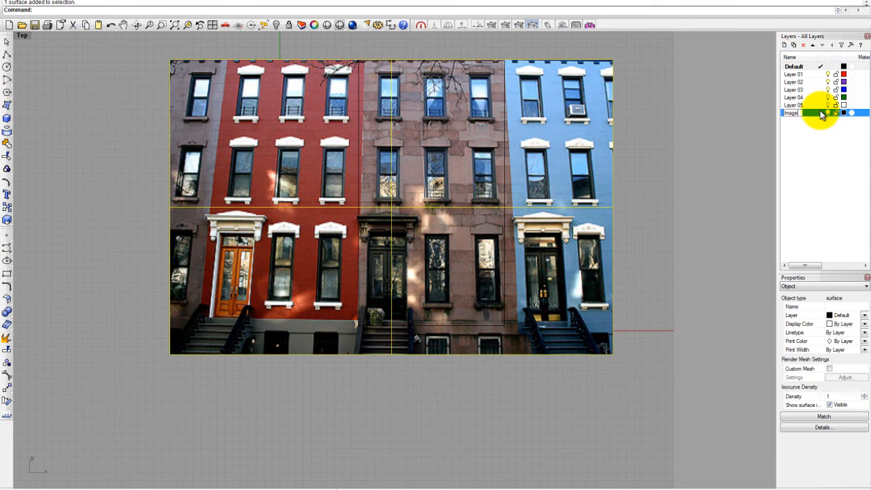
{"action": "left_click", "coordinate": [820, 169]}
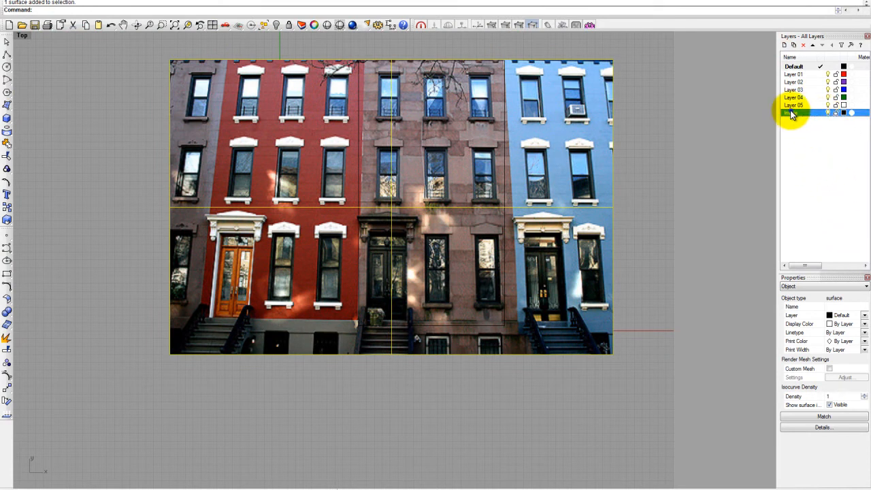
- Move the selected photo surface to the Image layer and lock that layer
{"action": "right_click", "coordinate": [790, 114]}
{"action": "left_click", "coordinate": [808, 215]}
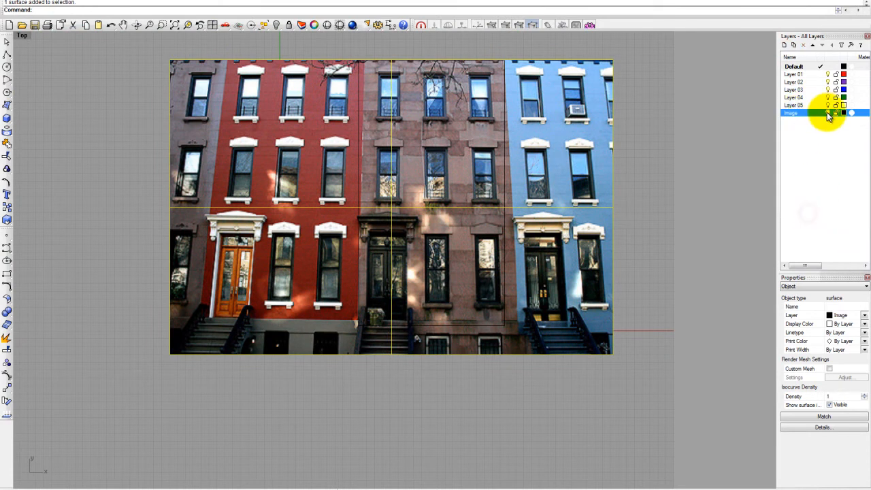
{"action": "left_click", "coordinate": [705, 172]}
{"action": "scroll", "coordinate": [588, 259], "scroll_direction": "up", "scroll_amount": 5}
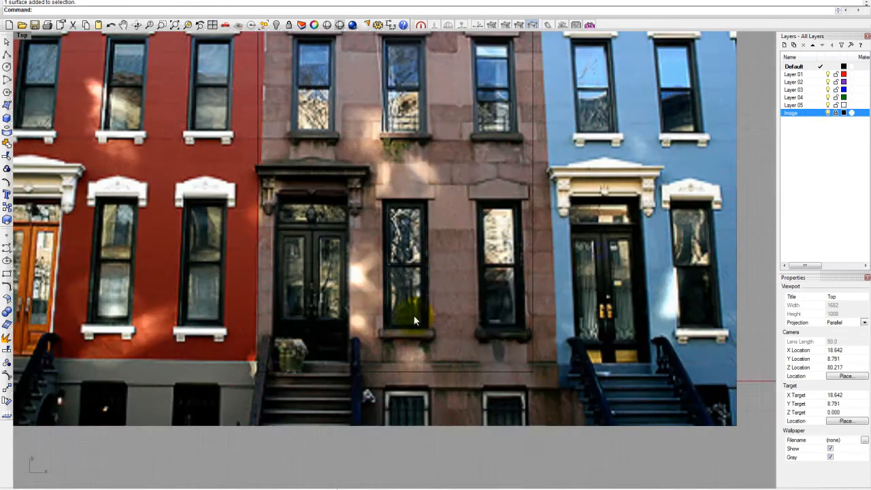
{"action": "scroll", "coordinate": [425, 303], "scroll_direction": "up", "scroll_amount": 6}
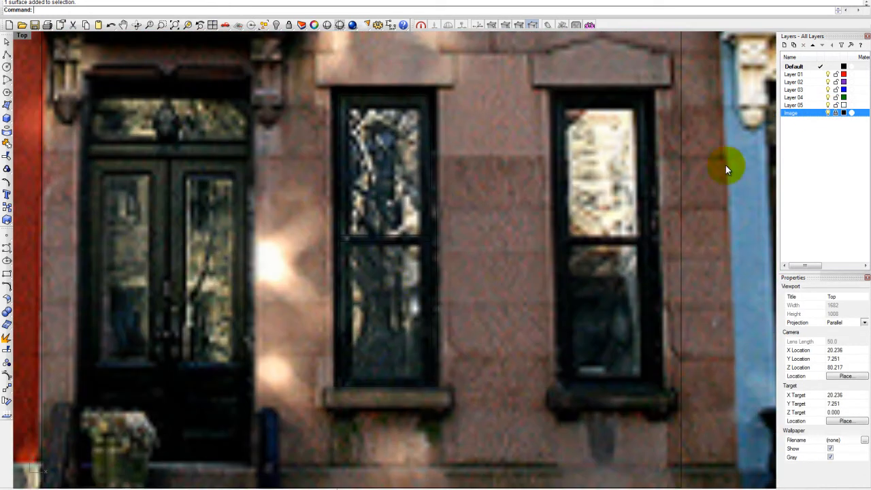
{"action": "left_click", "coordinate": [828, 113]}
{"action": "left_click", "coordinate": [827, 113]}
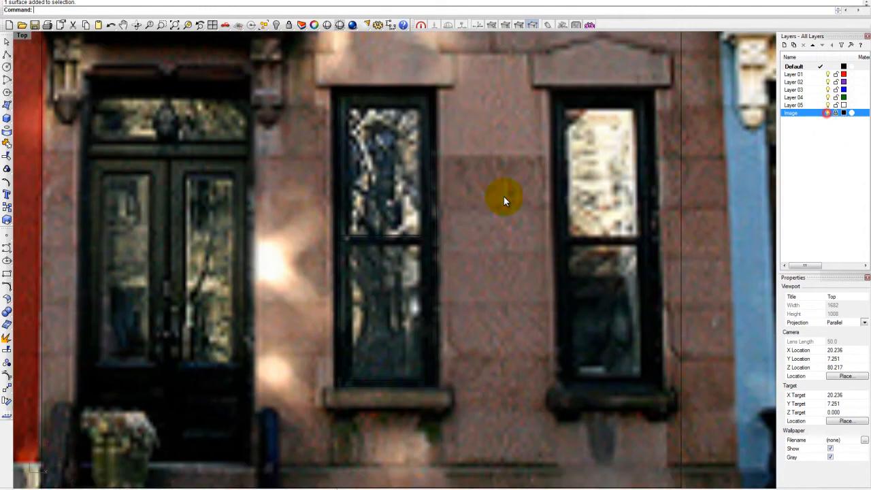
- Draw a rectangle over the stone lintel above the traced middle window and select it
{"action": "left_click", "coordinate": [6, 68]}
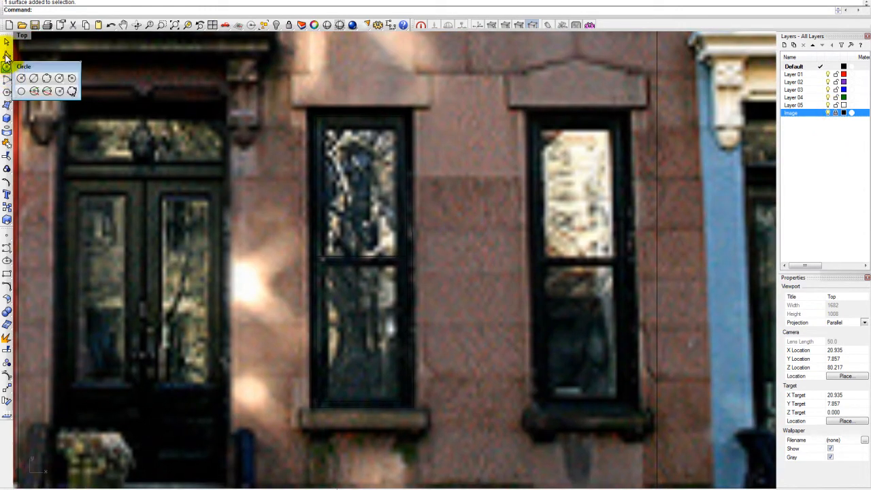
{"action": "left_click", "coordinate": [6, 56]}
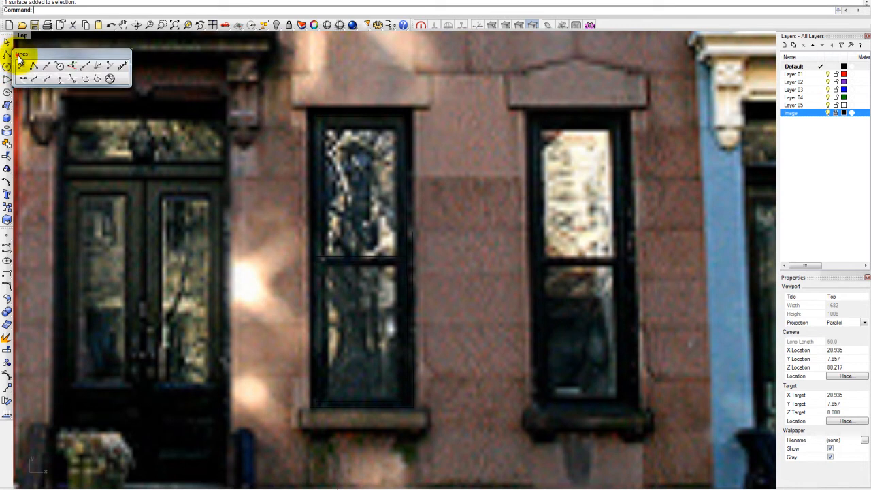
{"action": "left_click", "coordinate": [6, 273]}
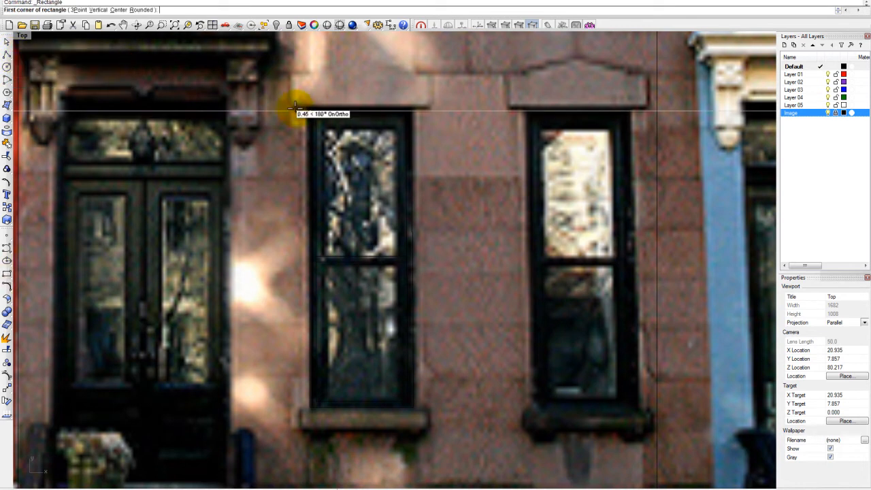
{"action": "left_click", "coordinate": [292, 109]}
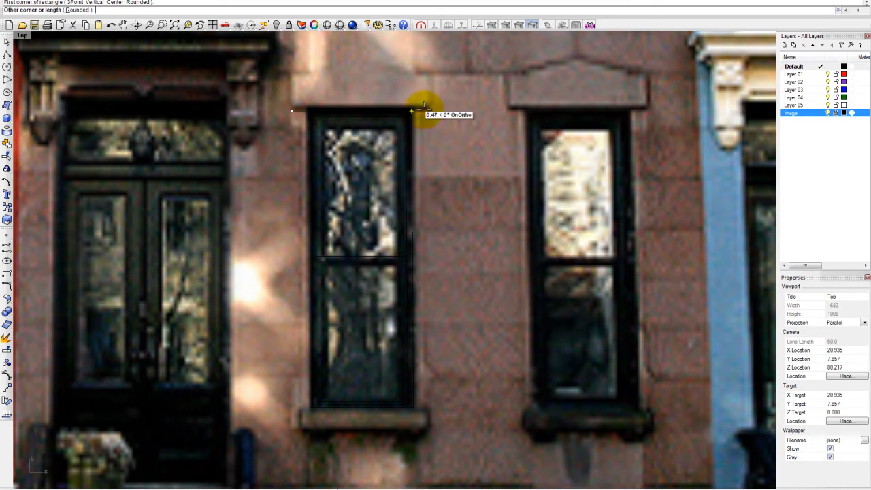
{"action": "left_click", "coordinate": [429, 80]}
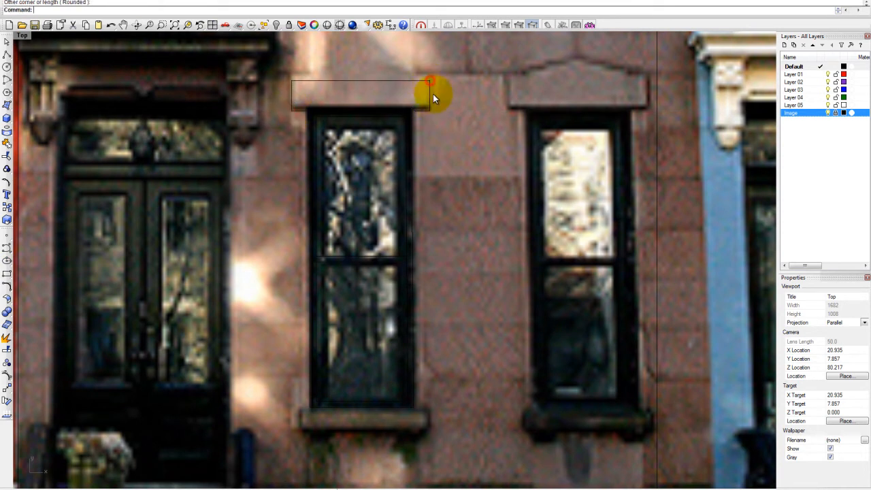
{"action": "left_click", "coordinate": [429, 93]}
{"action": "type", "text": "mi"}
{"action": "key", "text": "Return"}
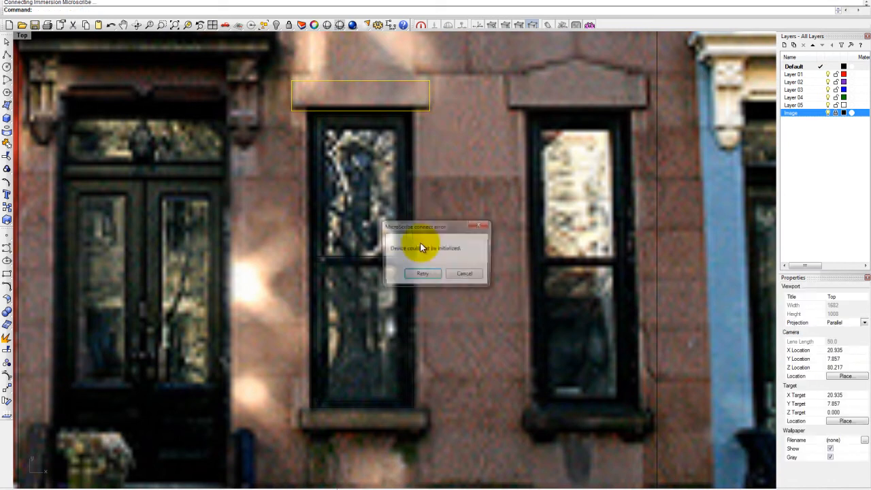
{"action": "left_click", "coordinate": [462, 274]}
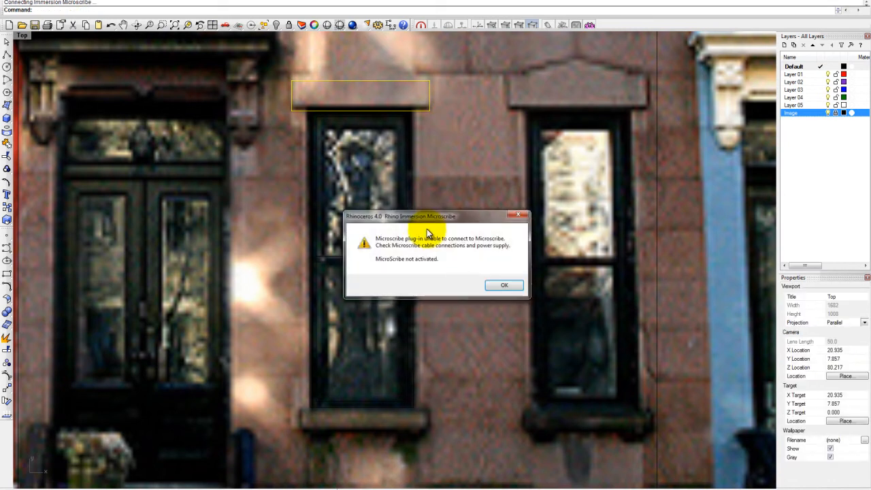
{"action": "left_click", "coordinate": [503, 283]}
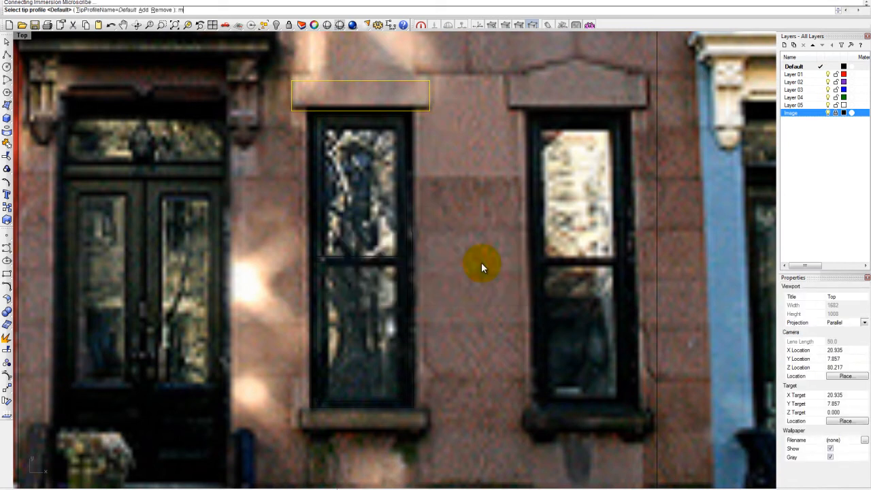
{"action": "key", "text": "Escape"}
{"action": "key", "text": "Escape"}
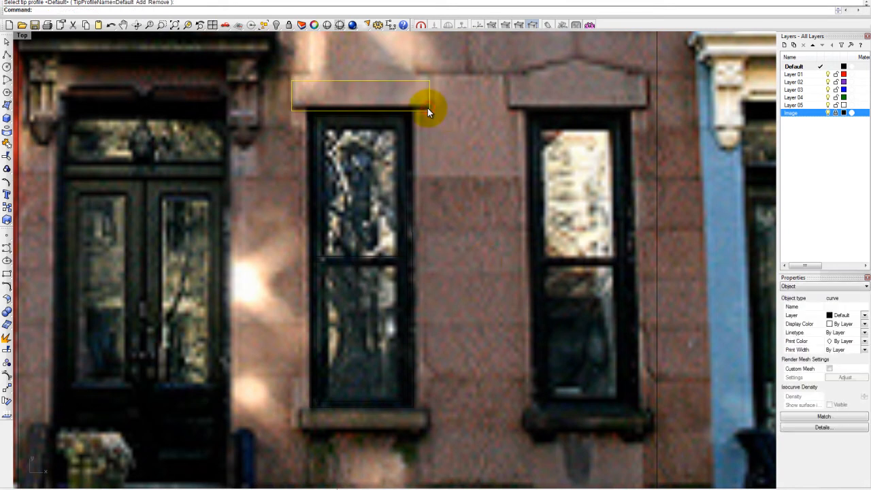
- Mirror a copy of the lintel rectangle across a horizontal line at the window's mid-height to form the sill
{"action": "key", "text": "Return"}
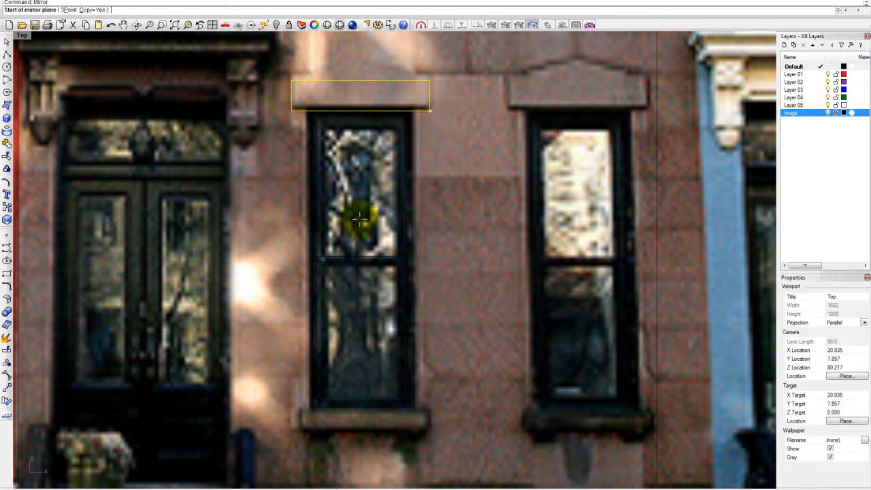
{"action": "left_click", "coordinate": [413, 256]}
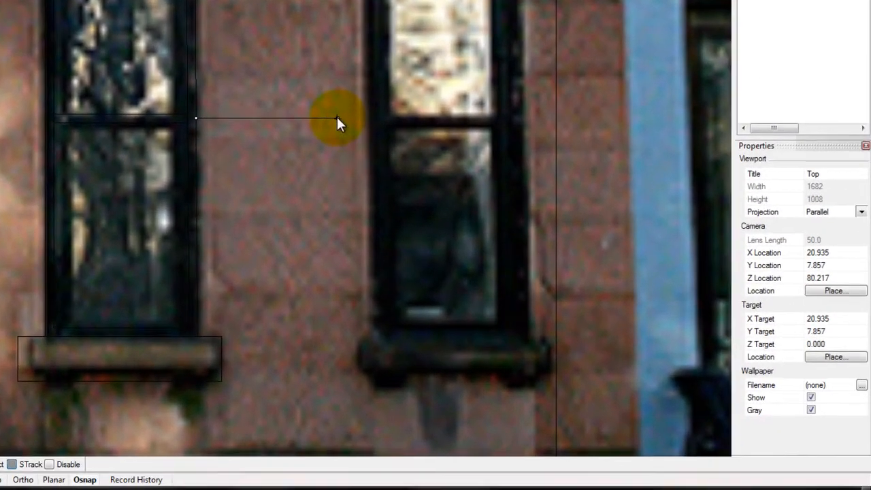
{"action": "left_click", "coordinate": [336, 118]}
- Hide the Image layer to leave only the traced linework, and clear the selection
{"action": "right_click_drag", "start_coordinate": [280, 146], "coordinate": [181, 109]}
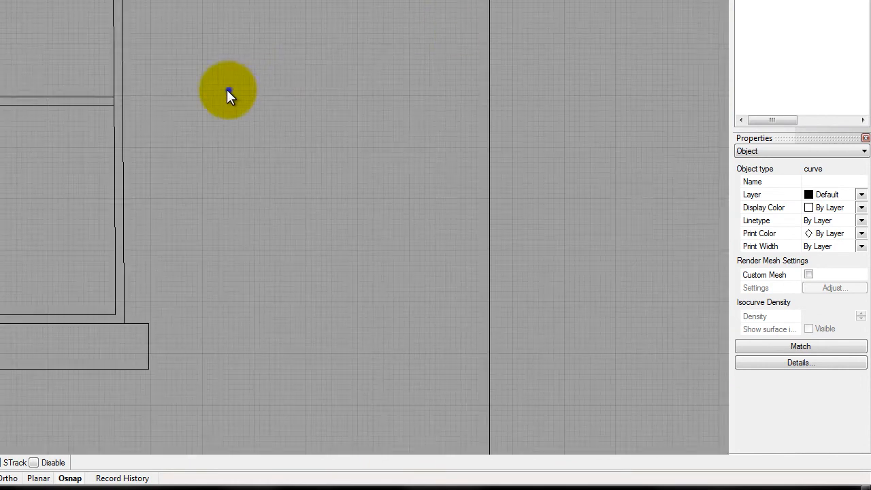
{"action": "right_click_drag", "start_coordinate": [227, 89], "coordinate": [244, 77]}
{"action": "left_click", "coordinate": [217, 101]}
{"action": "right_click_drag", "start_coordinate": [180, 177], "coordinate": [131, 191]}
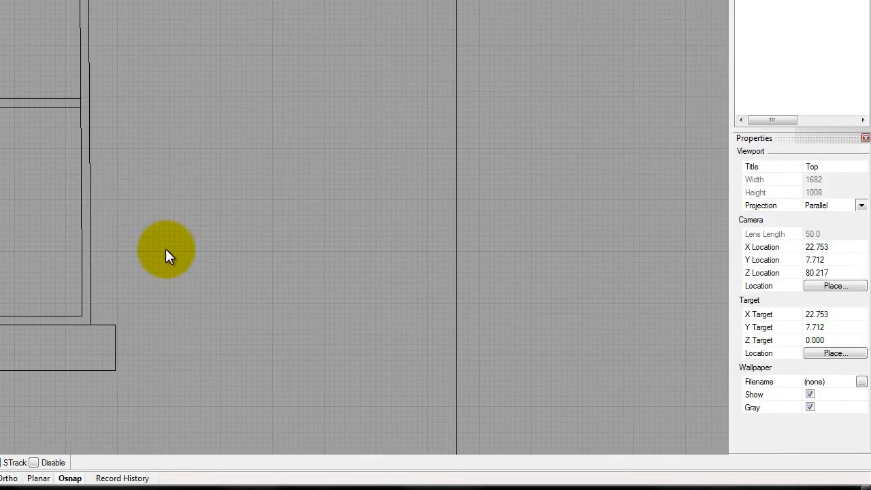
{"action": "scroll", "coordinate": [8, 130], "scroll_direction": "up", "scroll_amount": 2}
{"action": "scroll", "coordinate": [73, 228], "scroll_direction": "down", "scroll_amount": 2}
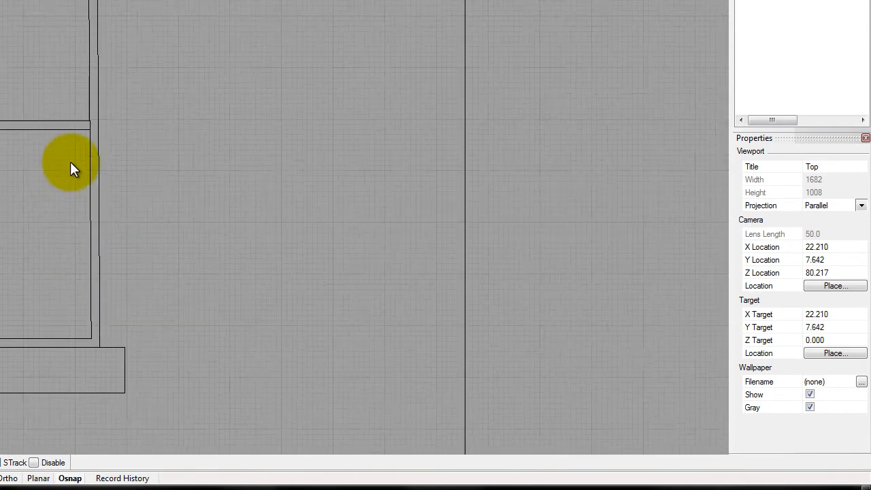
{"action": "scroll", "coordinate": [67, 169], "scroll_direction": "up", "scroll_amount": 2}
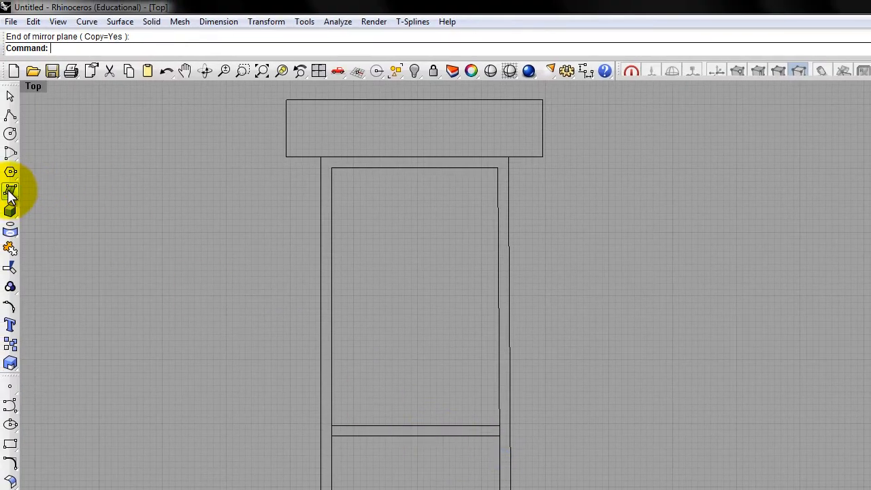
- Create a surface from the four corners of the window's inner frame outline to serve as the glass
{"action": "left_click", "coordinate": [10, 191]}
{"action": "left_click", "coordinate": [332, 168]}
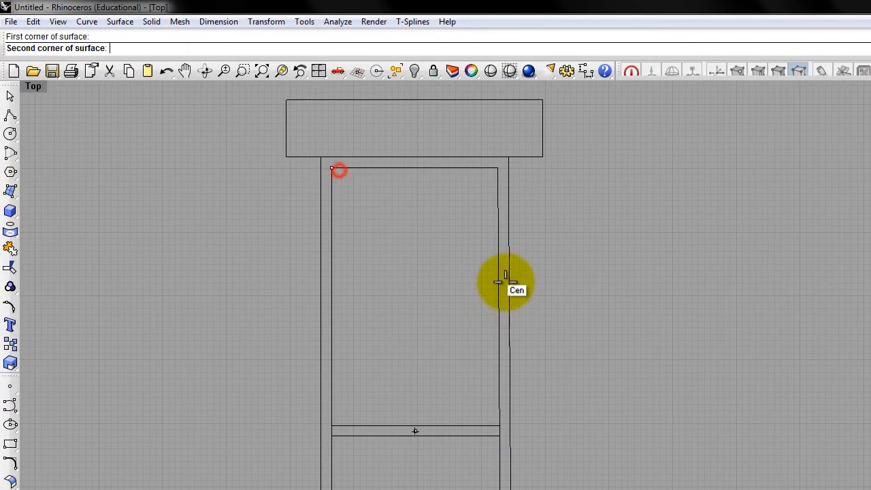
{"action": "left_click", "coordinate": [497, 169]}
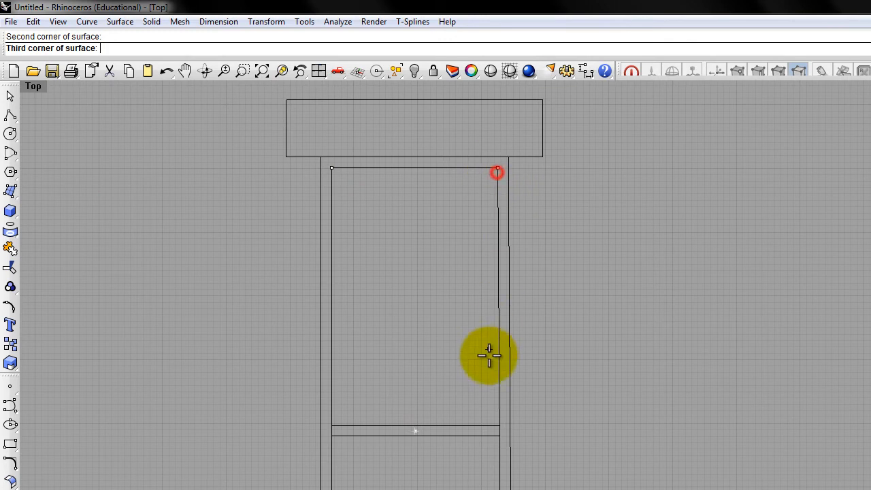
{"action": "left_click", "coordinate": [414, 431]}
{"action": "left_click", "coordinate": [331, 488]}
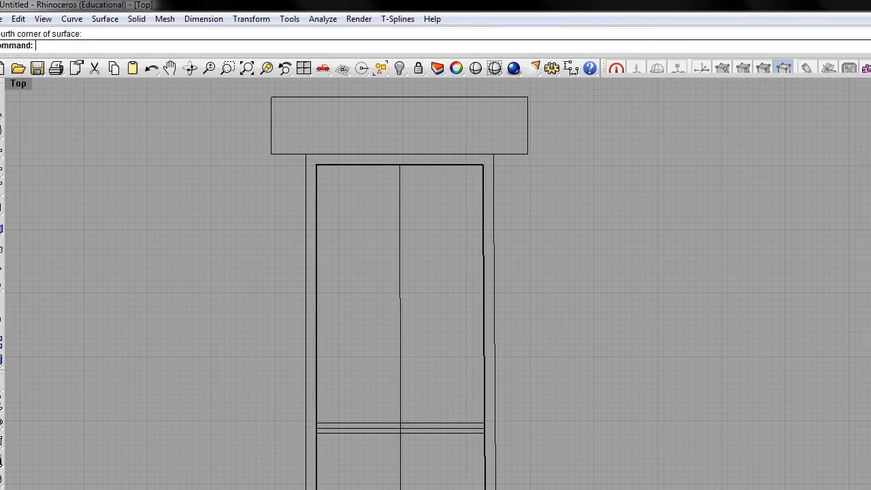
- Sort the layers by name, then add a layer named Glass with a dark red color (R 128, G 20, B 20)
{"action": "left_click", "coordinate": [752, 45]}
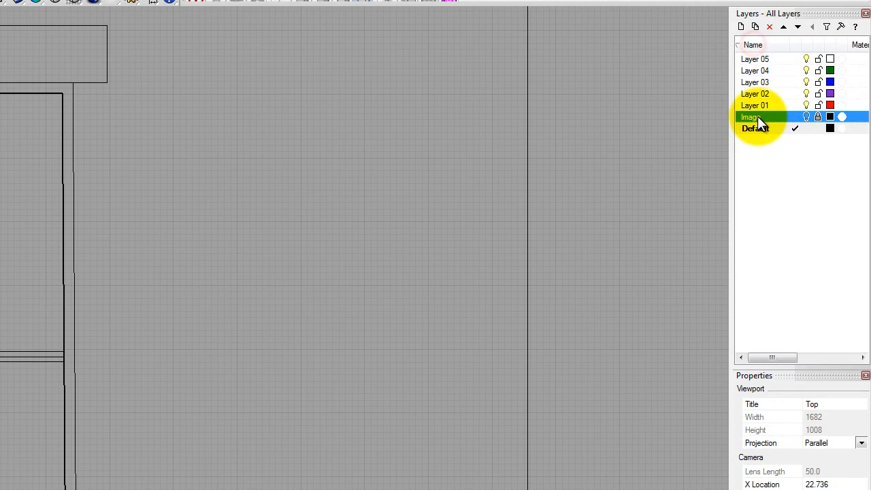
{"action": "left_click", "coordinate": [740, 26]}
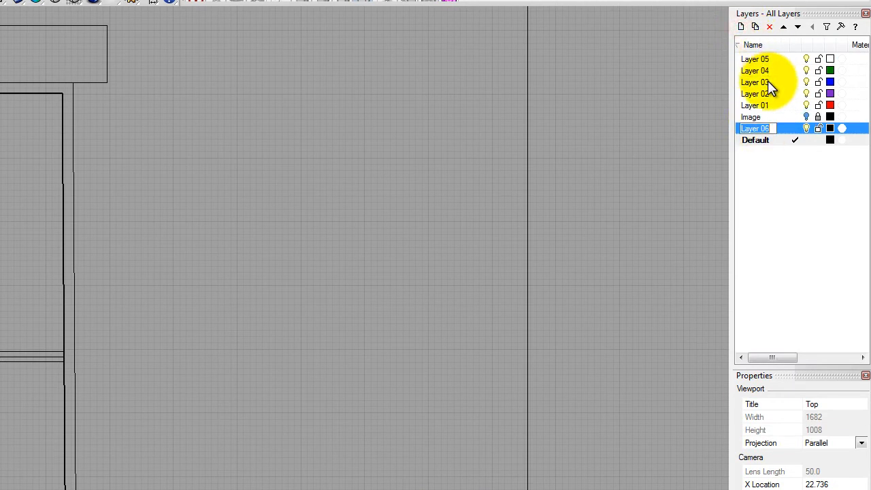
{"action": "left_click", "coordinate": [826, 190]}
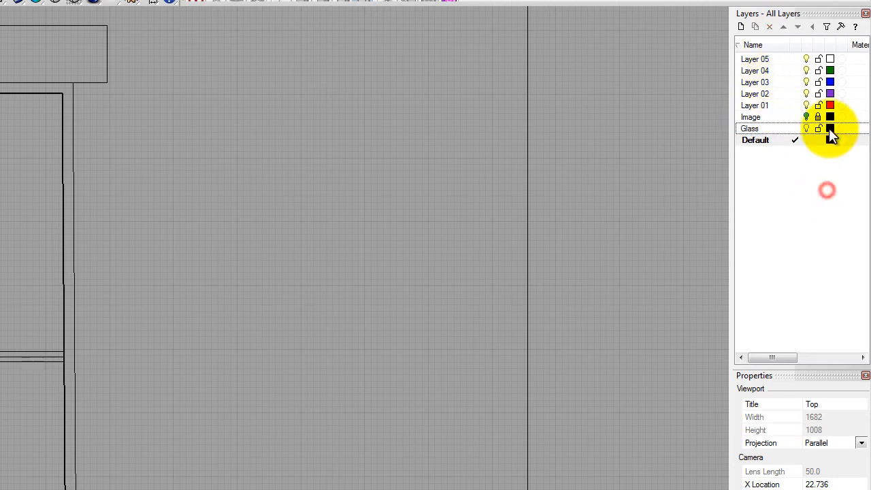
{"action": "left_click", "coordinate": [830, 127]}
{"action": "left_click", "coordinate": [266, 303]}
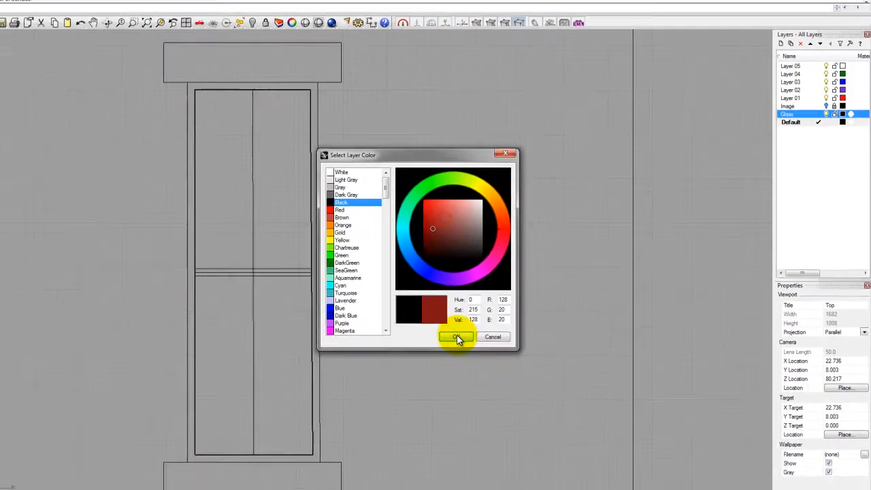
{"action": "left_click", "coordinate": [273, 449]}
- Set the Top viewport to Ghosted display and move the window surface to the Glass layer
{"action": "left_click", "coordinate": [22, 34]}
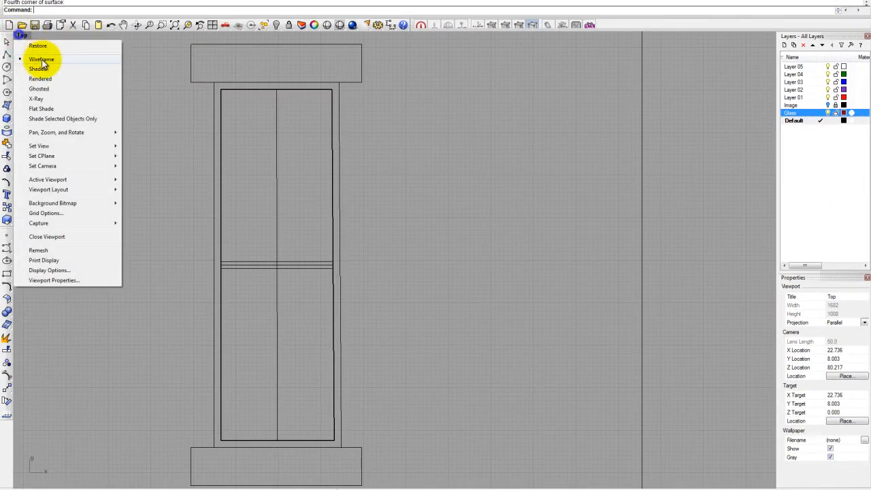
{"action": "left_click", "coordinate": [45, 88]}
{"action": "right_click", "coordinate": [803, 113]}
{"action": "left_click", "coordinate": [811, 219]}
{"action": "left_click", "coordinate": [513, 202]}
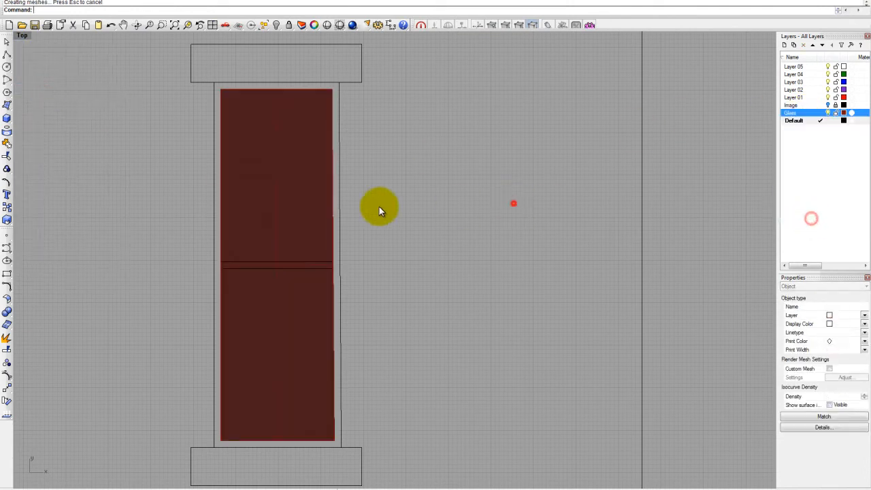
- Loft between the window's outer and inner frame outlines to create the flat frame surface around the glass
{"action": "right_click_drag", "start_coordinate": [374, 206], "coordinate": [411, 188]}
{"action": "right_click_drag", "start_coordinate": [410, 240], "coordinate": [392, 266]}
{"action": "right_click_drag", "start_coordinate": [394, 227], "coordinate": [329, 207]}
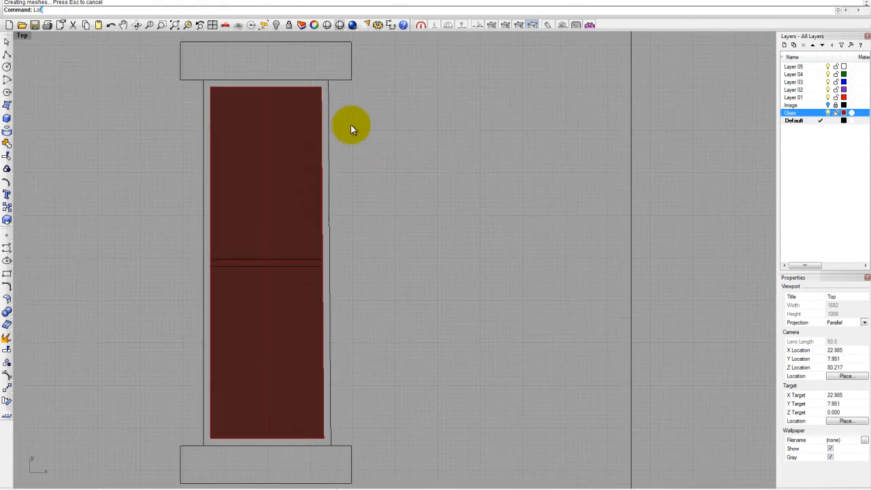
{"action": "type", "text": "t"}
{"action": "key", "text": "Return"}
{"action": "left_click", "coordinate": [328, 128]}
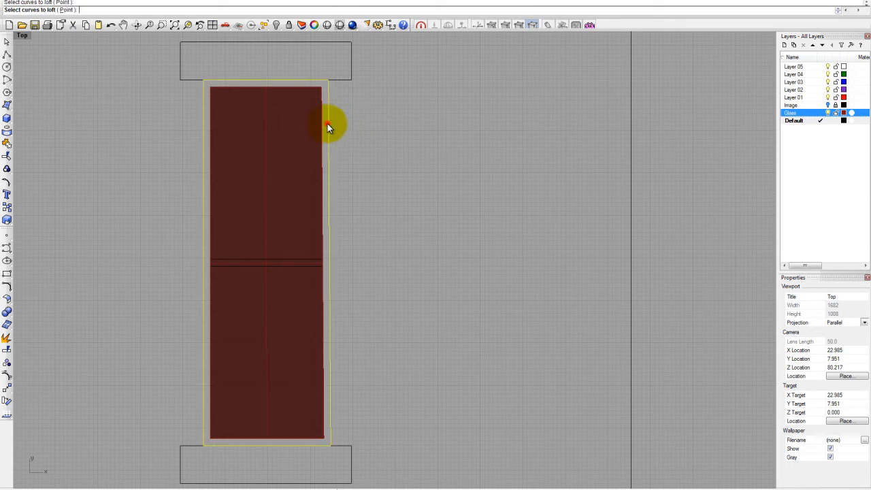
{"action": "left_click", "coordinate": [322, 140]}
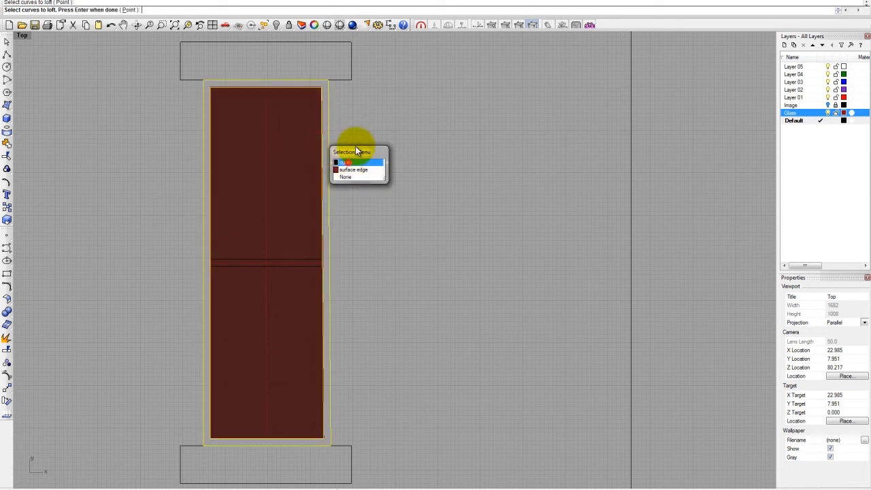
{"action": "left_click", "coordinate": [348, 162]}
{"action": "right_click", "coordinate": [360, 135]}
{"action": "right_click", "coordinate": [361, 138]}
{"action": "left_click", "coordinate": [398, 300]}
- Create planar surfaces from the lintel rectangle above the window and the sill rectangle below it
{"action": "right_click_drag", "start_coordinate": [357, 92], "coordinate": [366, 101]}
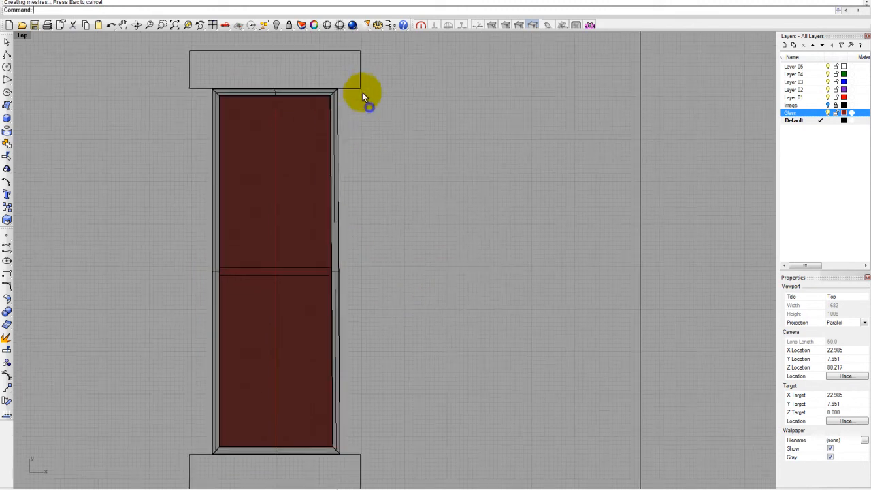
{"action": "left_click", "coordinate": [360, 88]}
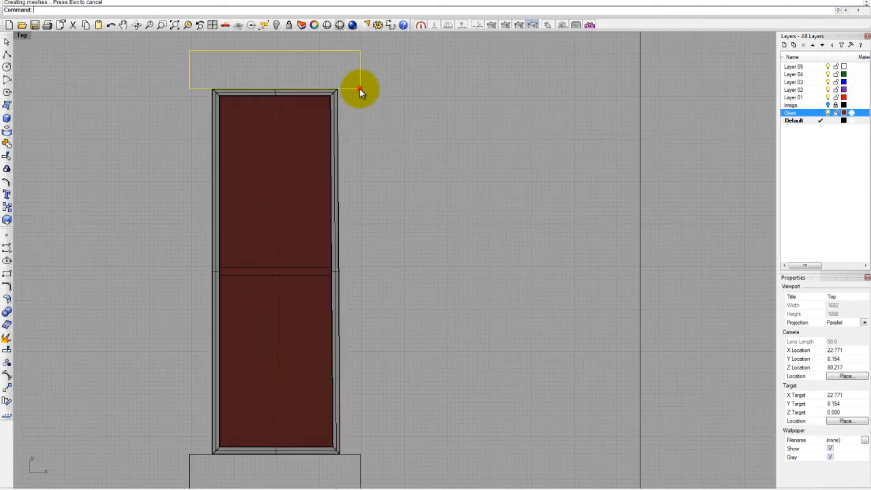
{"action": "left_click", "coordinate": [7, 105]}
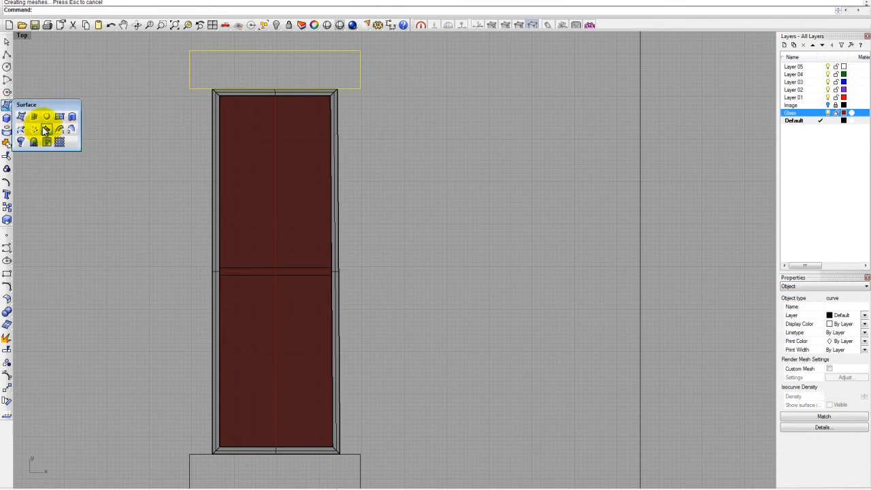
{"action": "left_click", "coordinate": [56, 115]}
{"action": "scroll", "coordinate": [133, 111], "scroll_direction": "down", "scroll_amount": 2}
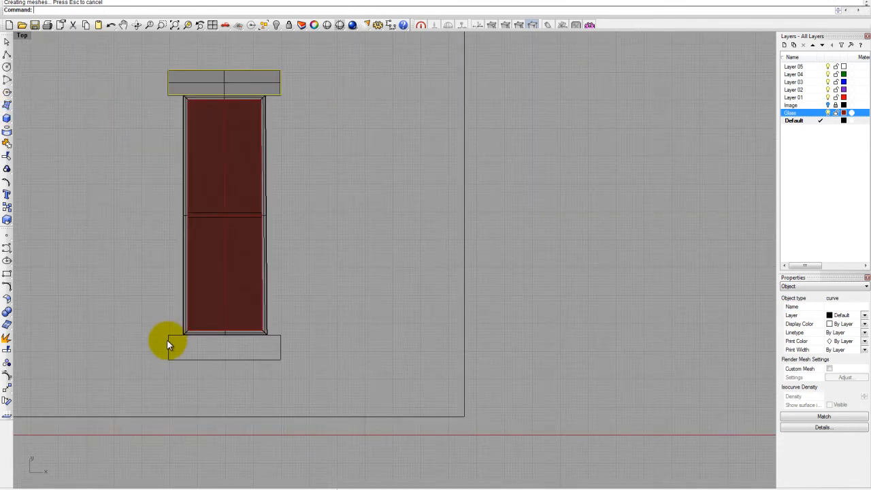
{"action": "left_click", "coordinate": [168, 339]}
{"action": "right_click", "coordinate": [127, 302]}
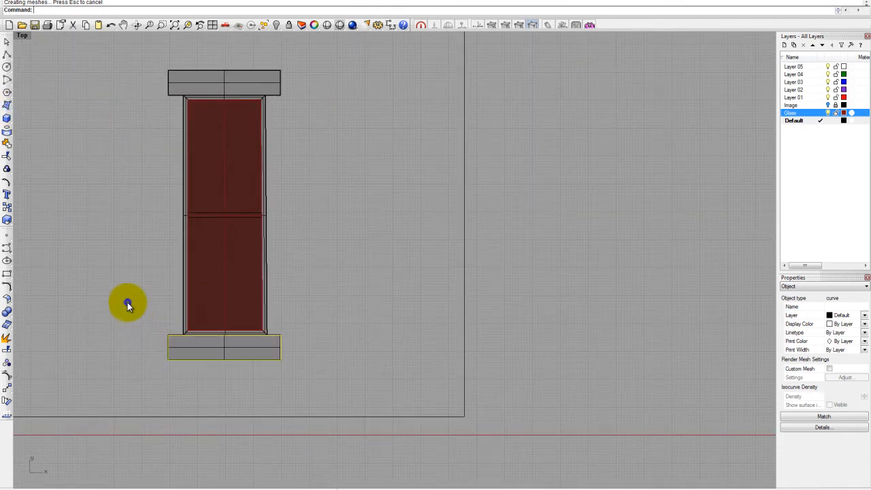
{"action": "left_click", "coordinate": [119, 262]}
- Maximize the Perspective view and create a surface from the four corner points of the window's middle rail
{"action": "right_click_drag", "start_coordinate": [123, 257], "coordinate": [140, 276]}
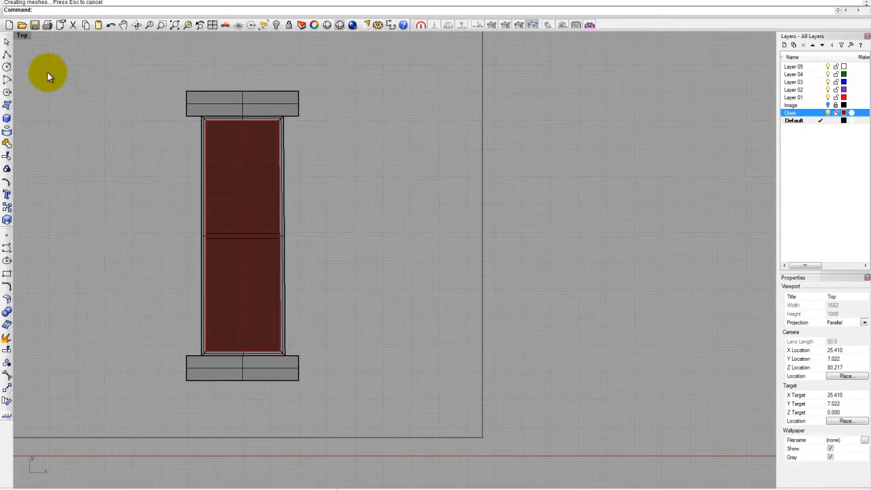
{"action": "double_click", "coordinate": [23, 40]}
{"action": "double_click", "coordinate": [417, 36]}
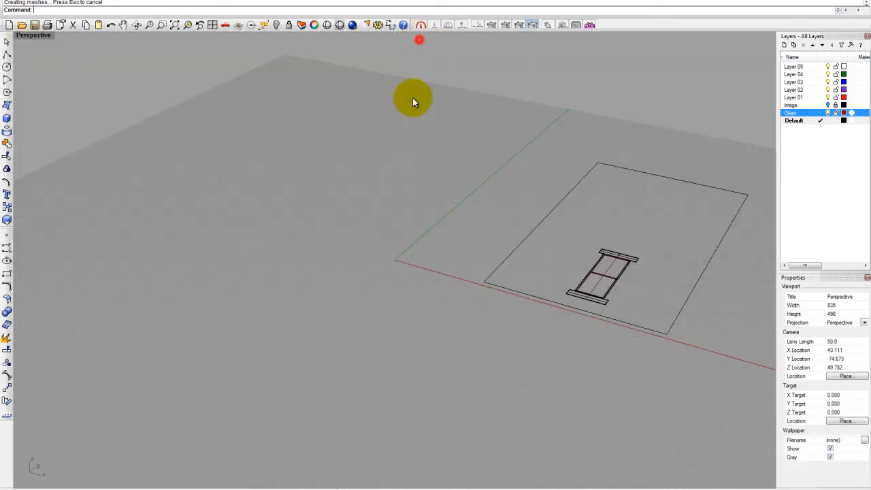
{"action": "scroll", "coordinate": [649, 313], "scroll_direction": "up", "scroll_amount": 5}
{"action": "scroll", "coordinate": [592, 260], "scroll_direction": "up", "scroll_amount": 3}
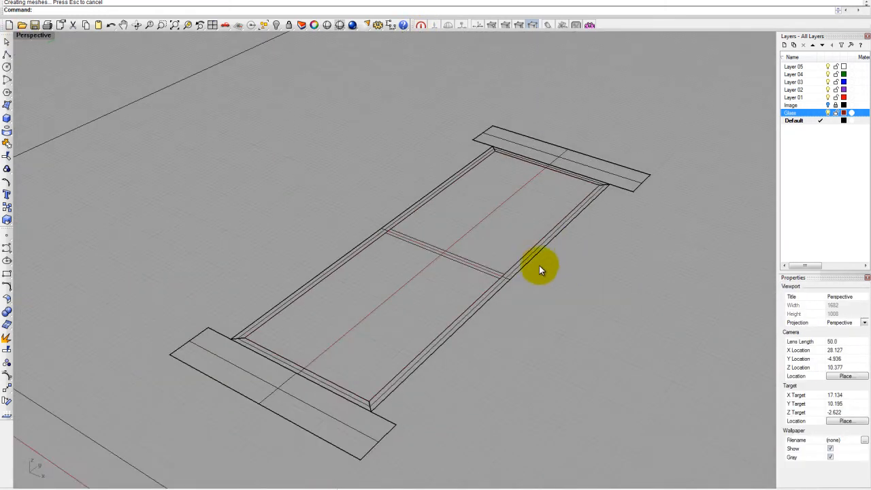
{"action": "scroll", "coordinate": [484, 299], "scroll_direction": "up", "scroll_amount": 2}
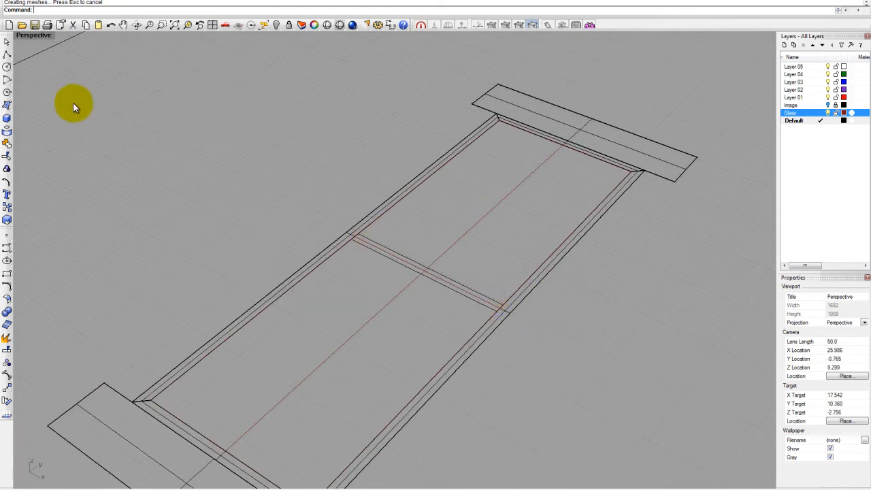
{"action": "left_click", "coordinate": [6, 105]}
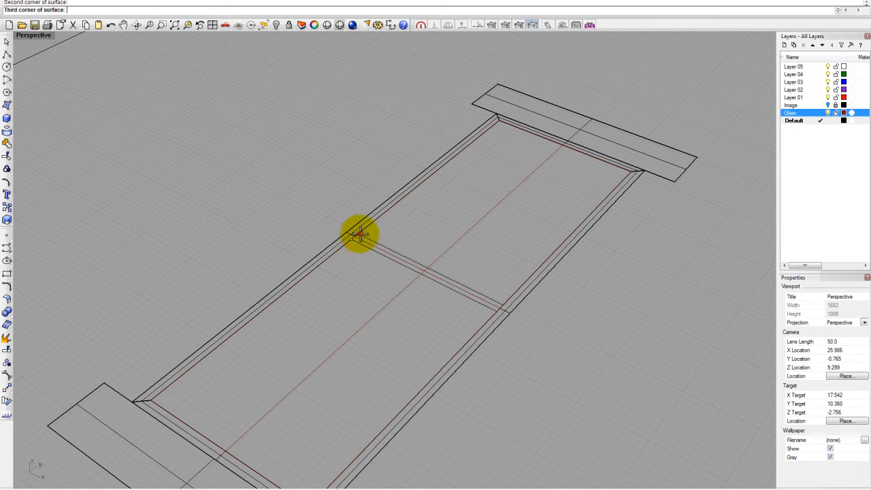
{"action": "left_click", "coordinate": [504, 304]}
{"action": "left_click", "coordinate": [499, 311]}
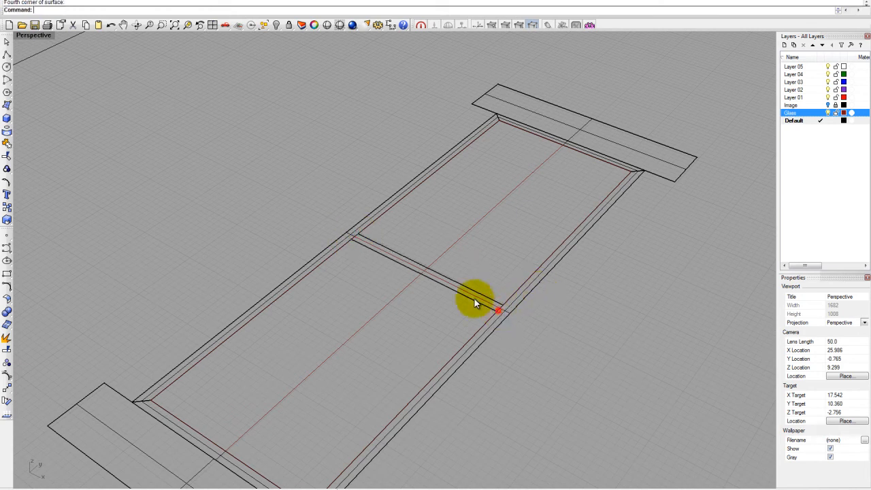
- Extrude the middle rail surface by 2 inches using ExtrudeSrf
{"action": "left_click", "coordinate": [383, 251]}
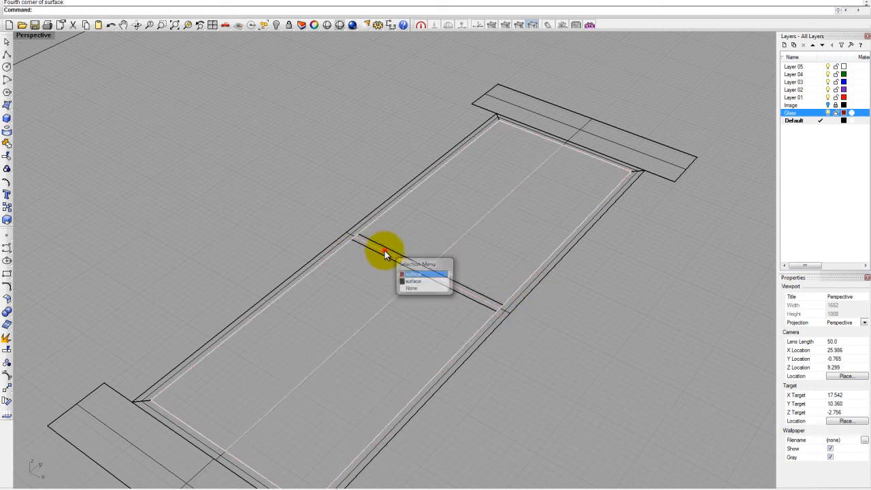
{"action": "left_click", "coordinate": [412, 282]}
{"action": "scroll", "coordinate": [404, 217], "scroll_direction": "down", "scroll_amount": 2}
{"action": "scroll", "coordinate": [403, 217], "scroll_direction": "up", "scroll_amount": 1}
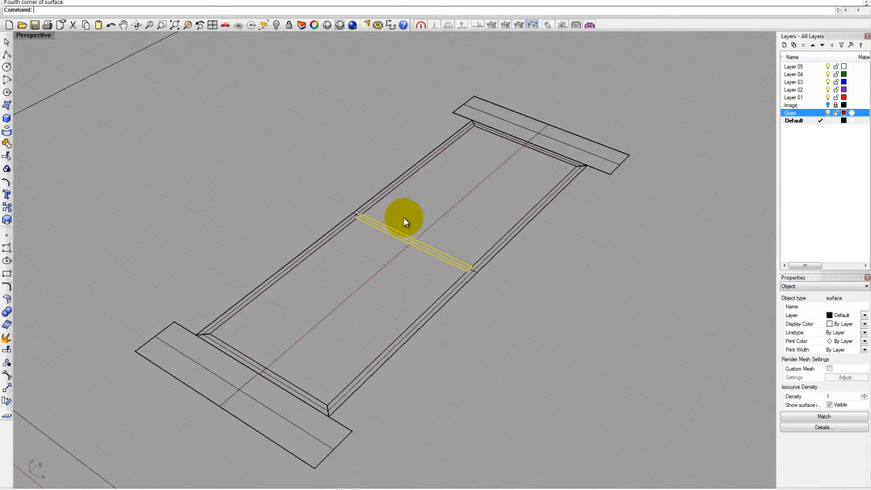
{"action": "type", "text": "Extrude"}
{"action": "key", "text": "Return"}
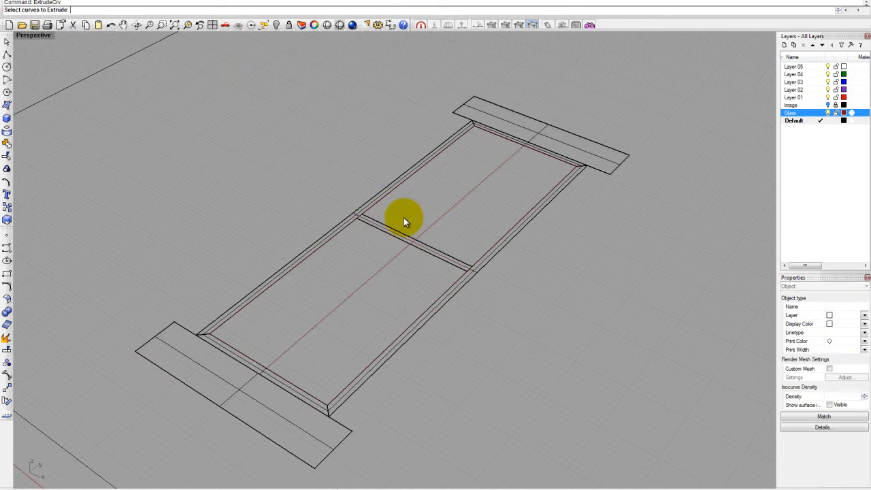
{"action": "type", "text": "ExtrudeSrf"}
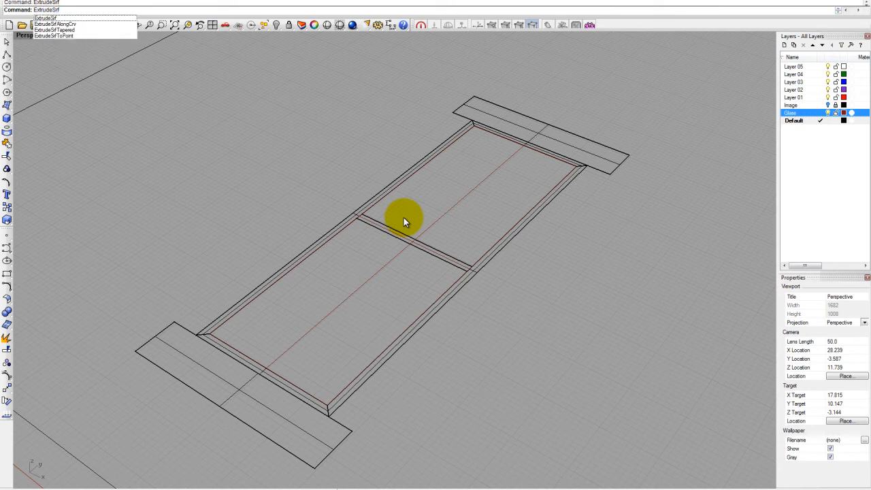
{"action": "key", "text": "Return"}
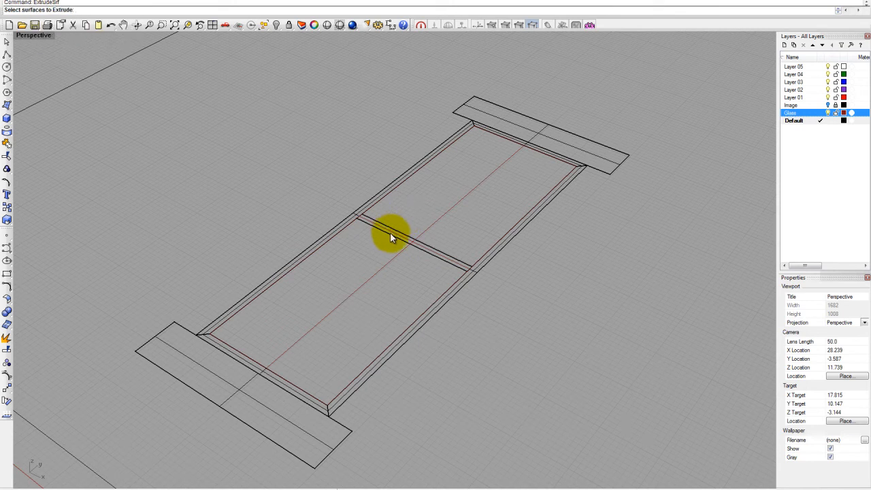
{"action": "left_click", "coordinate": [390, 232]}
{"action": "key", "text": "Return"}
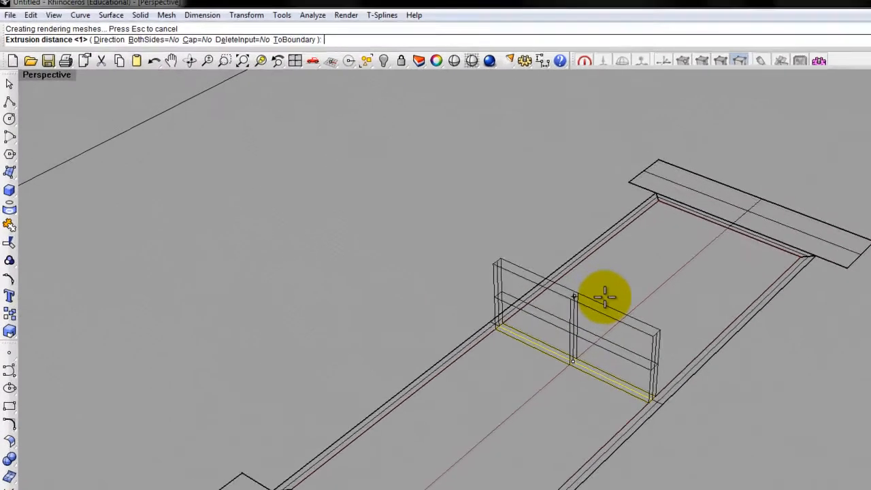
{"action": "type", "text": "2\""}
{"action": "key", "text": "Return"}
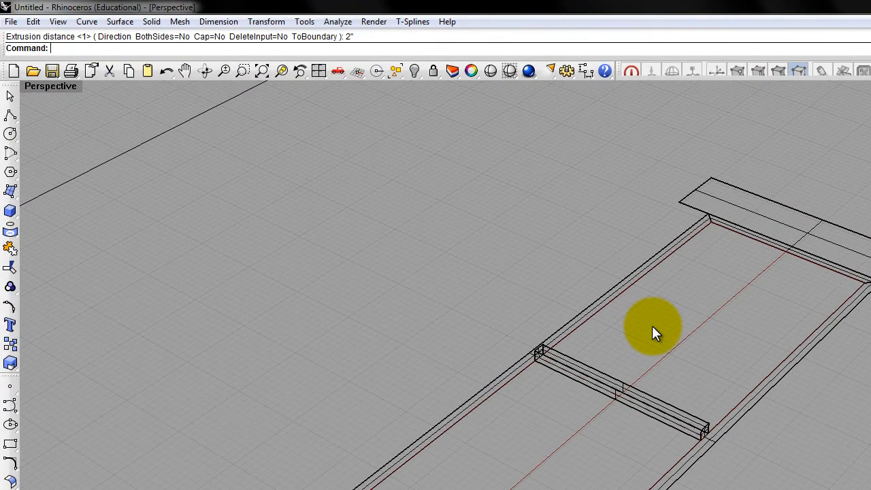
- Extrude all four side surfaces of the lofted window frame together by 2 inches
{"action": "left_click", "coordinate": [719, 426]}
{"action": "right_click", "coordinate": [730, 394]}
{"action": "right_click", "coordinate": [725, 392]}
{"action": "left_click", "coordinate": [732, 417]}
{"action": "right_click", "coordinate": [723, 395]}
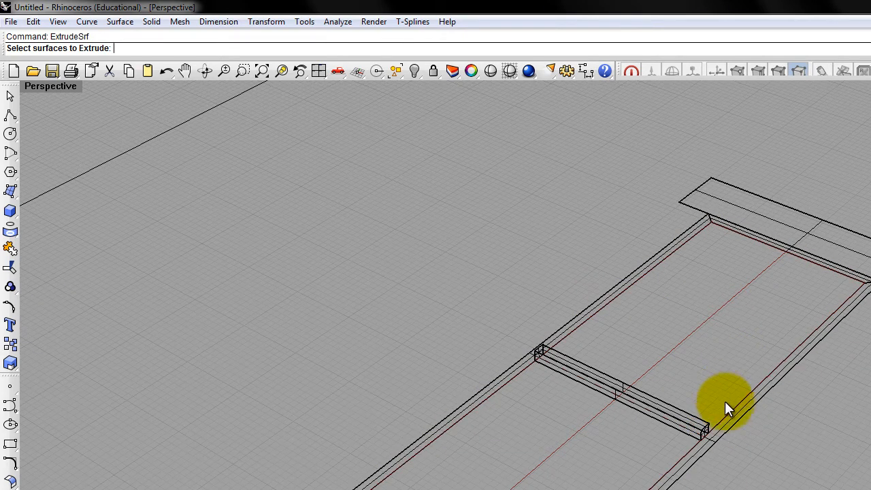
{"action": "left_click", "coordinate": [733, 416]}
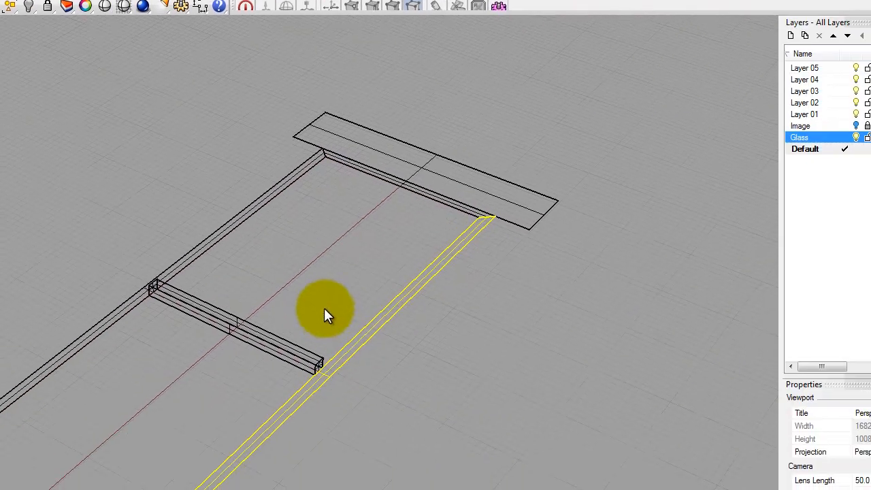
{"action": "left_click", "coordinate": [439, 198]}
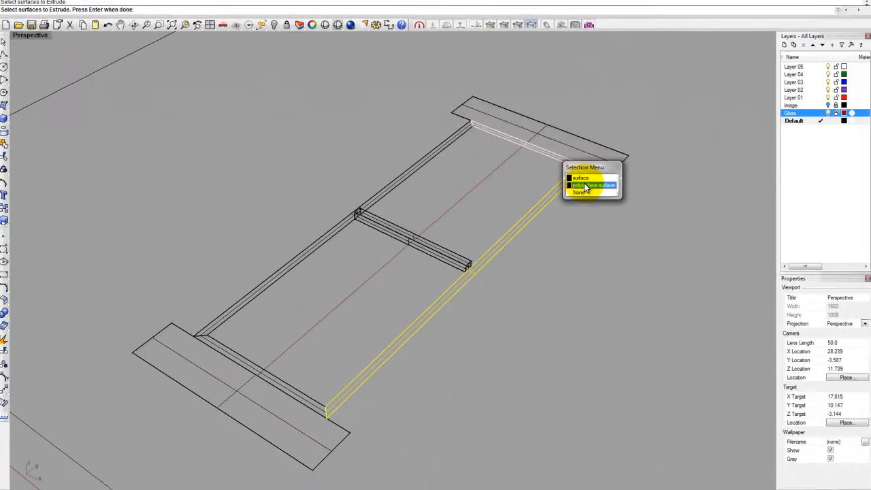
{"action": "left_click", "coordinate": [585, 186]}
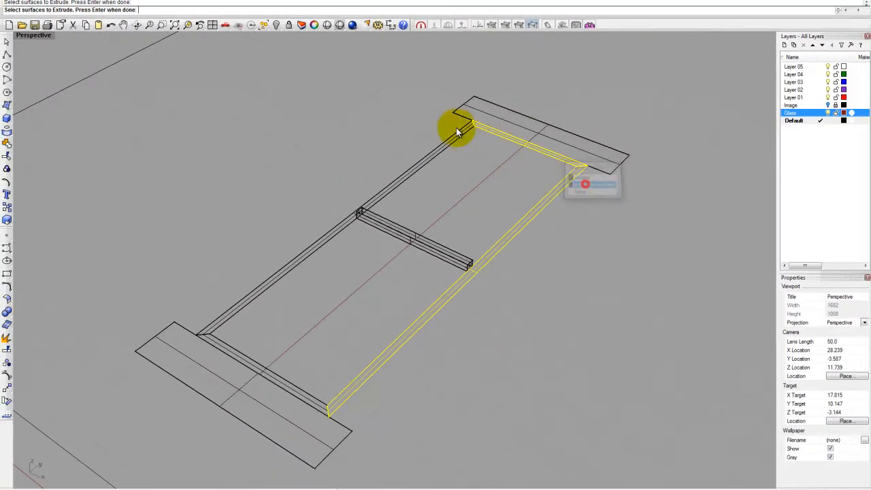
{"action": "left_click", "coordinate": [454, 134]}
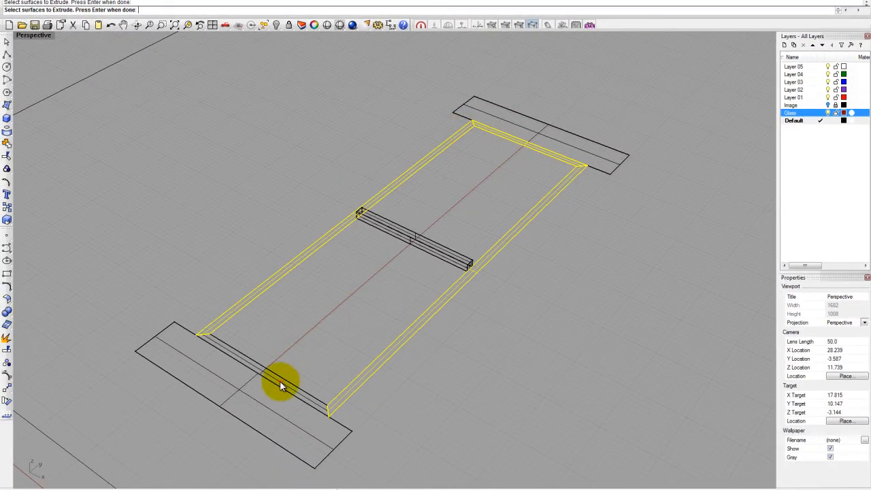
{"action": "left_click", "coordinate": [281, 386]}
{"action": "key", "text": "Return"}
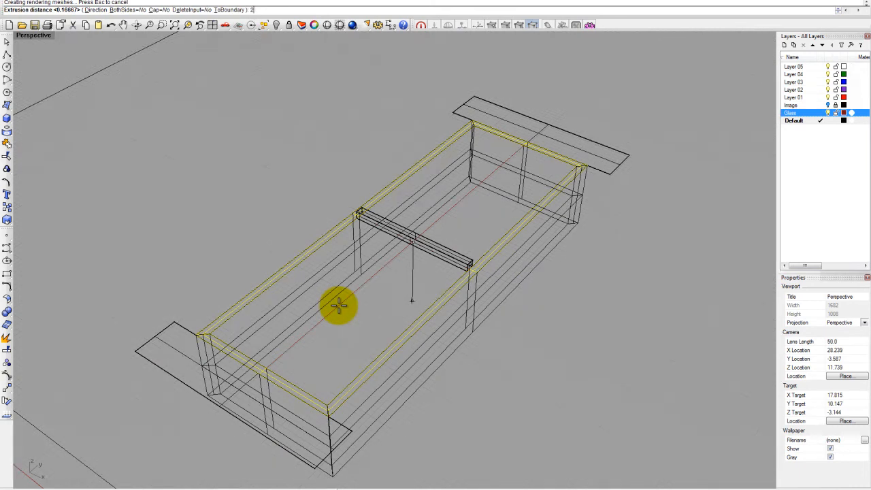
{"action": "type", "text": "2"}
{"action": "key", "text": "Return"}
{"action": "key", "text": "Escape"}
- Extrude the sill surface and the lintel surface by 4 inches each
{"action": "right_click", "coordinate": [300, 410]}
{"action": "left_click", "coordinate": [278, 412]}
{"action": "right_click", "coordinate": [366, 409]}
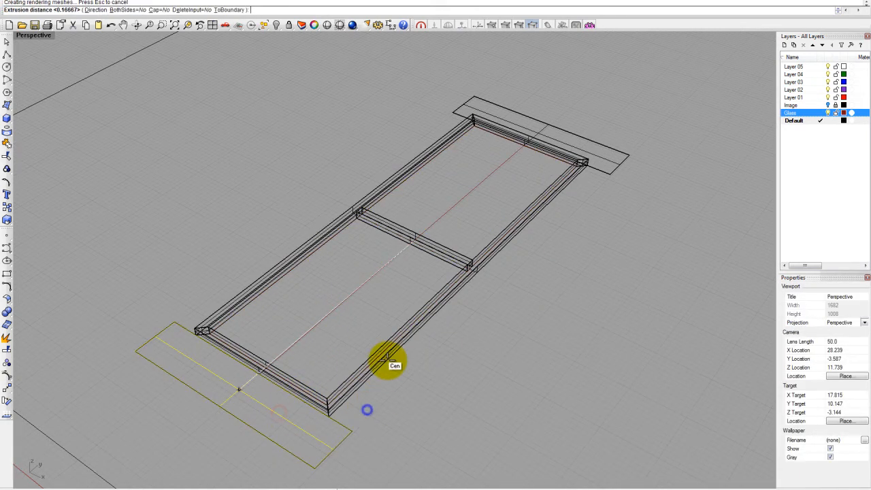
{"action": "type", "text": "4"}
{"action": "key", "text": "Return"}
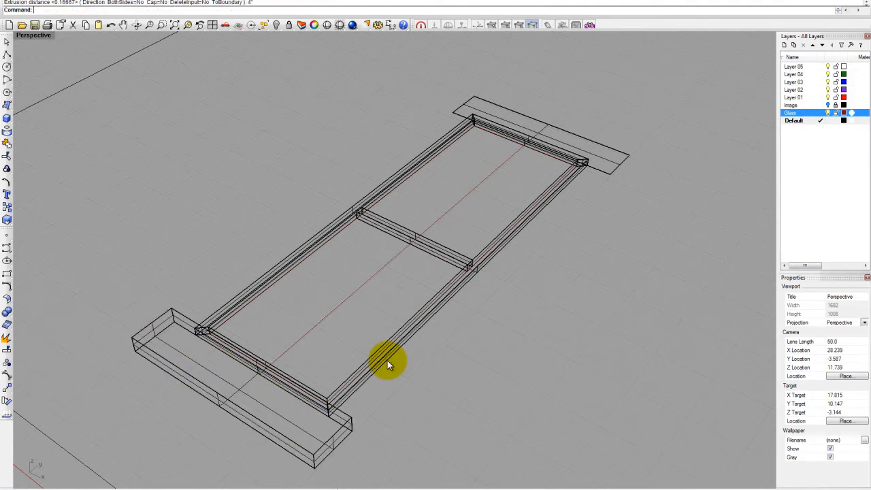
{"action": "left_click", "coordinate": [610, 161]}
{"action": "right_click", "coordinate": [613, 159]}
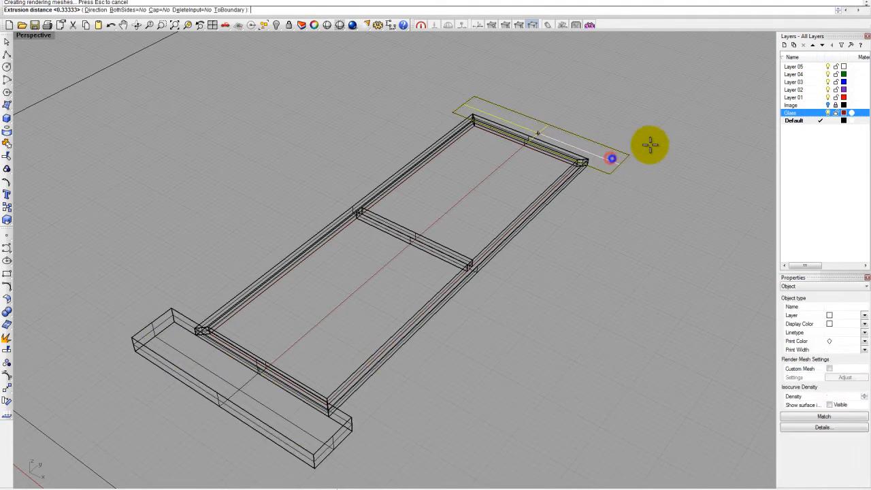
{"action": "type", "text": "4"}
{"action": "key", "text": "Return"}
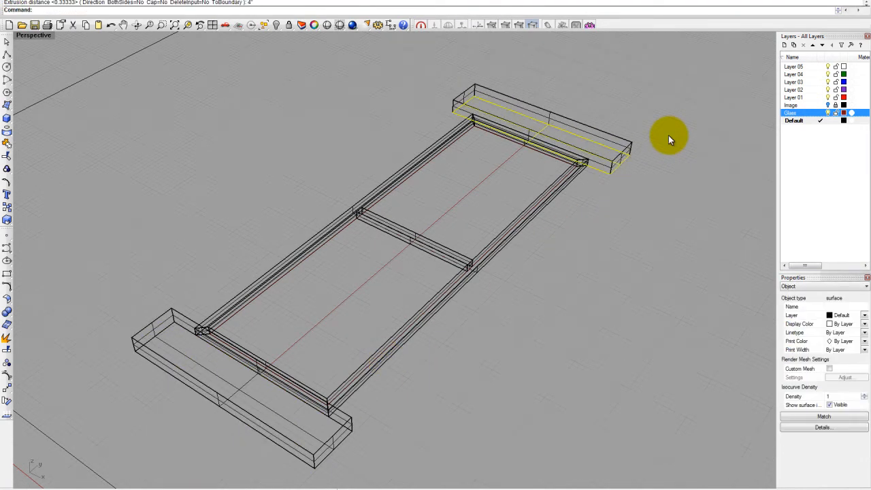
- Orbit around the extruded window, return to the maximized Top view, and examine its placement within the facade outline
{"action": "right_click_drag", "start_coordinate": [556, 286], "coordinate": [133, 86]}
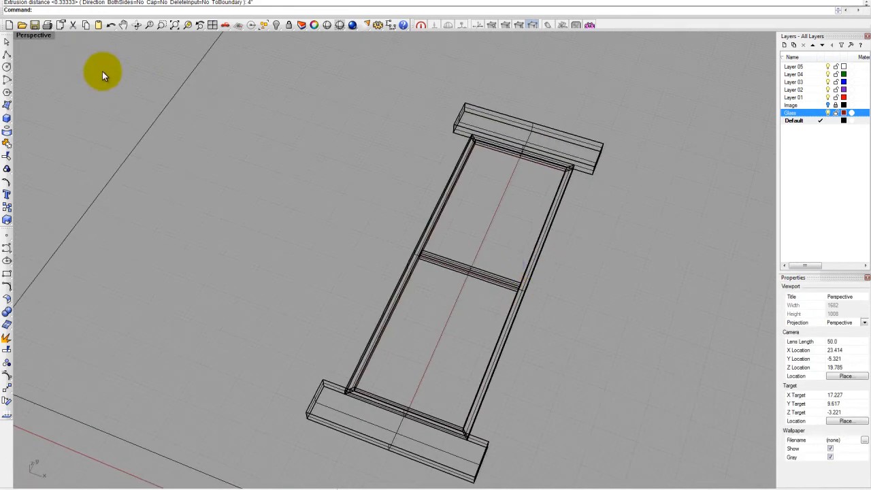
{"action": "double_click", "coordinate": [34, 36]}
{"action": "double_click", "coordinate": [19, 37]}
{"action": "scroll", "coordinate": [338, 206], "scroll_direction": "down", "scroll_amount": 3}
{"action": "scroll", "coordinate": [339, 208], "scroll_direction": "up", "scroll_amount": 3}
{"action": "right_click_drag", "start_coordinate": [290, 219], "coordinate": [286, 198]}
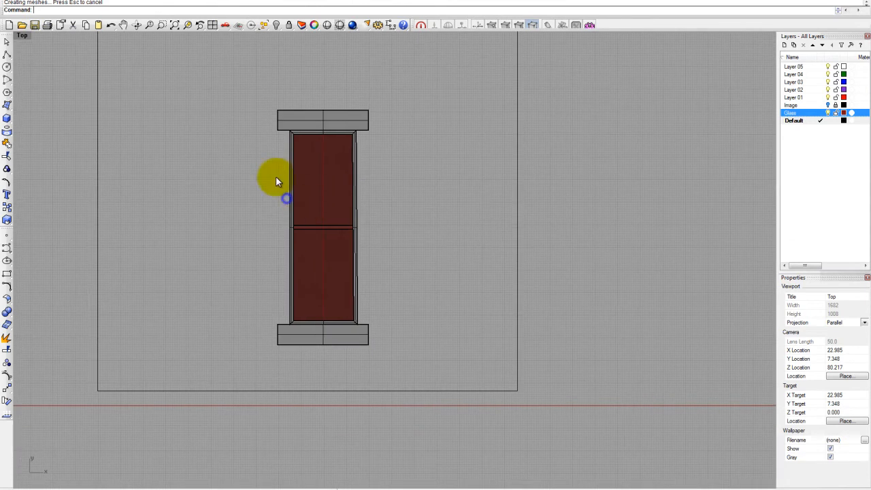
{"action": "right_click_drag", "start_coordinate": [386, 198], "coordinate": [401, 234]}
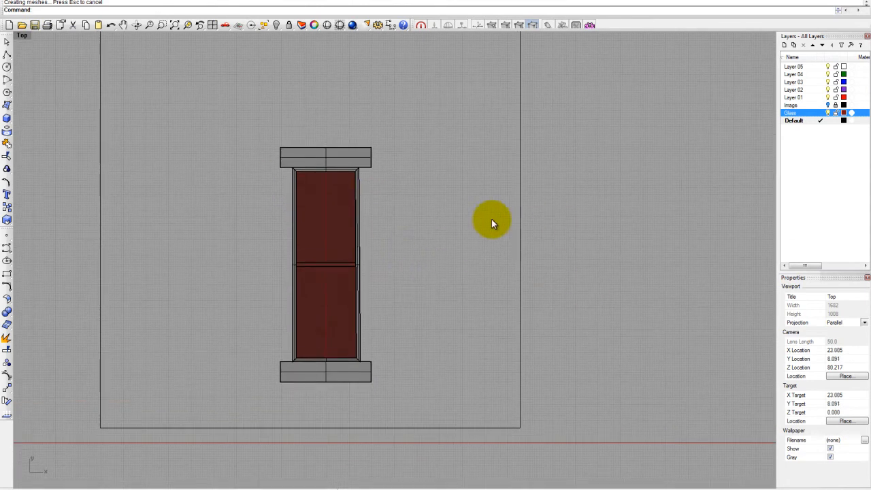
{"action": "scroll", "coordinate": [479, 265], "scroll_direction": "down", "scroll_amount": 2}
{"action": "scroll", "coordinate": [491, 239], "scroll_direction": "down", "scroll_amount": 2}
{"action": "right_click_drag", "start_coordinate": [484, 239], "coordinate": [440, 281]}
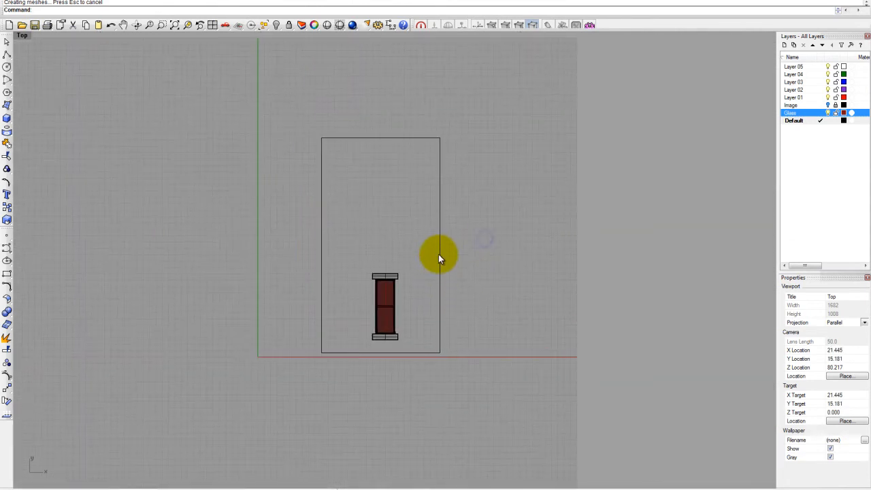
- Create a planar surface from the facade's rectangular outline curve
{"action": "left_click", "coordinate": [439, 255]}
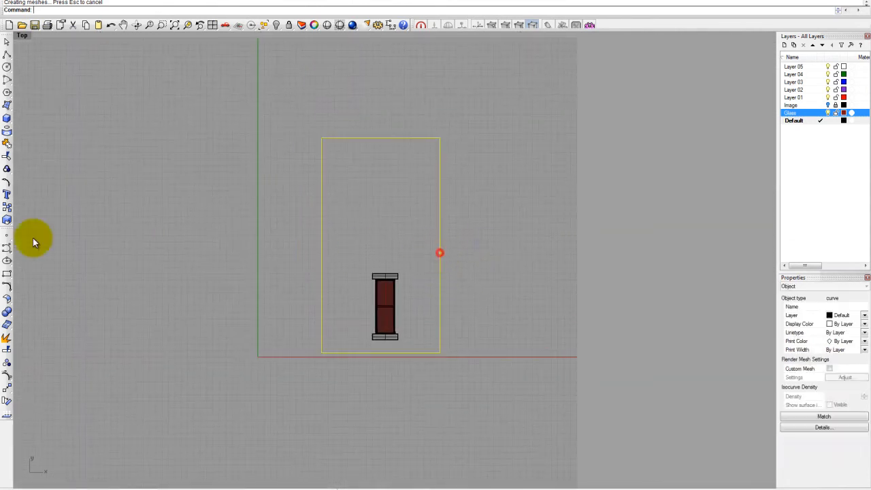
{"action": "left_click", "coordinate": [8, 109]}
{"action": "left_click", "coordinate": [47, 120]}
{"action": "right_click_drag", "start_coordinate": [197, 191], "coordinate": [156, 179]}
{"action": "scroll", "coordinate": [438, 205], "scroll_direction": "up", "scroll_amount": 4}
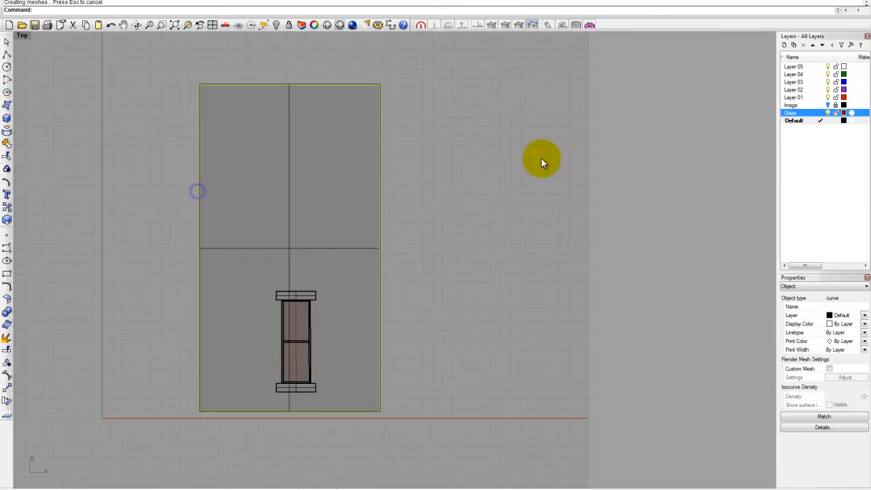
- Add a building facade layer, assign the outline curve to it, and give the layer a brown colour
{"action": "left_click", "coordinate": [784, 45]}
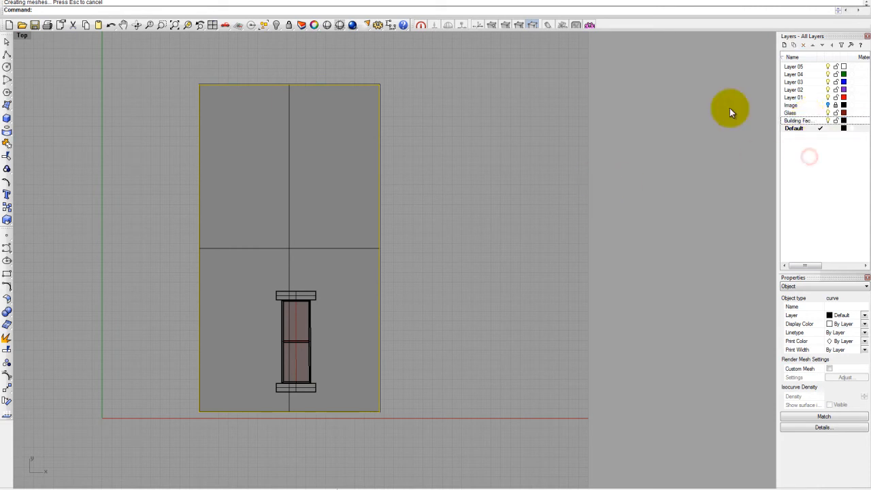
{"action": "right_click", "coordinate": [802, 121]}
{"action": "left_click", "coordinate": [809, 224]}
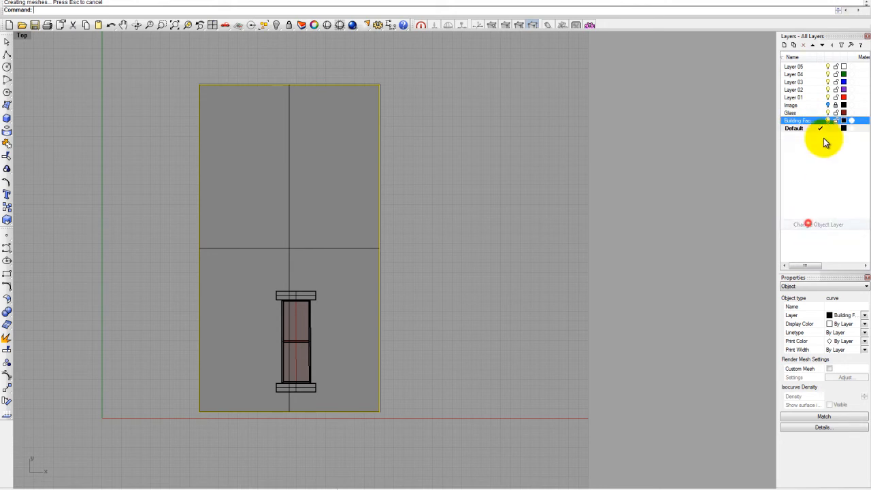
{"action": "left_click", "coordinate": [842, 121]}
{"action": "left_click", "coordinate": [497, 196]}
{"action": "left_click", "coordinate": [460, 215]}
{"action": "left_click", "coordinate": [471, 327]}
{"action": "right_click_drag", "start_coordinate": [445, 273], "coordinate": [500, 256]}
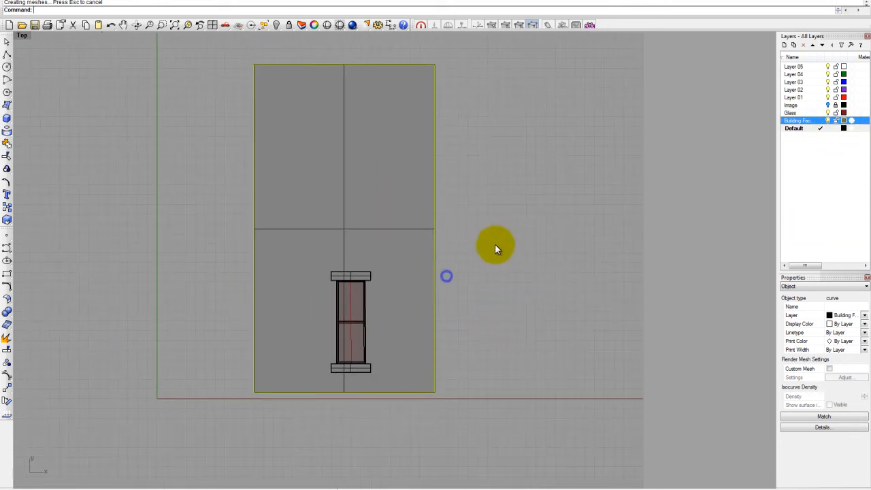
{"action": "left_click", "coordinate": [490, 232]}
- Assign the facade surface to the building facade layer
{"action": "left_click", "coordinate": [393, 190]}
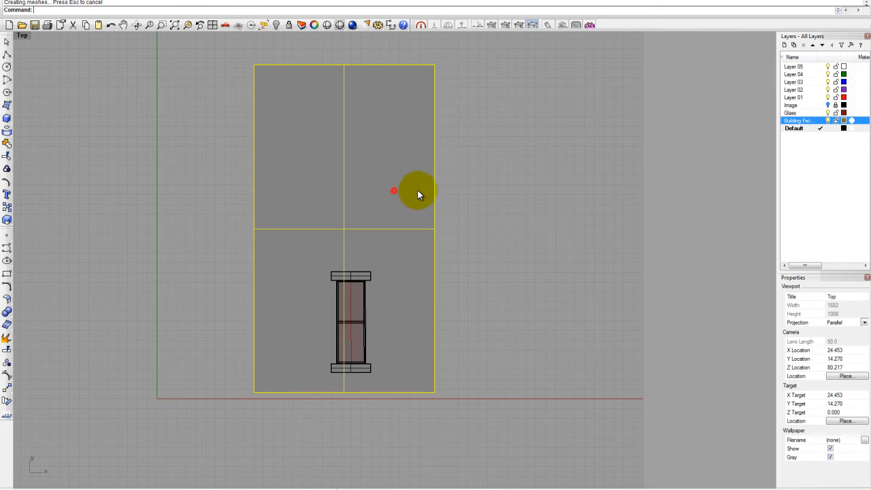
{"action": "right_click", "coordinate": [806, 121]}
{"action": "left_click", "coordinate": [819, 226]}
{"action": "left_click", "coordinate": [595, 227]}
{"action": "right_click_drag", "start_coordinate": [519, 225], "coordinate": [516, 204]}
{"action": "scroll", "coordinate": [335, 339], "scroll_direction": "up", "scroll_amount": 4}
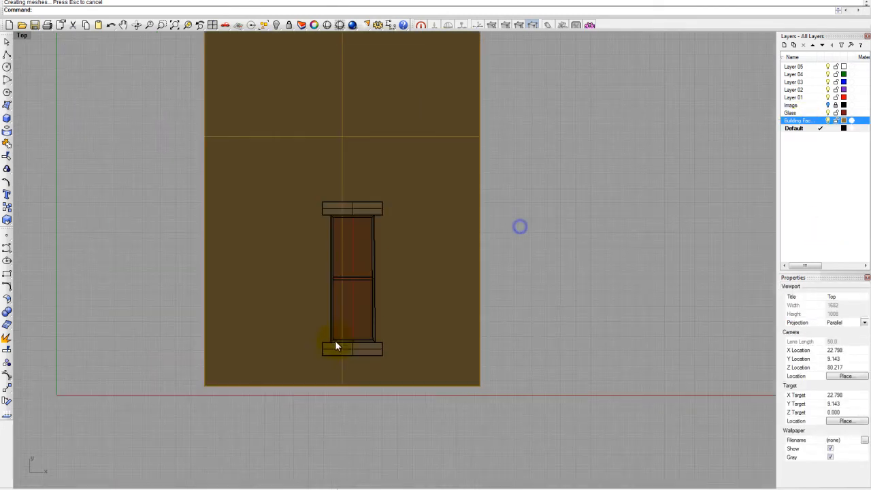
- Trim the window opening out of the facade surface, using the curve around the glass as the cutting object
{"action": "right_click_drag", "start_coordinate": [392, 296], "coordinate": [375, 320]}
{"action": "scroll", "coordinate": [375, 320], "scroll_direction": "up", "scroll_amount": 2}
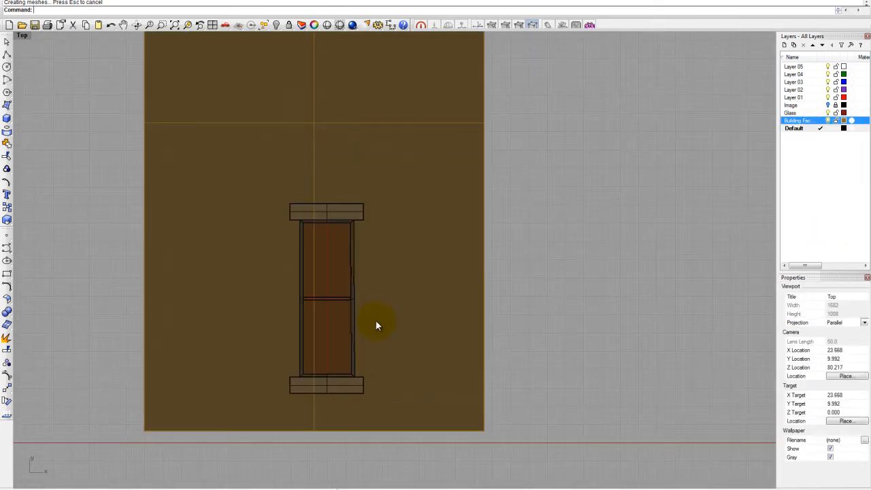
{"action": "type", "text": "im"}
{"action": "key", "text": "Return"}
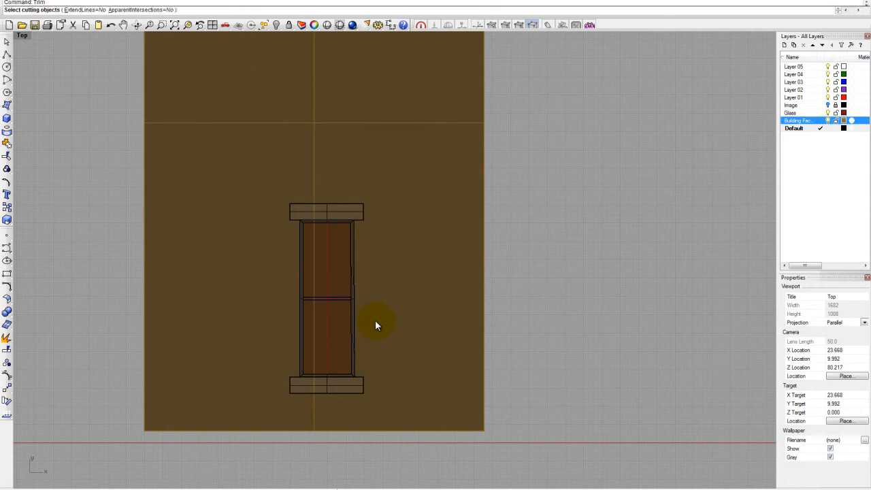
{"action": "left_click", "coordinate": [348, 318]}
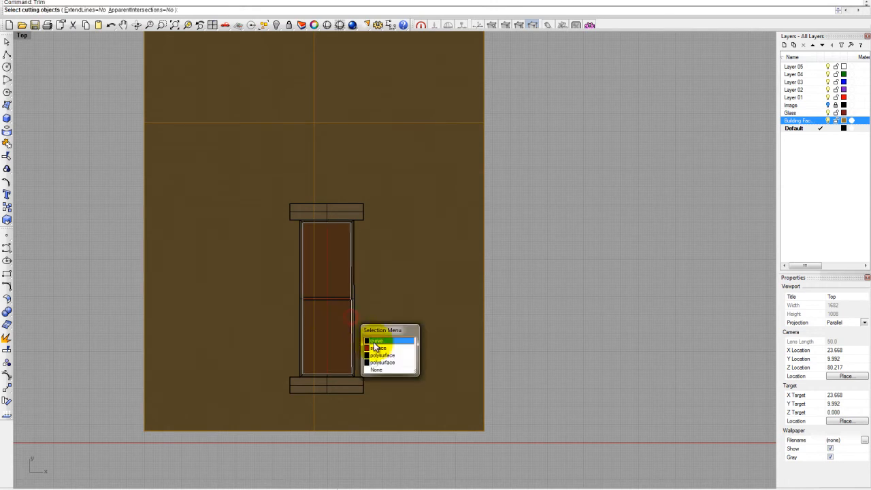
{"action": "left_click", "coordinate": [374, 341]}
{"action": "right_click", "coordinate": [378, 300]}
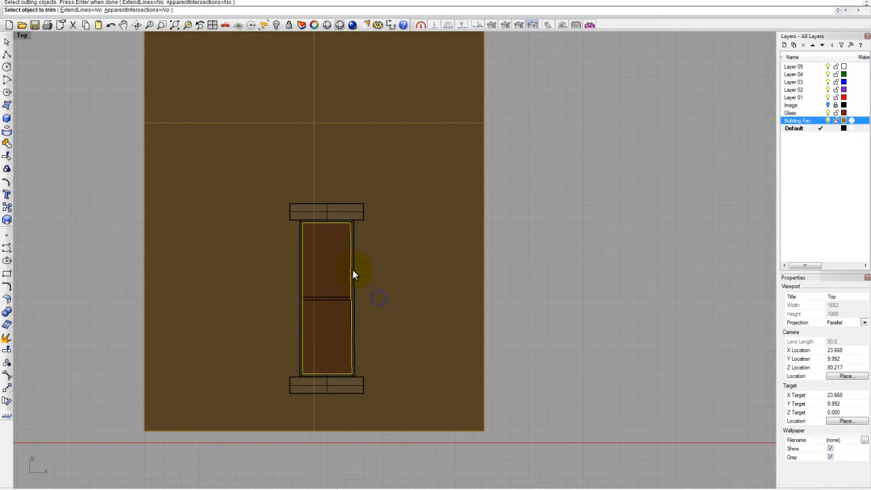
{"action": "left_click", "coordinate": [311, 311]}
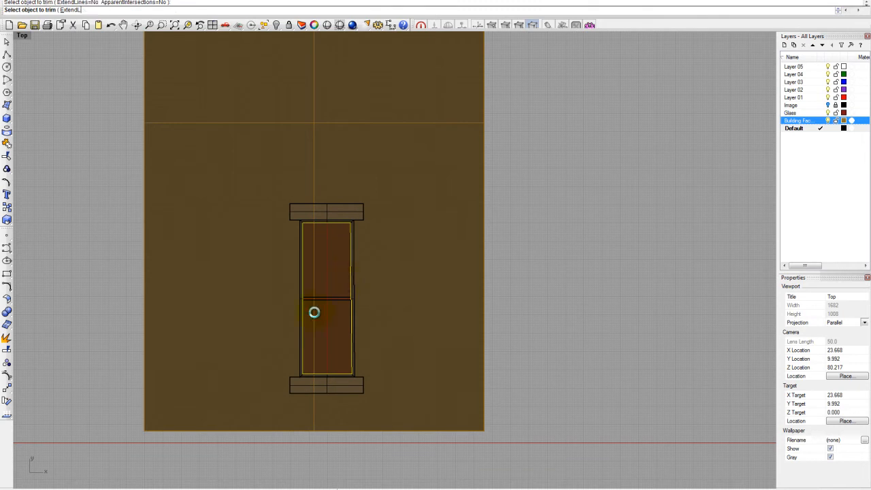
{"action": "right_click", "coordinate": [382, 235]}
- Check which layer the glass surface is on and turn off the Glass layer
{"action": "left_click", "coordinate": [333, 252]}
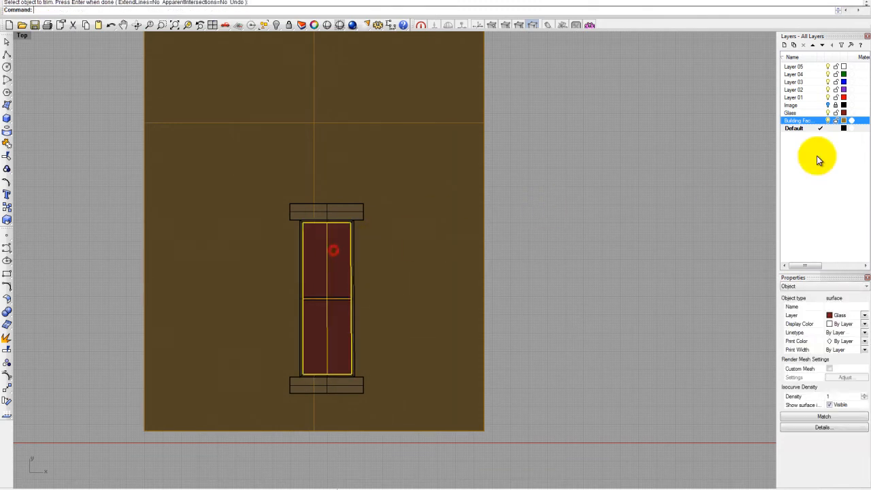
{"action": "left_click", "coordinate": [827, 113]}
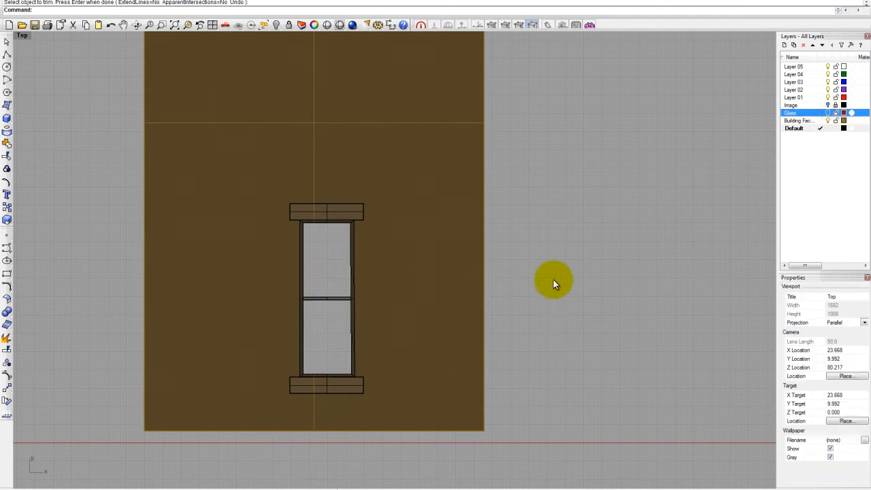
{"action": "scroll", "coordinate": [360, 340], "scroll_direction": "down", "scroll_amount": 2}
{"action": "scroll", "coordinate": [282, 321], "scroll_direction": "down", "scroll_amount": 1}
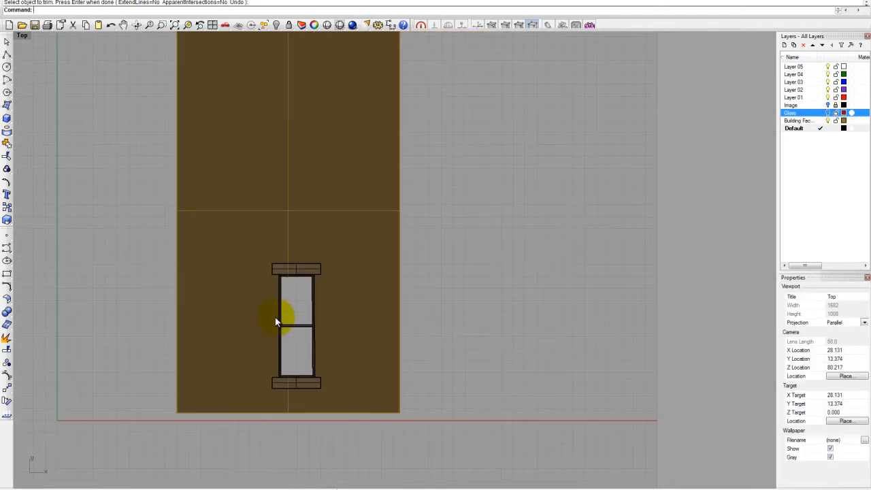
- Maximize the Perspective view, set it to Ghosted display, and examine the window opening in the facade
{"action": "double_click", "coordinate": [21, 37]}
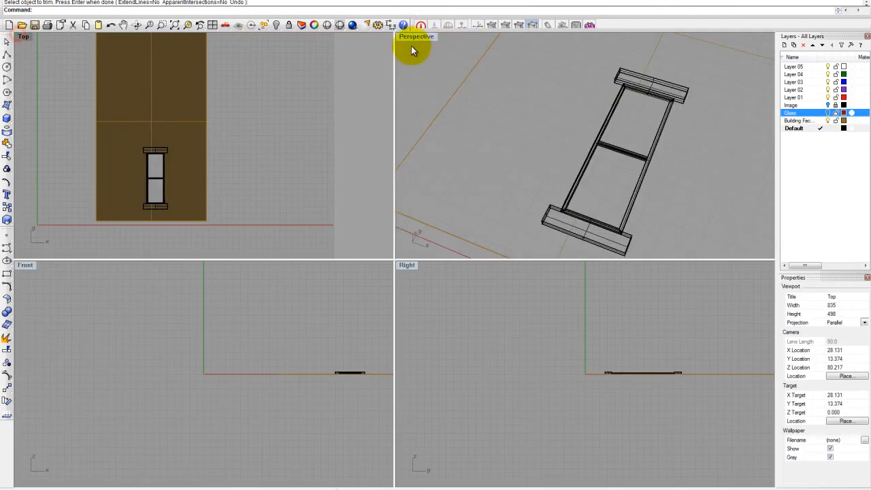
{"action": "double_click", "coordinate": [408, 38]}
{"action": "left_click", "coordinate": [47, 35]}
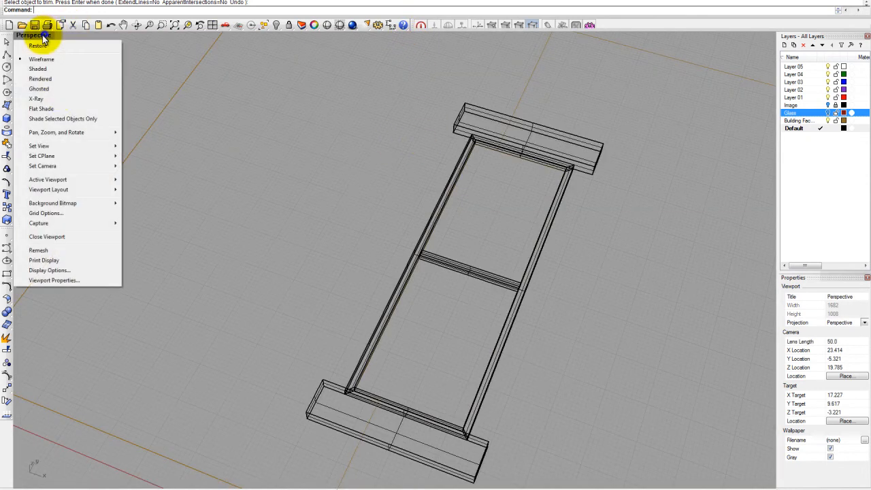
{"action": "left_click", "coordinate": [57, 88]}
{"action": "scroll", "coordinate": [261, 157], "scroll_direction": "down", "scroll_amount": 6}
{"action": "right_click_drag", "start_coordinate": [232, 192], "coordinate": [255, 228]}
{"action": "scroll", "coordinate": [383, 306], "scroll_direction": "down", "scroll_amount": 2}
{"action": "scroll", "coordinate": [277, 206], "scroll_direction": "up", "scroll_amount": 2}
{"action": "right_click_drag", "start_coordinate": [241, 175], "coordinate": [280, 185]}
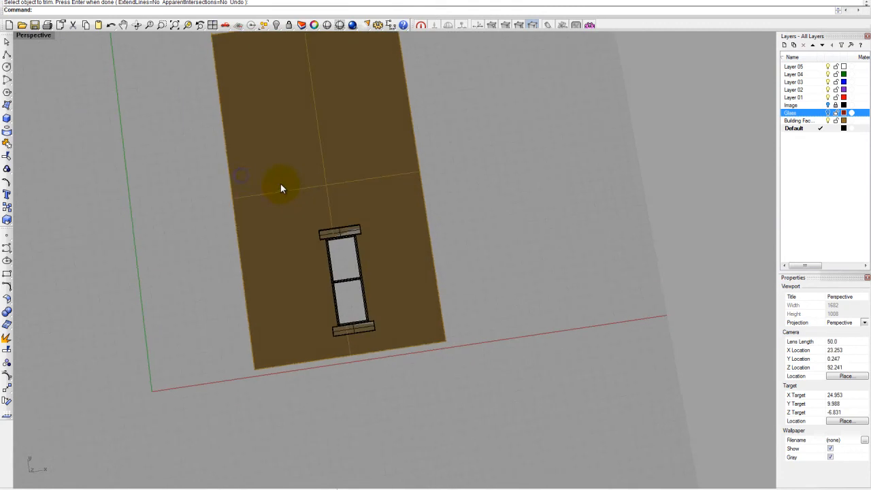
{"action": "scroll", "coordinate": [254, 249], "scroll_direction": "up", "scroll_amount": 2}
- In the maximized Top view, copy the whole window horizontally to form a second window beside it on the ground floor
{"action": "double_click", "coordinate": [42, 35]}
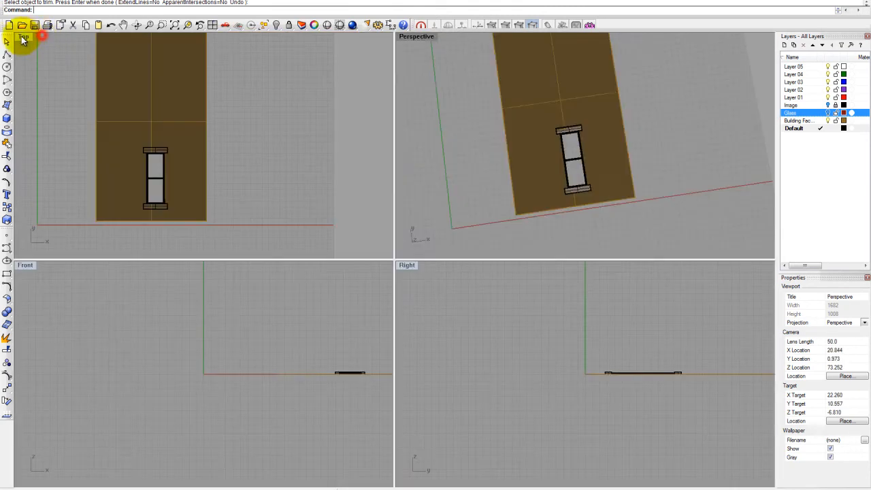
{"action": "double_click", "coordinate": [23, 35]}
{"action": "left_click_drag", "start_coordinate": [375, 350], "coordinate": [374, 394]}
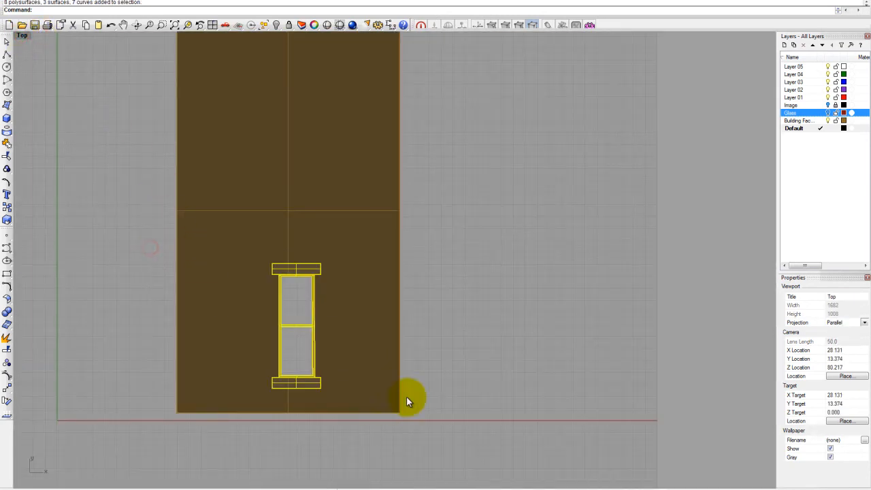
{"action": "type", "text": "Copy"}
{"action": "key", "text": "Return"}
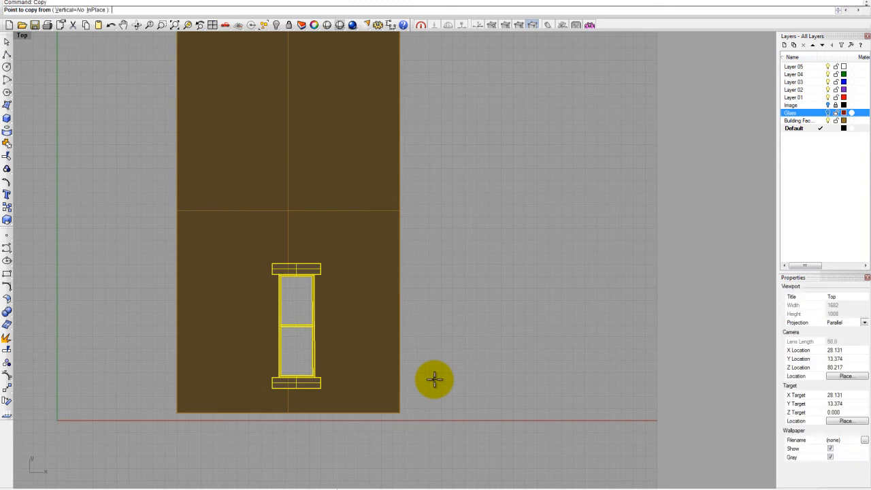
{"action": "left_click", "coordinate": [317, 391]}
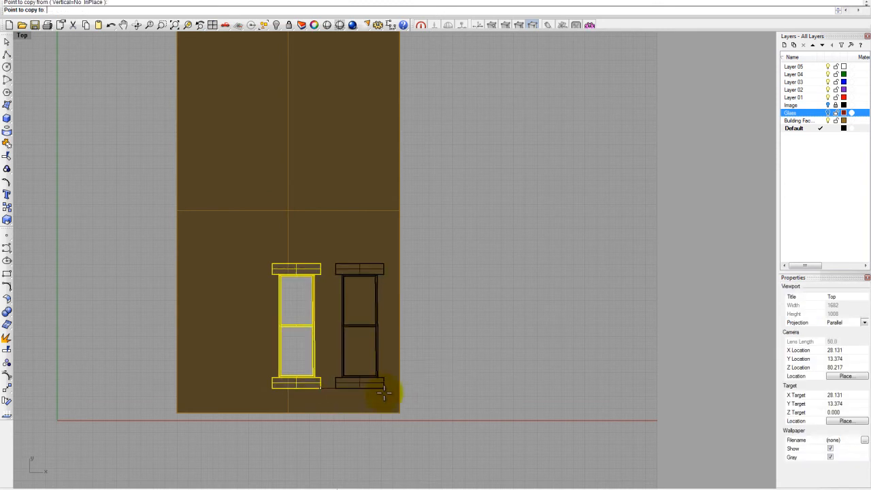
{"action": "left_click", "coordinate": [386, 392]}
{"action": "key", "text": "Return"}
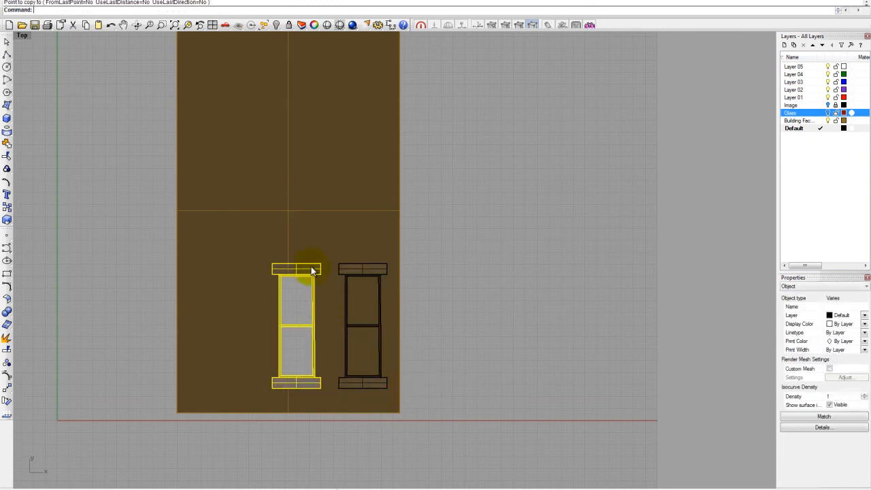
{"action": "key", "text": "Escape"}
- Copy the pair of ground-floor windows straight up twice to form the second and third window rows
{"action": "left_click_drag", "start_coordinate": [132, 246], "coordinate": [481, 391]}
{"action": "type", "text": "Copy"}
{"action": "key", "text": "Return"}
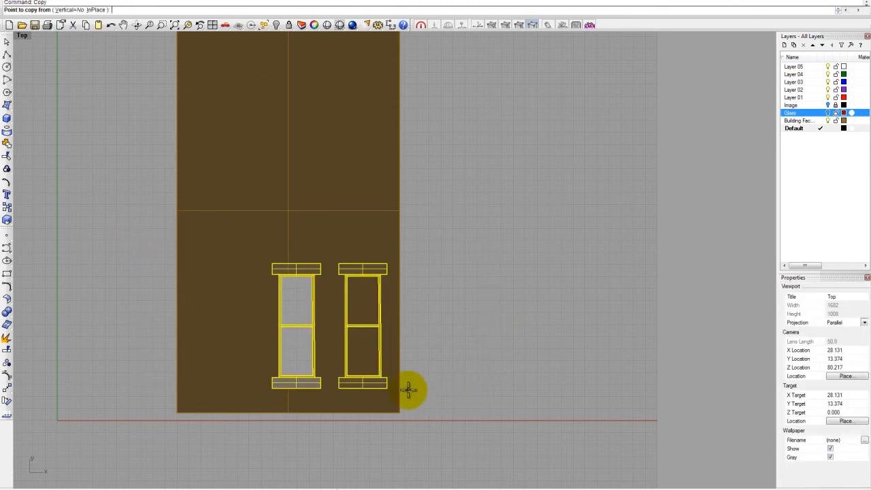
{"action": "left_click", "coordinate": [386, 388]}
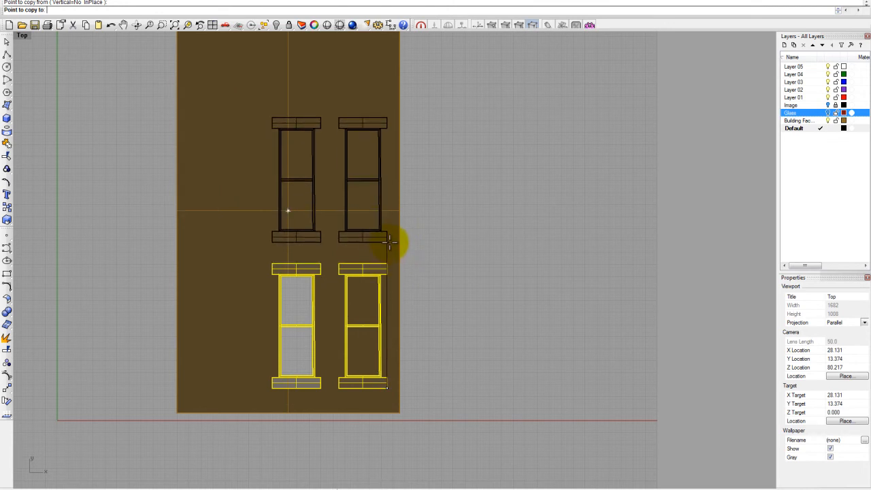
{"action": "left_click", "coordinate": [389, 243]}
{"action": "scroll", "coordinate": [411, 367], "scroll_direction": "down", "scroll_amount": 2}
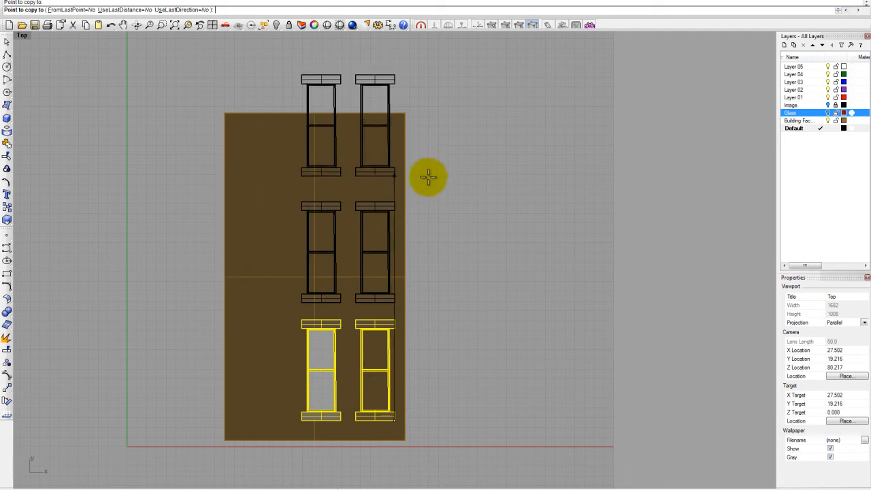
{"action": "left_click", "coordinate": [430, 188]}
{"action": "right_click", "coordinate": [487, 182]}
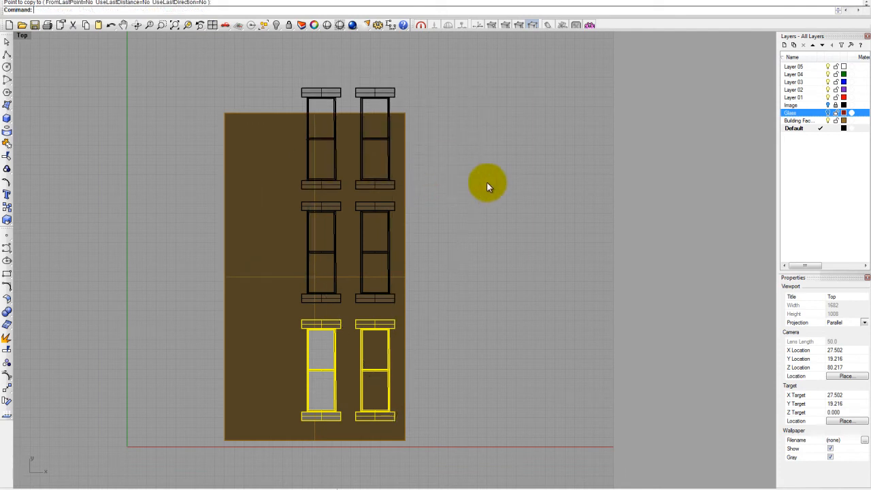
{"action": "scroll", "coordinate": [464, 229], "scroll_direction": "up", "scroll_amount": 2}
{"action": "right_click_drag", "start_coordinate": [463, 230], "coordinate": [450, 206]}
{"action": "left_click", "coordinate": [440, 289]}
- Start Trim with the inner opening curves of the bottom-right window and both middle-row windows as cutting objects
{"action": "scroll", "coordinate": [440, 298], "scroll_direction": "down", "scroll_amount": 2}
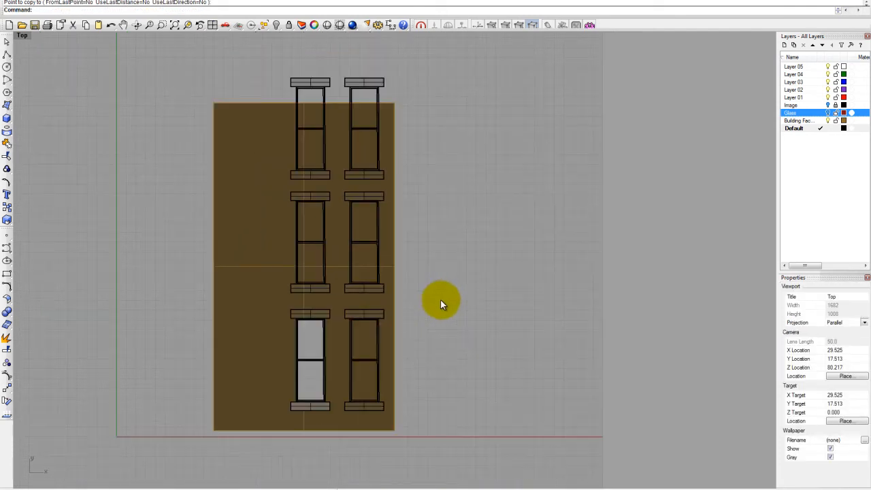
{"action": "key", "text": "Return"}
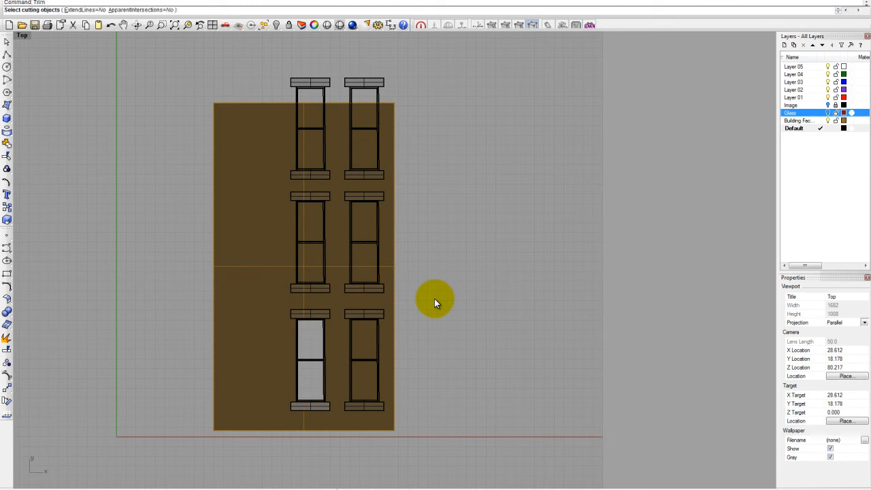
{"action": "left_click", "coordinate": [351, 346]}
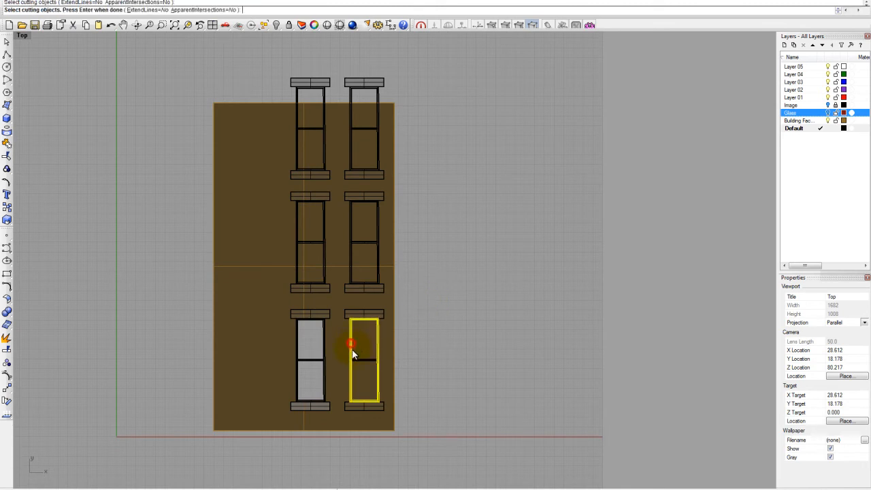
{"action": "left_click", "coordinate": [352, 349]}
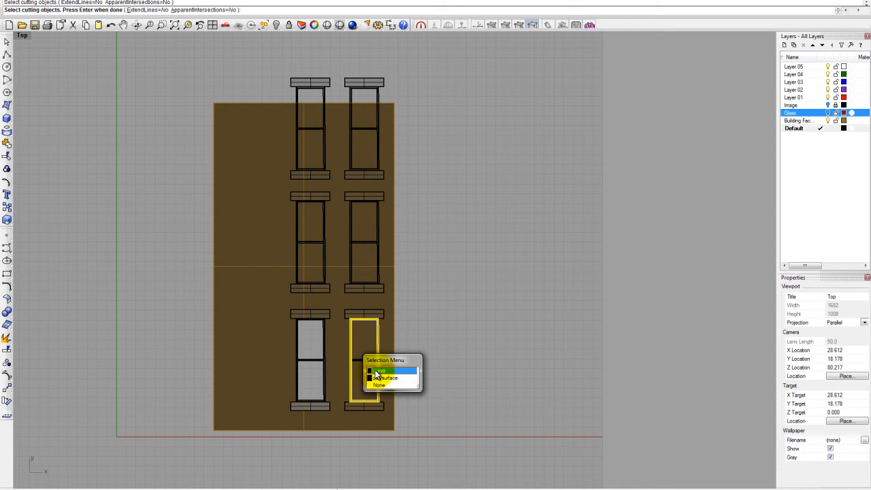
{"action": "left_click", "coordinate": [380, 371]}
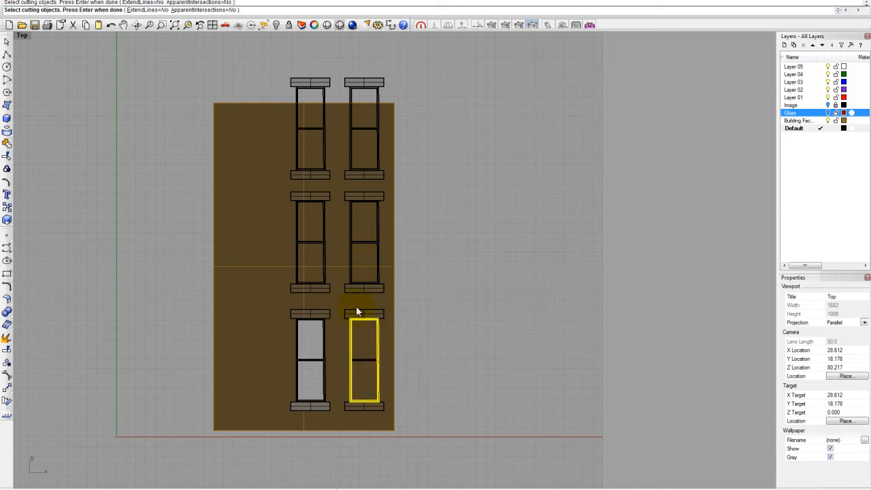
{"action": "left_click", "coordinate": [349, 334]}
{"action": "left_click", "coordinate": [360, 289]}
{"action": "left_click", "coordinate": [376, 303]}
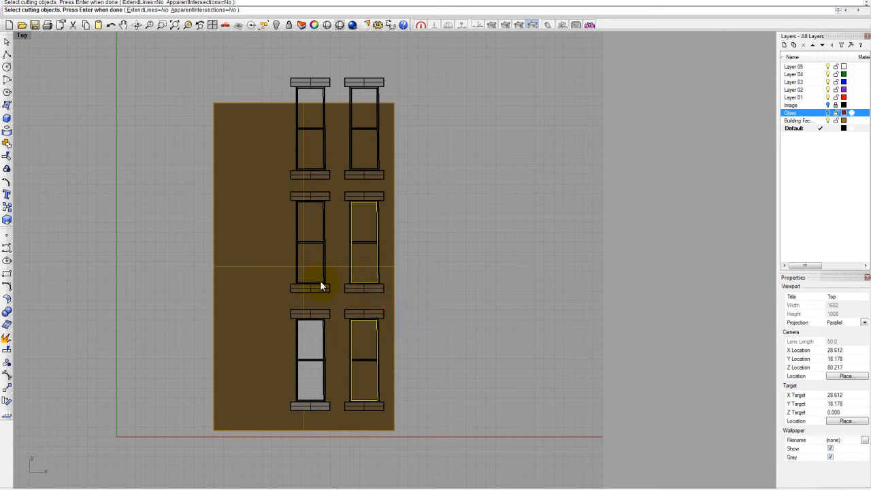
{"action": "left_click", "coordinate": [320, 282]}
{"action": "left_click", "coordinate": [344, 307]}
- Add the inner opening curves of both top-row windows to the Trim cutting objects, leaving the facade surface unselected
{"action": "left_click", "coordinate": [317, 170]}
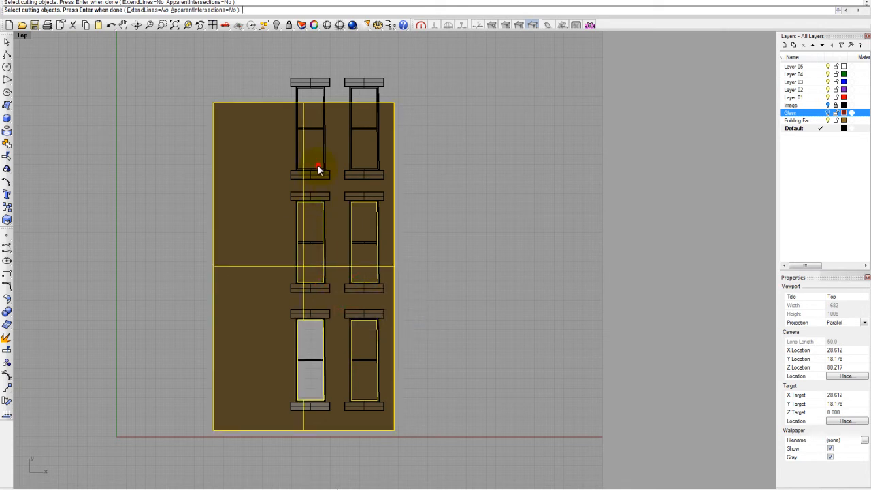
{"action": "left_click", "coordinate": [317, 169]}
{"action": "left_click", "coordinate": [350, 198]}
{"action": "left_click", "coordinate": [318, 167]}
{"action": "left_click", "coordinate": [339, 190]}
{"action": "left_click", "coordinate": [321, 168]}
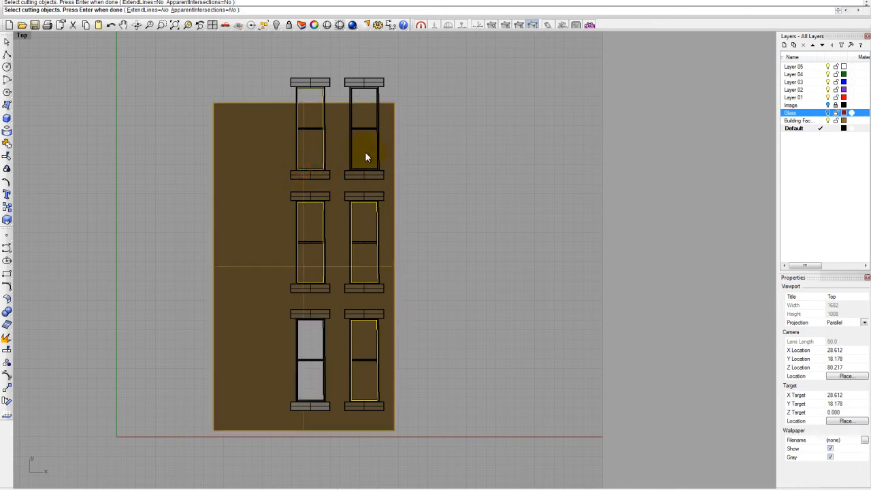
{"action": "left_click", "coordinate": [356, 171]}
{"action": "left_click", "coordinate": [384, 192]}
{"action": "right_click", "coordinate": [413, 172]}
- Trim the facade surface inside both top-row windows, both middle-row windows and the right ground-floor window
{"action": "left_click", "coordinate": [364, 144]}
{"action": "left_click", "coordinate": [312, 151]}
{"action": "left_click", "coordinate": [313, 260]}
{"action": "left_click", "coordinate": [359, 266]}
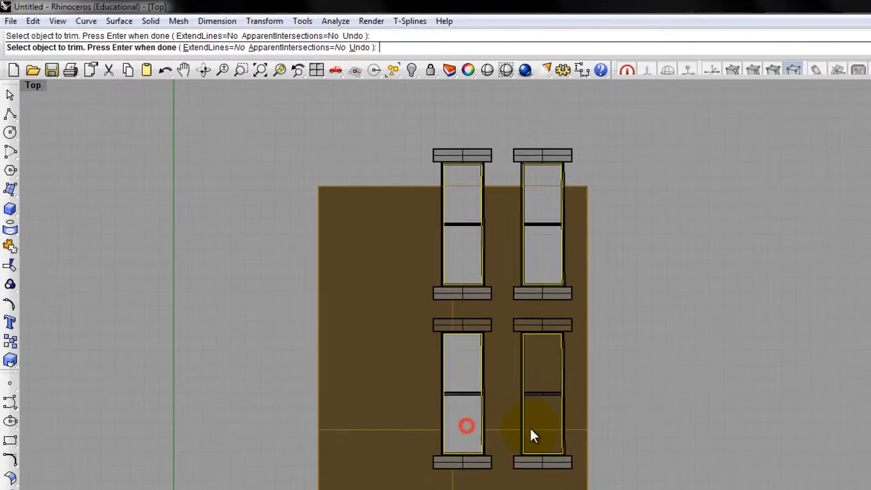
{"action": "key", "text": "Return"}
{"action": "left_click", "coordinate": [262, 298]}
{"action": "right_click_drag", "start_coordinate": [315, 366], "coordinate": [327, 359]}
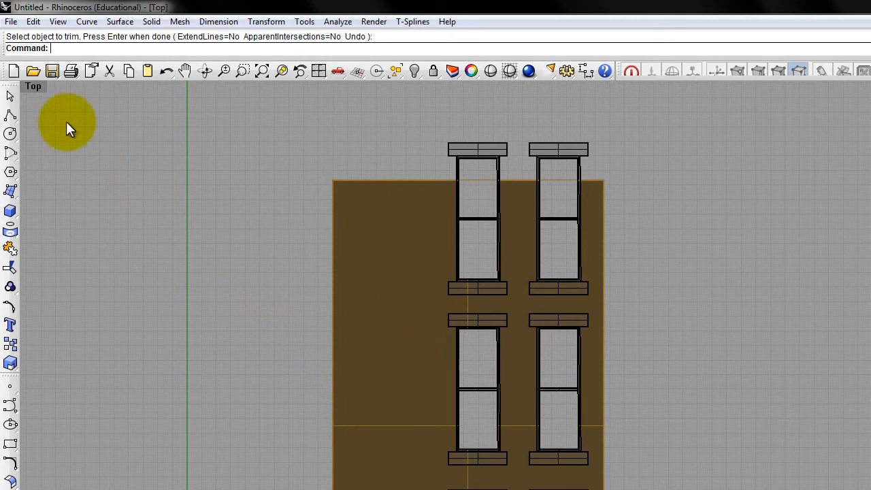
- Examine the trimmed window openings across the facade in the maximized Perspective view
{"action": "double_click", "coordinate": [33, 87]}
{"action": "double_click", "coordinate": [604, 88]}
{"action": "right_click_drag", "start_coordinate": [618, 259], "coordinate": [562, 320]}
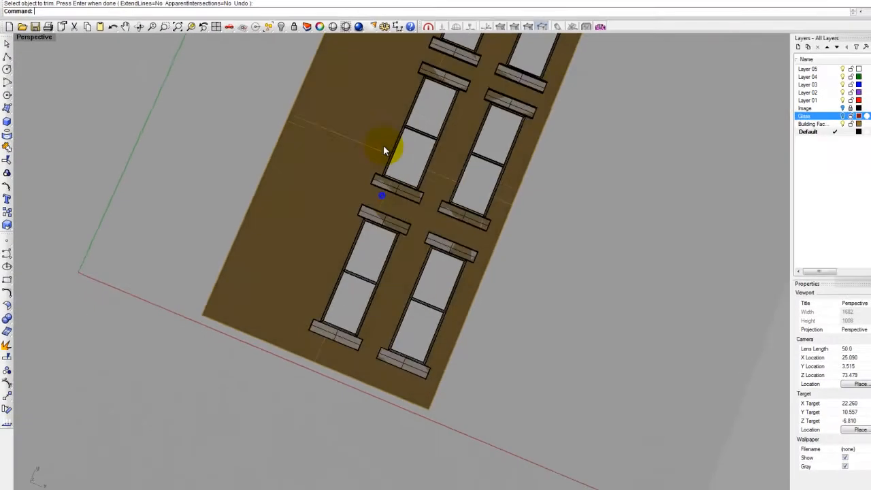
{"action": "right_click_drag", "start_coordinate": [383, 145], "coordinate": [301, 170]}
{"action": "scroll", "coordinate": [301, 170], "scroll_direction": "down", "scroll_amount": 6}
{"action": "scroll", "coordinate": [437, 143], "scroll_direction": "up", "scroll_amount": 4}
{"action": "right_click_drag", "start_coordinate": [436, 143], "coordinate": [466, 157]}
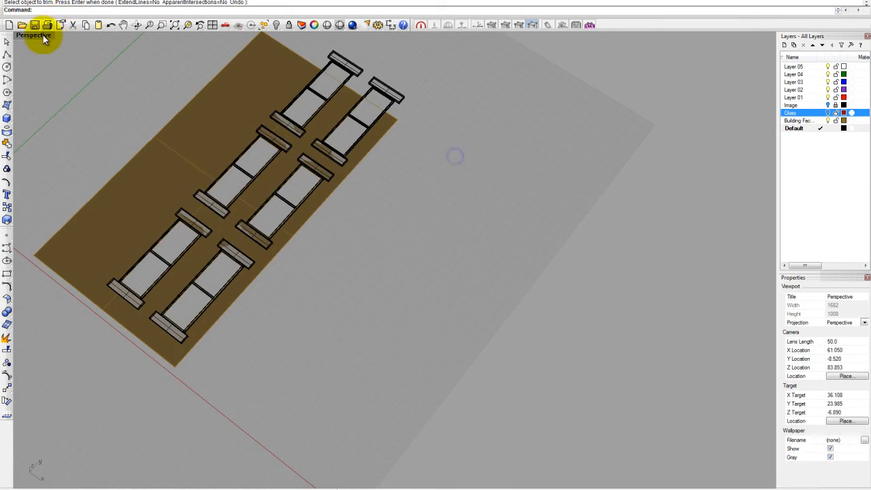
- In the Right view, rotate the entire facade with all its windows upright about its lower end, from horizontal to vertical
{"action": "double_click", "coordinate": [45, 36]}
{"action": "right_click_drag", "start_coordinate": [342, 301], "coordinate": [280, 325]}
{"action": "scroll", "coordinate": [185, 353], "scroll_direction": "down", "scroll_amount": 5}
{"action": "right_click_drag", "start_coordinate": [257, 366], "coordinate": [198, 367]}
{"action": "right_click_drag", "start_coordinate": [599, 373], "coordinate": [496, 367]}
{"action": "scroll", "coordinate": [496, 367], "scroll_direction": "down", "scroll_amount": 8}
{"action": "scroll", "coordinate": [588, 389], "scroll_direction": "up", "scroll_amount": 2}
{"action": "left_click_drag", "start_coordinate": [588, 396], "coordinate": [456, 325]}
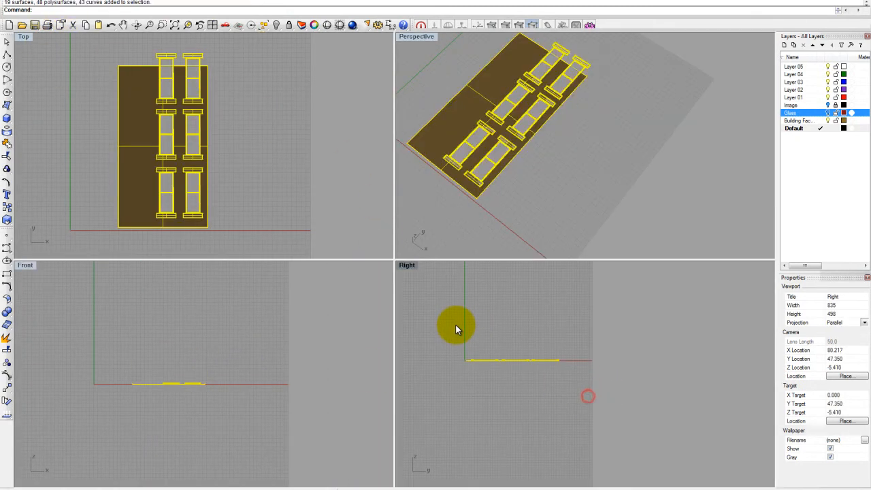
{"action": "key", "text": "Return"}
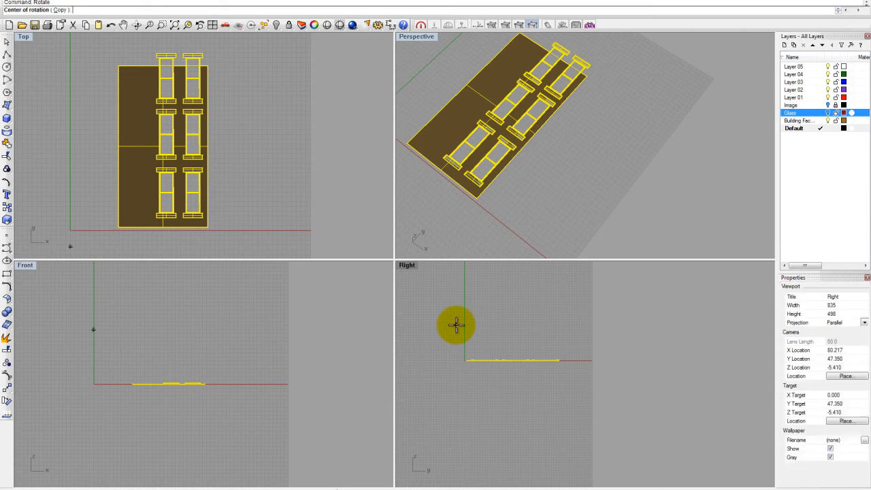
{"action": "left_click", "coordinate": [460, 360]}
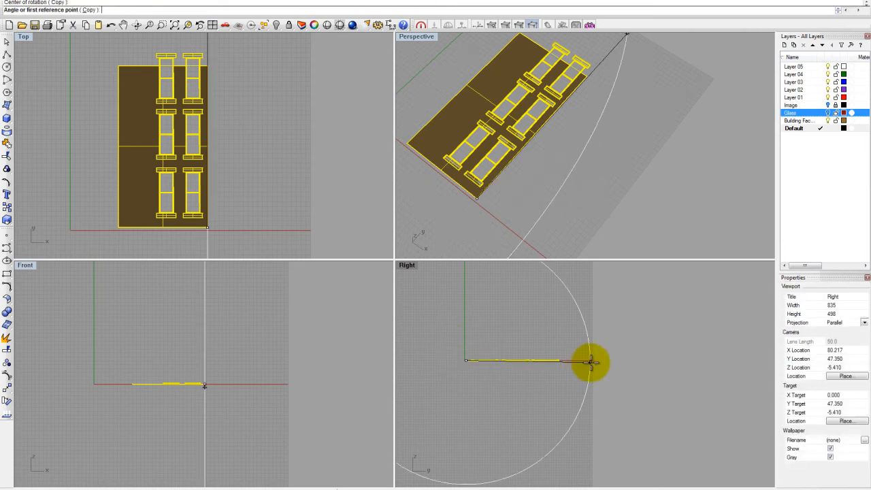
{"action": "left_click", "coordinate": [598, 361]}
{"action": "left_click", "coordinate": [481, 294]}
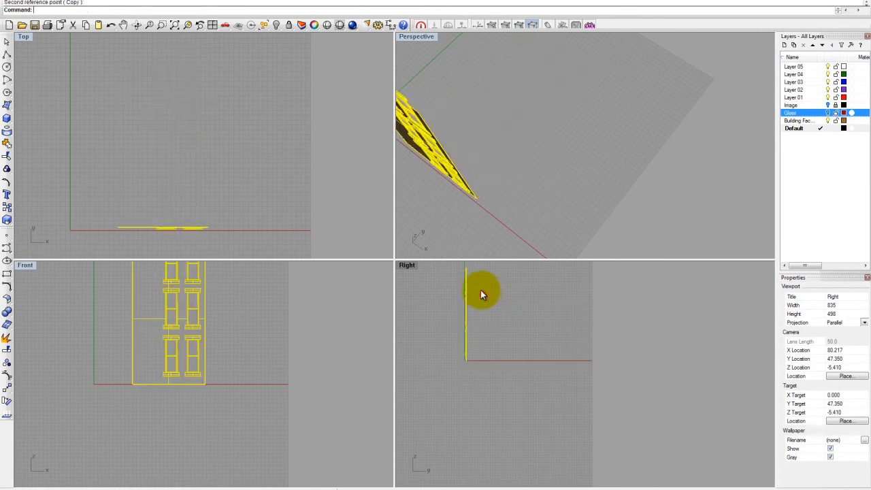
- Maximize the Perspective view on the standing facade's sills and switch it to Rendered display
{"action": "double_click", "coordinate": [414, 37]}
{"action": "right_click_drag", "start_coordinate": [334, 184], "coordinate": [209, 170]}
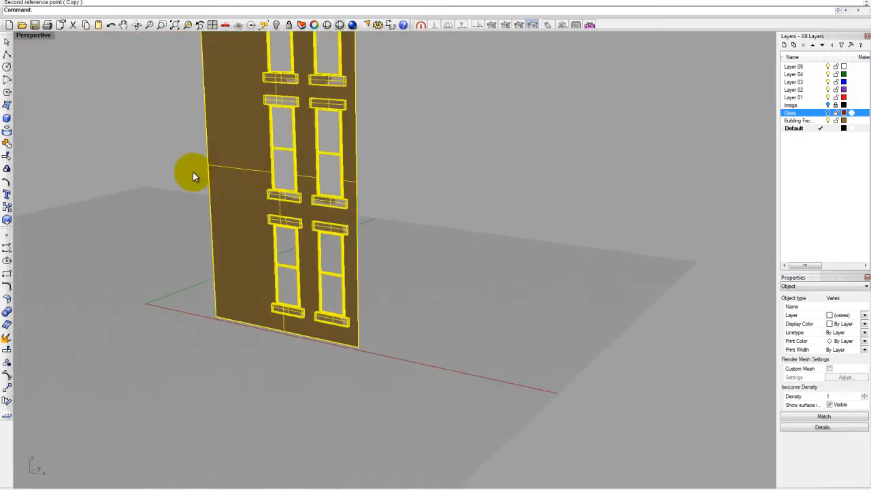
{"action": "scroll", "coordinate": [209, 169], "scroll_direction": "up", "scroll_amount": 8}
{"action": "left_click", "coordinate": [167, 212]}
{"action": "right_click_drag", "start_coordinate": [317, 218], "coordinate": [279, 213]}
{"action": "scroll", "coordinate": [185, 237], "scroll_direction": "up", "scroll_amount": 10}
{"action": "scroll", "coordinate": [190, 161], "scroll_direction": "up", "scroll_amount": 4}
{"action": "left_click", "coordinate": [342, 184]}
{"action": "left_click", "coordinate": [34, 34]}
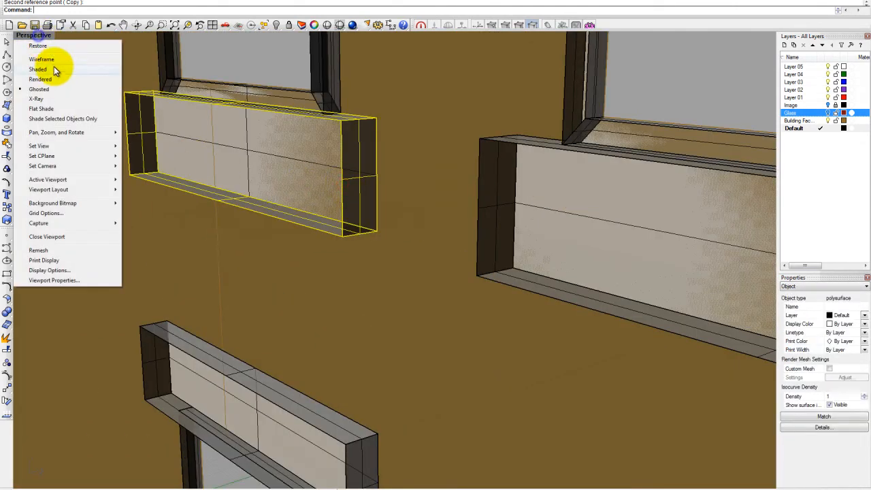
{"action": "left_click", "coordinate": [53, 78]}
- Examine the rendered sills, lintels and window frames for open faces
{"action": "scroll", "coordinate": [263, 223], "scroll_direction": "down", "scroll_amount": 5}
{"action": "left_click", "coordinate": [498, 222]}
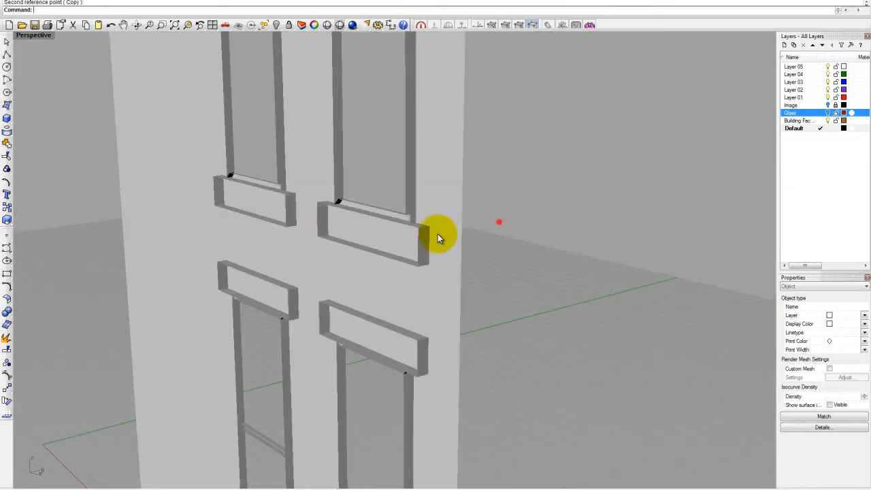
{"action": "scroll", "coordinate": [298, 237], "scroll_direction": "up", "scroll_amount": 4}
{"action": "scroll", "coordinate": [248, 178], "scroll_direction": "up", "scroll_amount": 3}
{"action": "scroll", "coordinate": [239, 171], "scroll_direction": "down", "scroll_amount": 5}
{"action": "scroll", "coordinate": [241, 167], "scroll_direction": "up", "scroll_amount": 2}
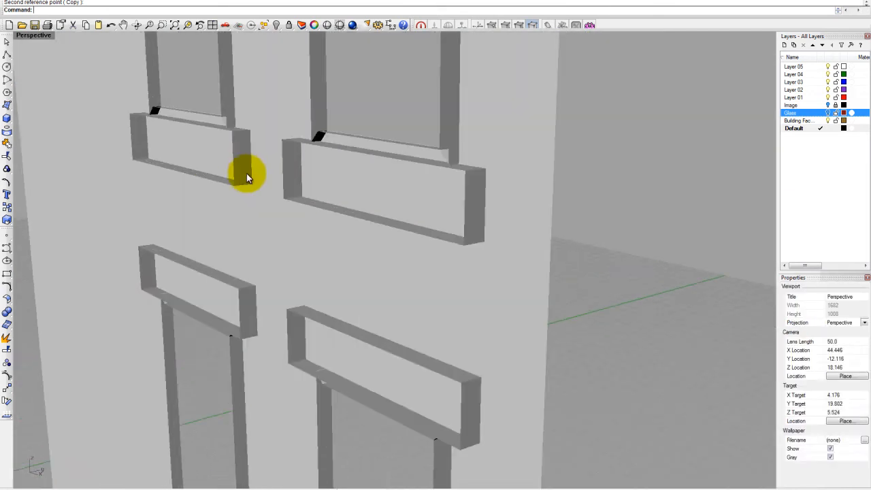
{"action": "scroll", "coordinate": [241, 167], "scroll_direction": "down", "scroll_amount": 5}
{"action": "scroll", "coordinate": [408, 296], "scroll_direction": "down", "scroll_amount": 4}
{"action": "scroll", "coordinate": [408, 293], "scroll_direction": "up", "scroll_amount": 2}
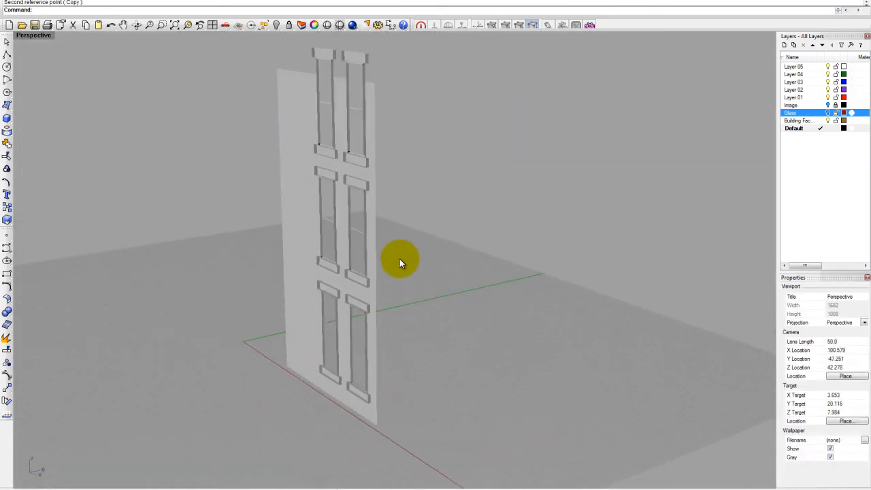
{"action": "scroll", "coordinate": [333, 277], "scroll_direction": "up", "scroll_amount": 6}
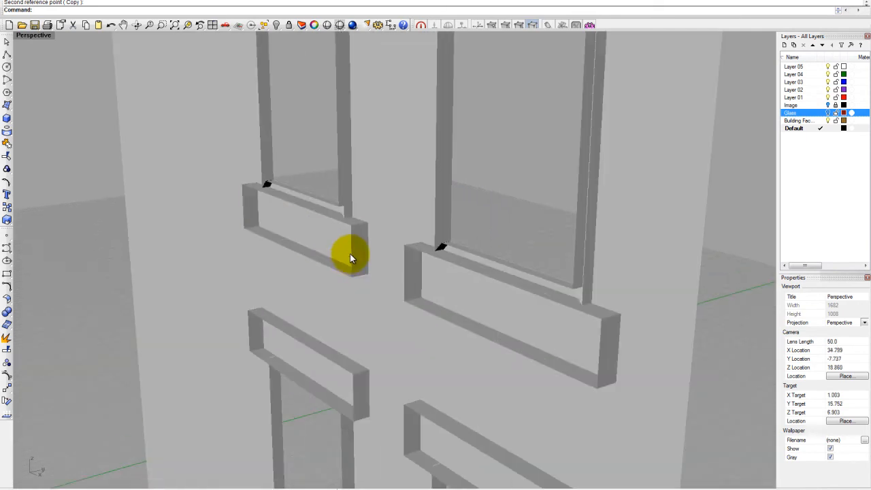
- Cap the two middle-row window sills and the bottom and side frame pieces just above them
{"action": "left_click", "coordinate": [351, 255]}
{"action": "left_click", "coordinate": [408, 253]}
{"action": "left_click", "coordinate": [341, 211]}
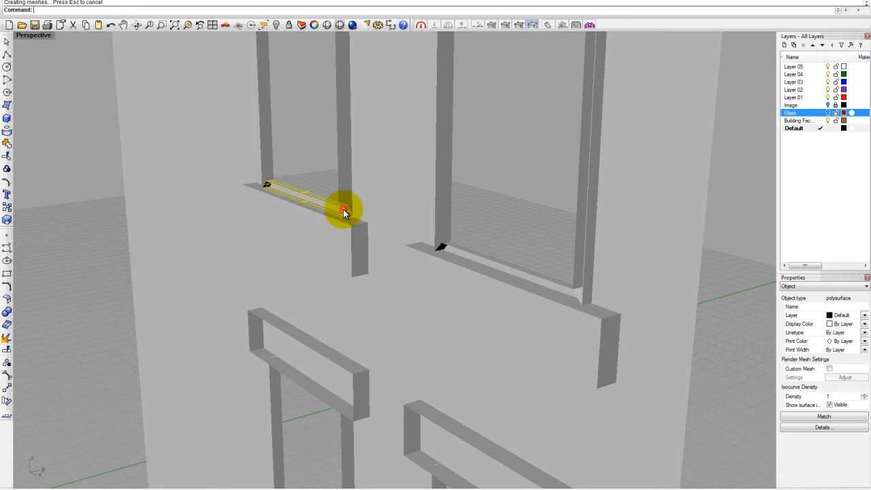
{"action": "left_click", "coordinate": [344, 198]}
{"action": "left_click", "coordinate": [264, 167]}
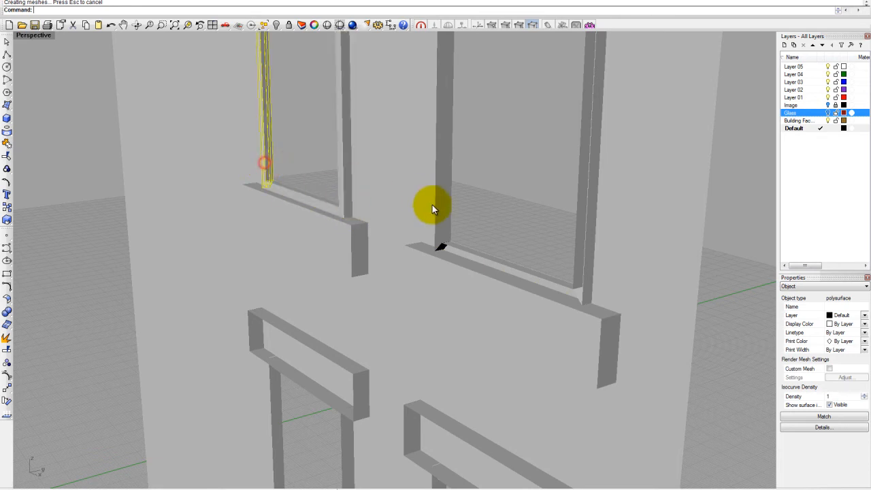
{"action": "left_click", "coordinate": [442, 218]}
{"action": "left_click", "coordinate": [522, 256]}
{"action": "left_click", "coordinate": [580, 245]}
- Cap both ground-floor window lintels and the side frame pieces of the left ground-floor window
{"action": "scroll", "coordinate": [484, 272], "scroll_direction": "down", "scroll_amount": 3}
{"action": "scroll", "coordinate": [477, 308], "scroll_direction": "up", "scroll_amount": 5}
{"action": "left_click", "coordinate": [477, 307]}
{"action": "right_click", "coordinate": [477, 308]}
{"action": "left_click", "coordinate": [350, 246]}
{"action": "right_click", "coordinate": [350, 246]}
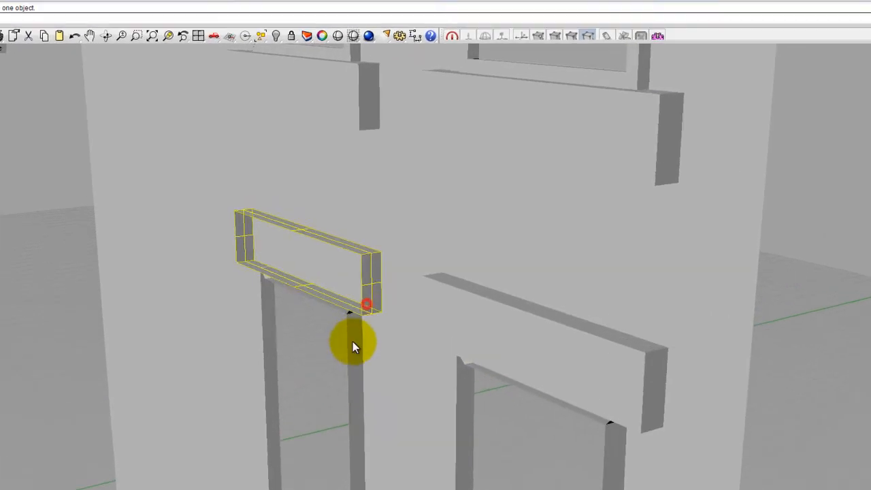
{"action": "left_click", "coordinate": [355, 315]}
{"action": "right_click", "coordinate": [346, 325]}
{"action": "right_click", "coordinate": [325, 293]}
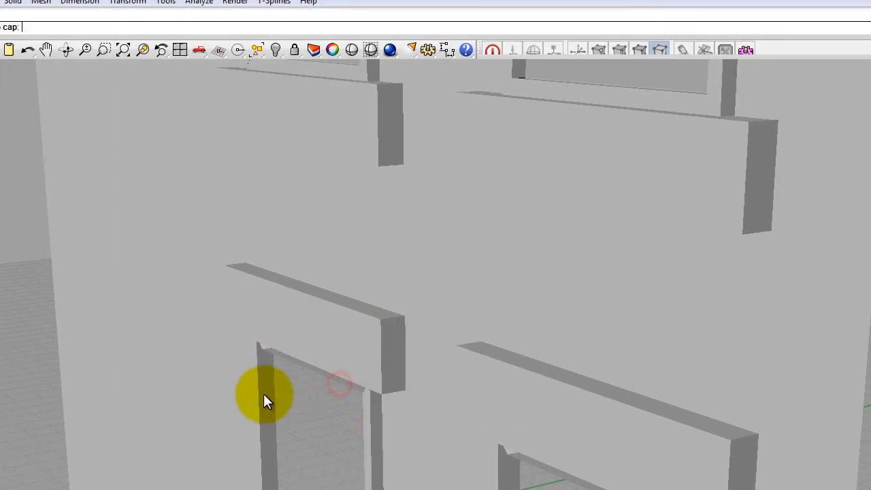
{"action": "left_click", "coordinate": [270, 400]}
{"action": "right_click", "coordinate": [315, 373]}
- Cap the top frame pieces and the horizontal middle bars of both ground-floor windows
{"action": "left_click", "coordinate": [317, 368]}
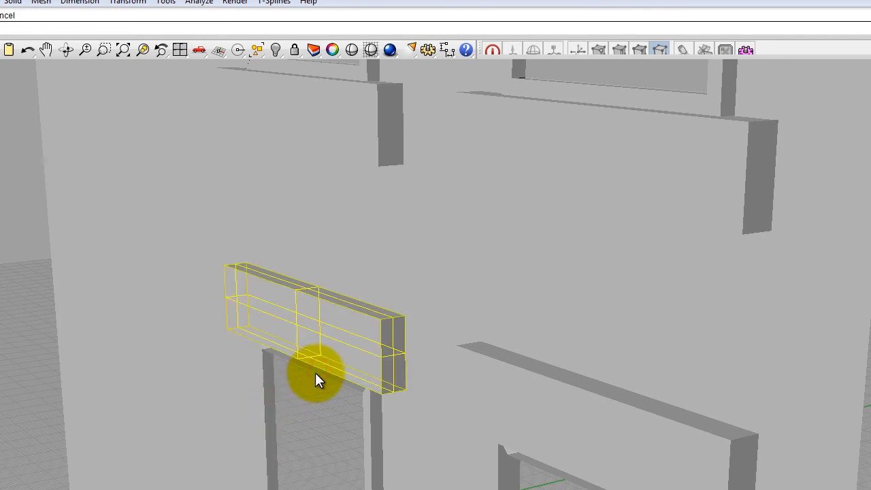
{"action": "right_click", "coordinate": [315, 372]}
{"action": "scroll", "coordinate": [332, 408], "scroll_direction": "up", "scroll_amount": 5}
{"action": "left_click", "coordinate": [333, 106]}
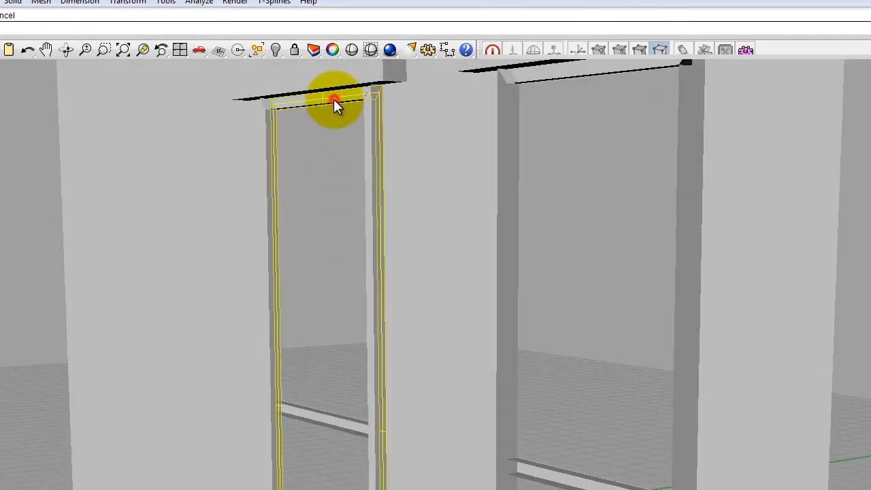
{"action": "left_click", "coordinate": [327, 104]}
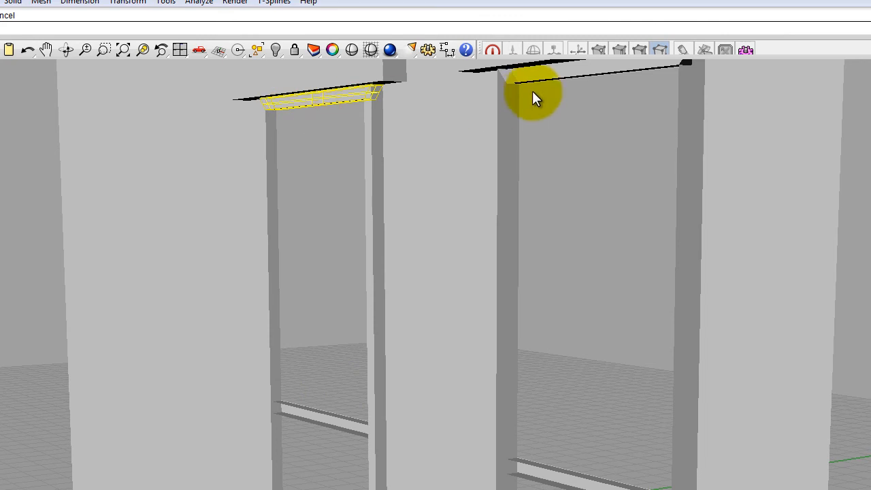
{"action": "left_click", "coordinate": [510, 81]}
{"action": "left_click", "coordinate": [517, 465]}
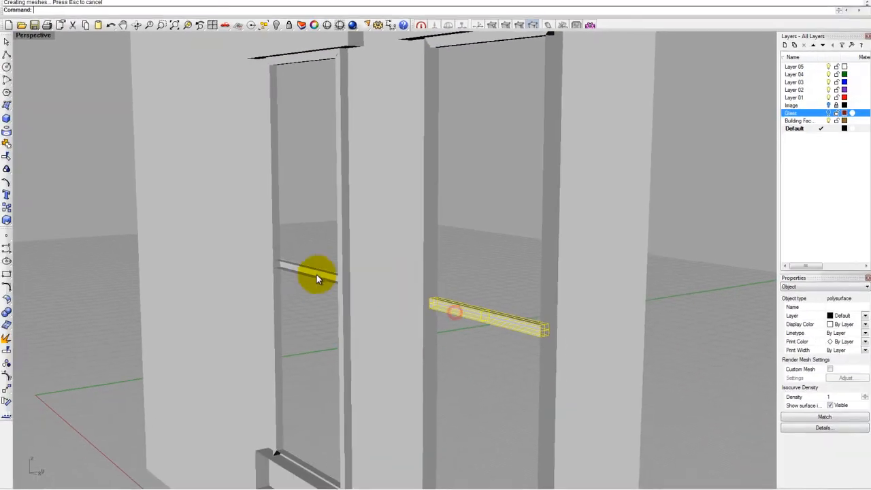
{"action": "left_click", "coordinate": [307, 274]}
- Cap the bottom frame pieces and sills of the ground-floor windows
{"action": "scroll", "coordinate": [274, 196], "scroll_direction": "down", "scroll_amount": 8}
{"action": "scroll", "coordinate": [315, 346], "scroll_direction": "up", "scroll_amount": 7}
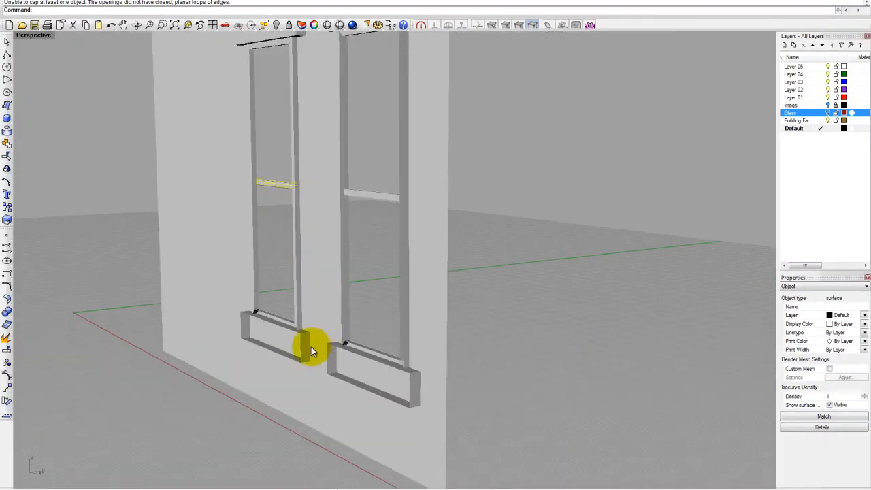
{"action": "left_click", "coordinate": [284, 323]}
{"action": "left_click", "coordinate": [292, 327]}
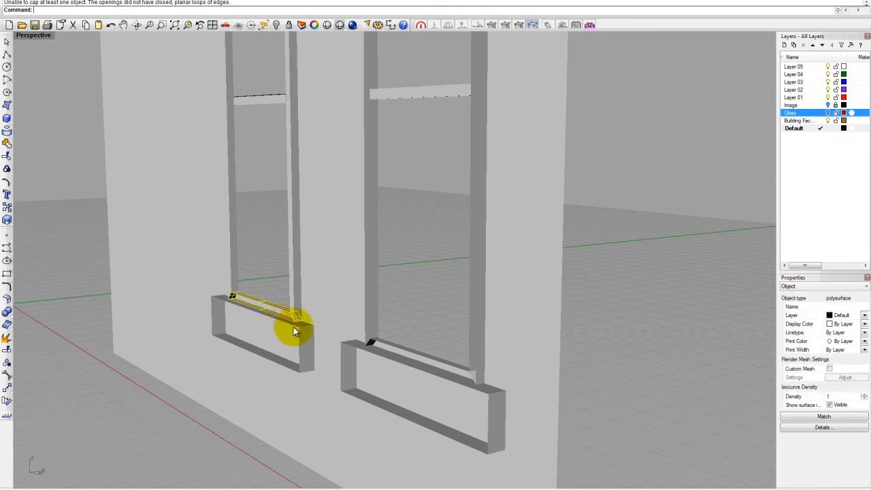
{"action": "left_click", "coordinate": [354, 346]}
{"action": "left_click", "coordinate": [383, 346]}
- Cap both middle-row window lintels and the two top-row window sills above them
{"action": "scroll", "coordinate": [359, 424], "scroll_direction": "down", "scroll_amount": 8}
{"action": "right_click_drag", "start_coordinate": [351, 351], "coordinate": [336, 214]}
{"action": "scroll", "coordinate": [342, 215], "scroll_direction": "up", "scroll_amount": 8}
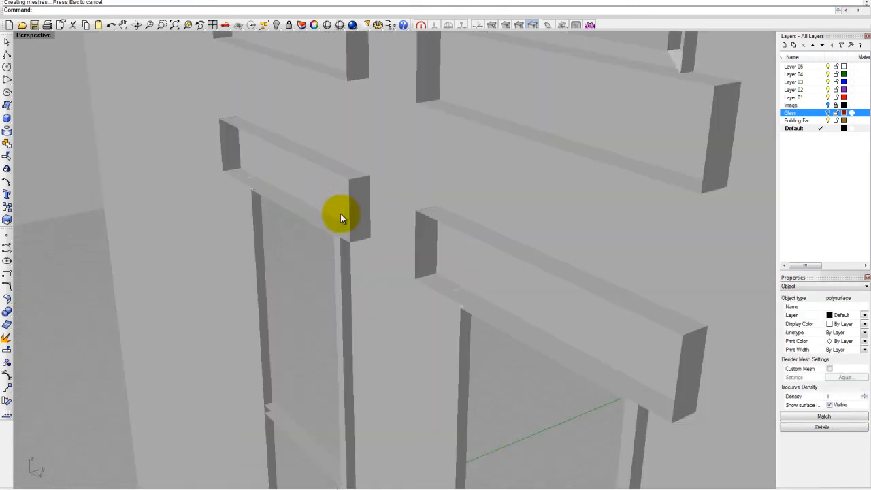
{"action": "left_click", "coordinate": [352, 216]}
{"action": "left_click", "coordinate": [435, 222]}
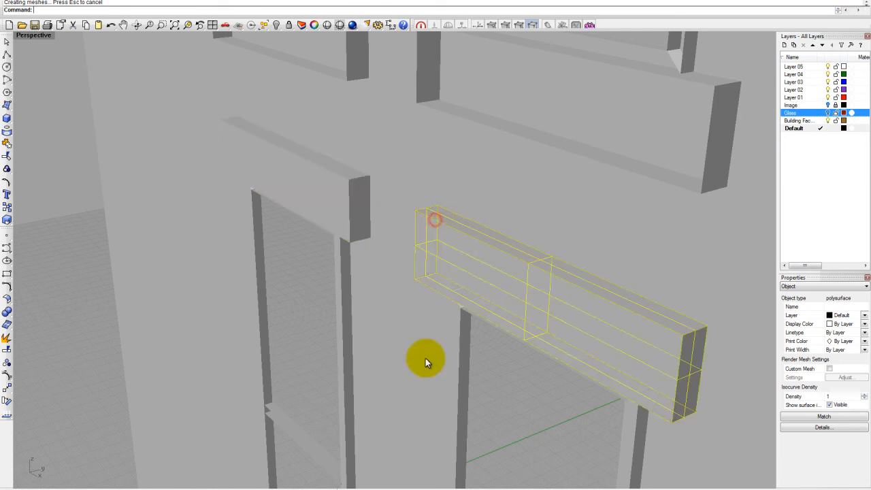
{"action": "right_click_drag", "start_coordinate": [436, 329], "coordinate": [449, 270]}
{"action": "left_click", "coordinate": [453, 253]}
{"action": "left_click", "coordinate": [369, 210]}
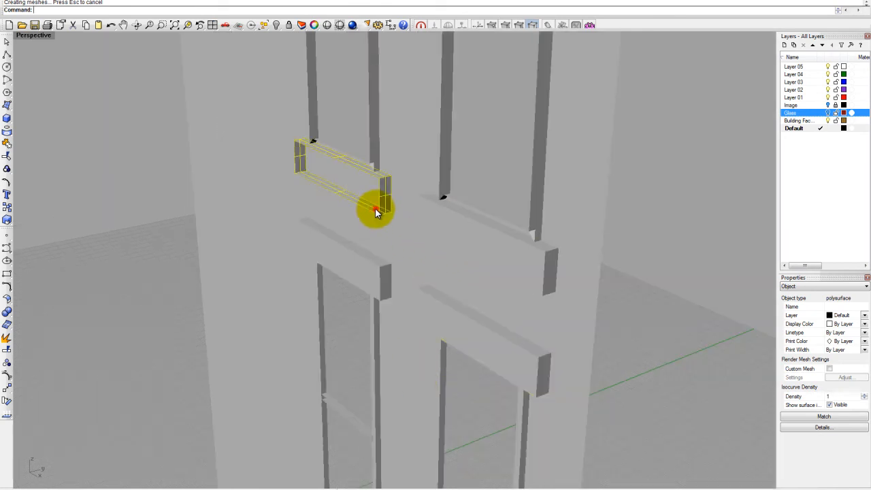
- Cap the lintels of both top-row windows
{"action": "scroll", "coordinate": [414, 366], "scroll_direction": "down", "scroll_amount": 6}
{"action": "right_click_drag", "start_coordinate": [414, 366], "coordinate": [402, 217]}
{"action": "scroll", "coordinate": [402, 217], "scroll_direction": "up", "scroll_amount": 5}
{"action": "left_click", "coordinate": [412, 153]}
{"action": "left_click", "coordinate": [445, 156]}
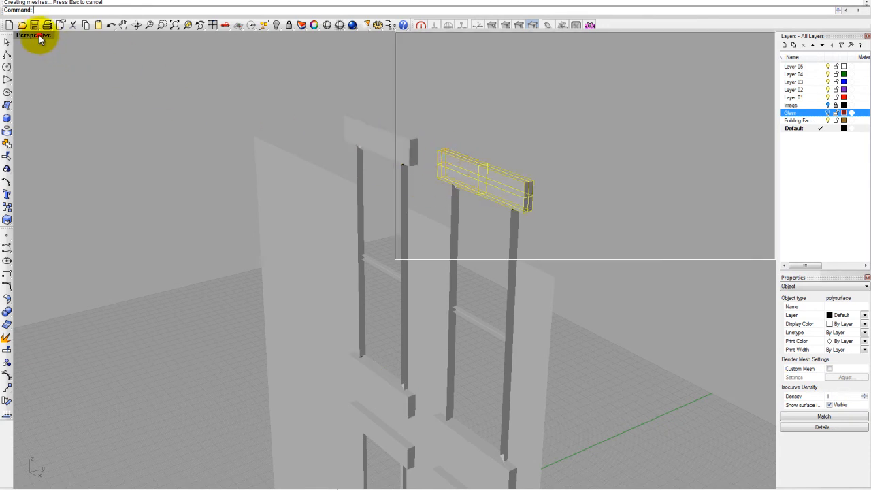
- Draw a small rectangle in the Front view, starting from the facade outline's upper-left corner
{"action": "double_click", "coordinate": [39, 35]}
{"action": "double_click", "coordinate": [23, 35]}
{"action": "right_click_drag", "start_coordinate": [272, 303], "coordinate": [257, 263]}
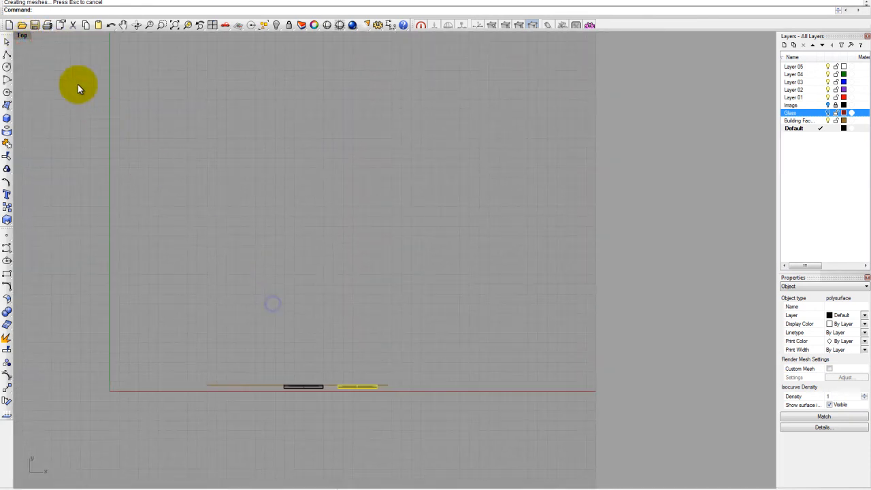
{"action": "double_click", "coordinate": [24, 37]}
{"action": "right_click_drag", "start_coordinate": [239, 307], "coordinate": [270, 344]}
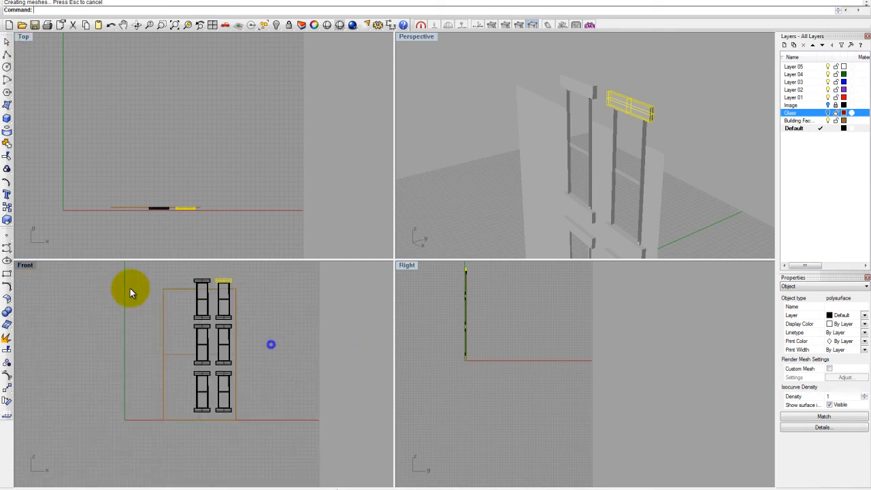
{"action": "double_click", "coordinate": [24, 265]}
{"action": "scroll", "coordinate": [361, 249], "scroll_direction": "up", "scroll_amount": 5}
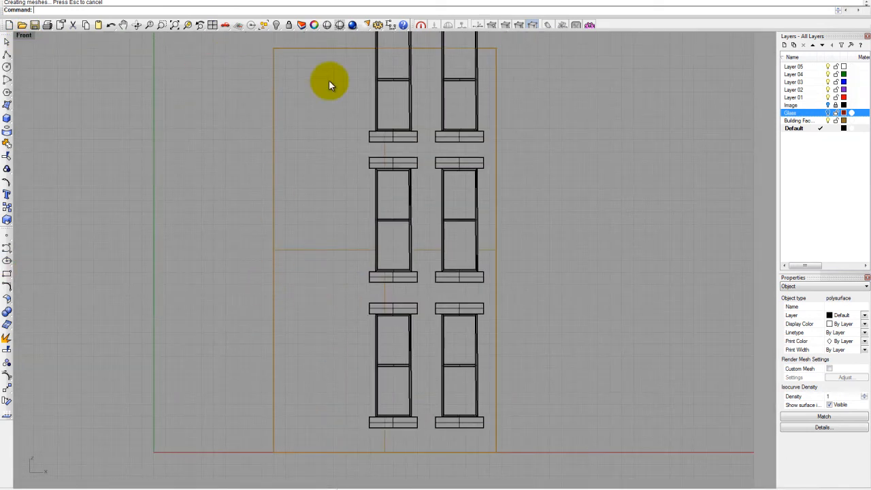
{"action": "left_click", "coordinate": [6, 55]}
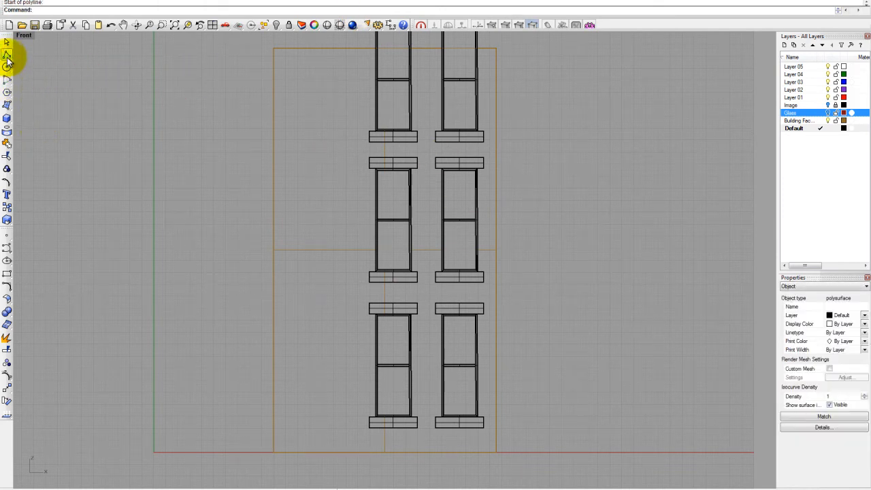
{"action": "left_click", "coordinate": [7, 274]}
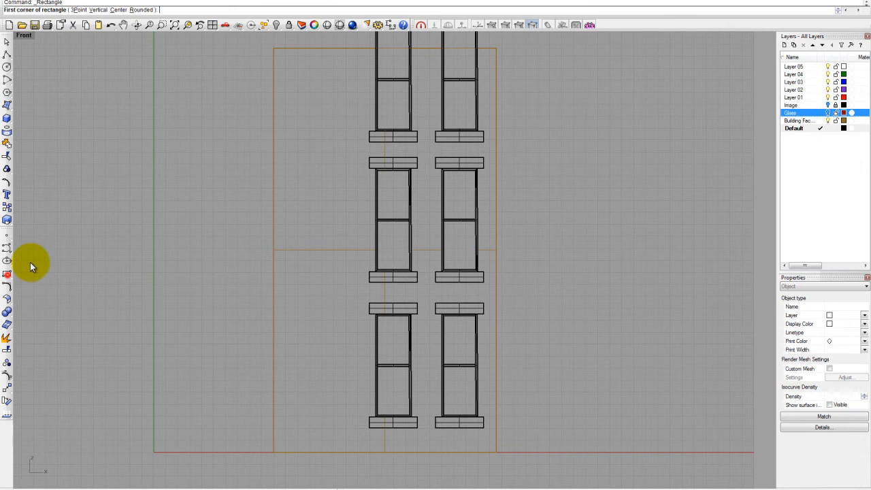
{"action": "left_click", "coordinate": [273, 48]}
{"action": "left_click", "coordinate": [307, 66]}
- Try to split with the small corner rectangle as the cutting object
{"action": "scroll", "coordinate": [300, 54], "scroll_direction": "up", "scroll_amount": 2}
{"action": "right_click_drag", "start_coordinate": [299, 66], "coordinate": [298, 93]}
{"action": "scroll", "coordinate": [298, 93], "scroll_direction": "up", "scroll_amount": 2}
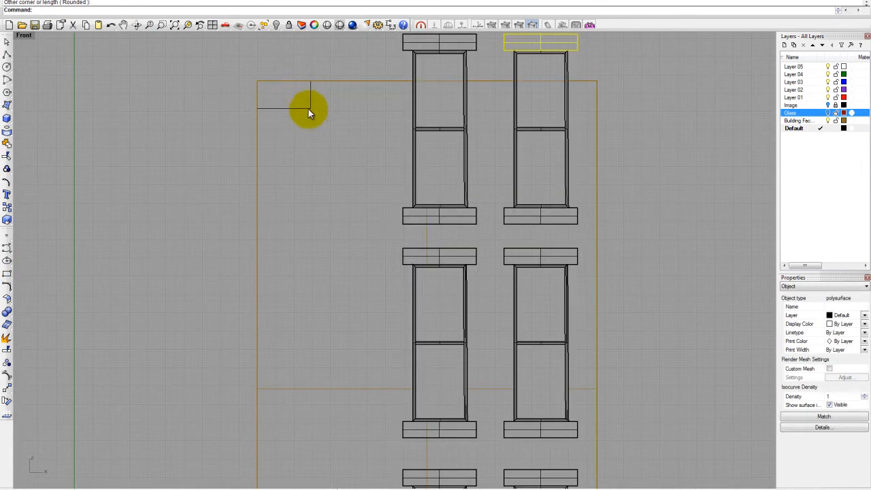
{"action": "key", "text": "Return"}
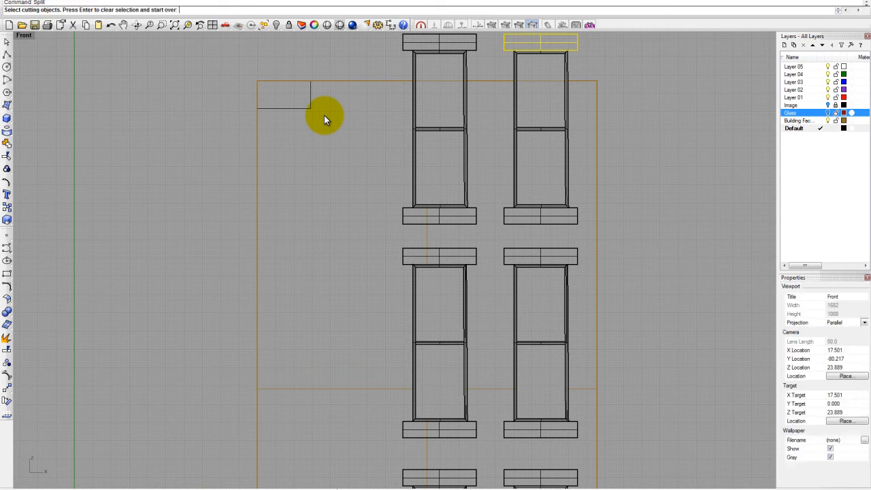
{"action": "left_click", "coordinate": [301, 108]}
{"action": "key", "text": "Return"}
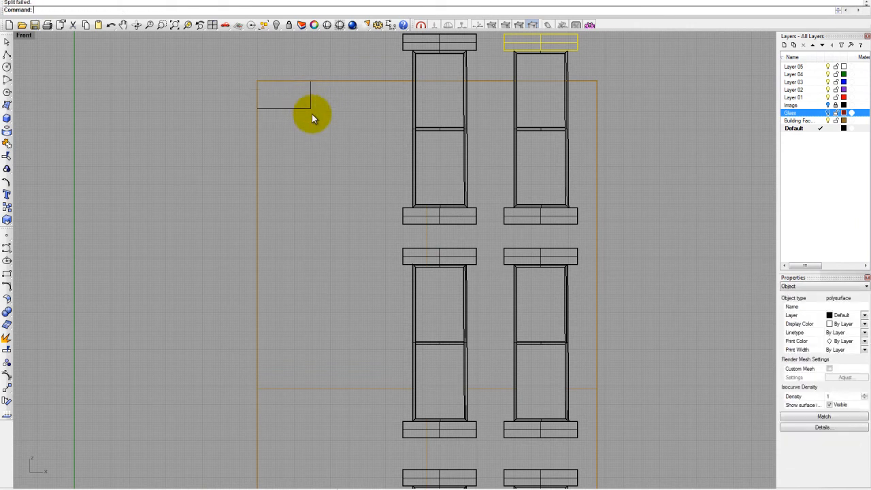
{"action": "type", "text": "Split"}
{"action": "key", "text": "Return"}
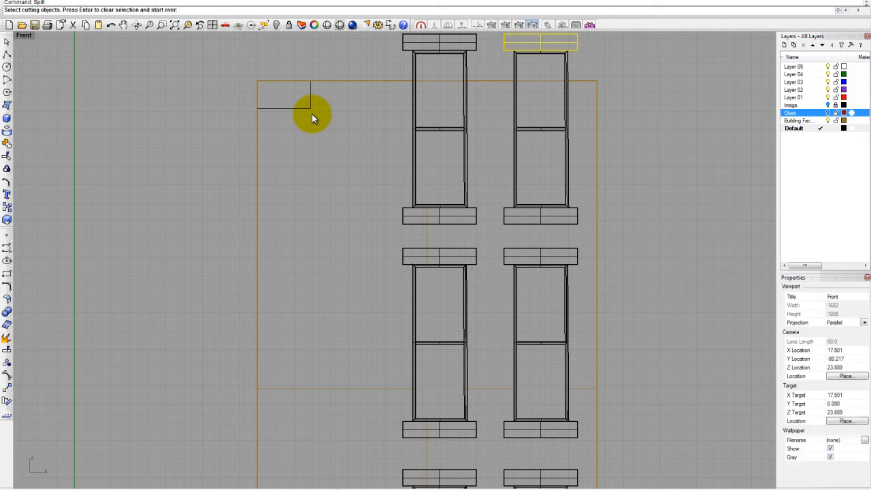
{"action": "left_click", "coordinate": [299, 108]}
{"action": "key", "text": "Return"}
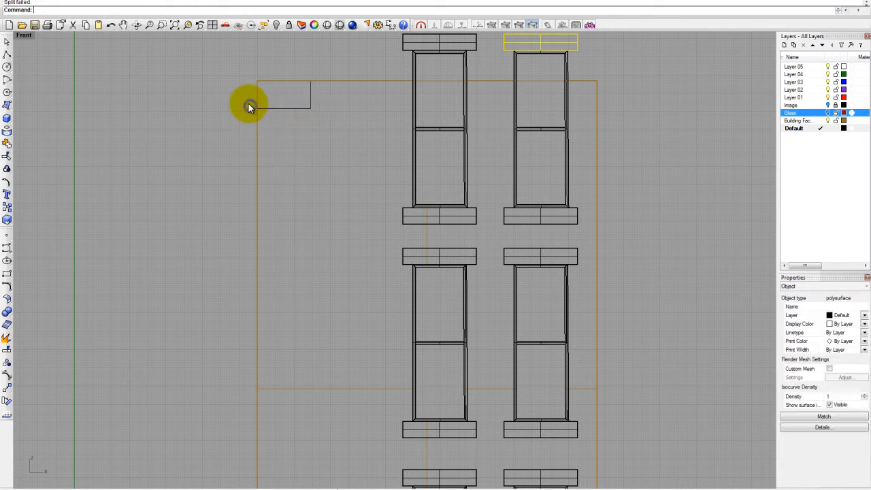
- Clear the lintel selection and split the facade surface with the small corner rectangle
{"action": "type", "text": "Split"}
{"action": "key", "text": "Return"}
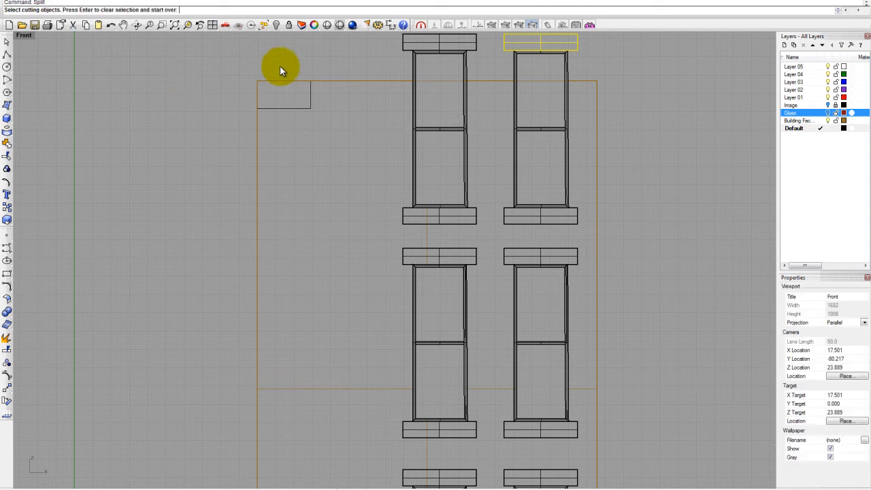
{"action": "left_click", "coordinate": [256, 82]}
{"action": "right_click", "coordinate": [511, 39]}
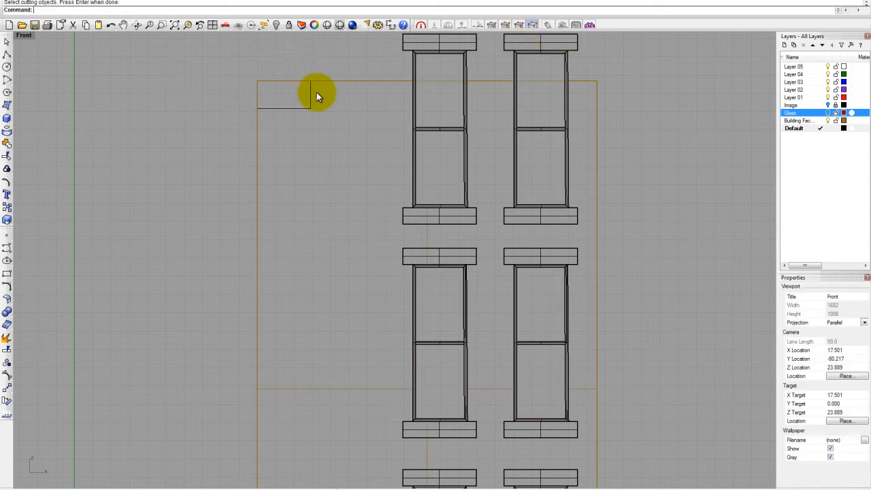
{"action": "key", "text": "Return"}
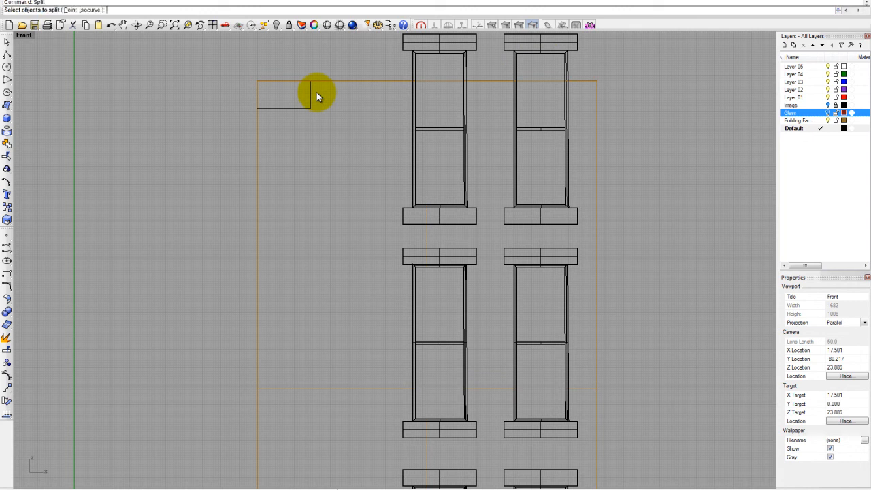
{"action": "left_click", "coordinate": [316, 86]}
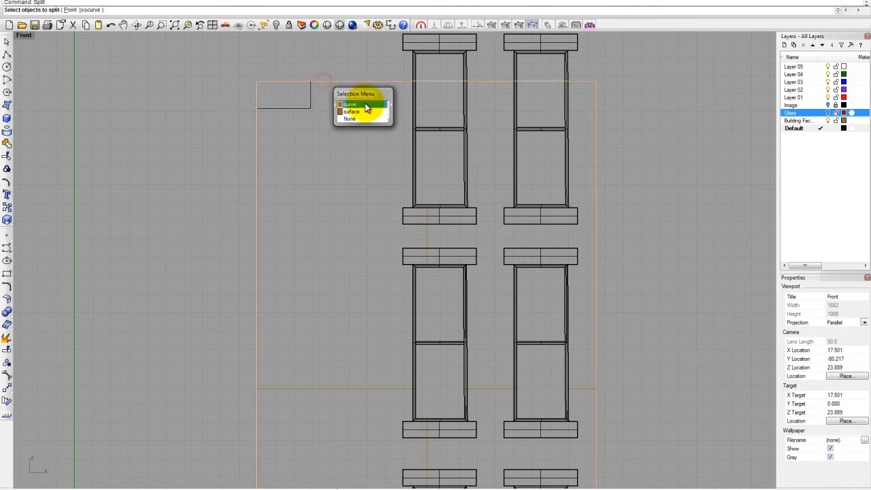
{"action": "left_click", "coordinate": [366, 115]}
{"action": "right_click", "coordinate": [209, 107]}
{"action": "left_click", "coordinate": [294, 107]}
{"action": "right_click", "coordinate": [213, 106]}
- Select the split-off corner surface of the facade and show it in a maximized Perspective view
{"action": "left_click", "coordinate": [303, 106]}
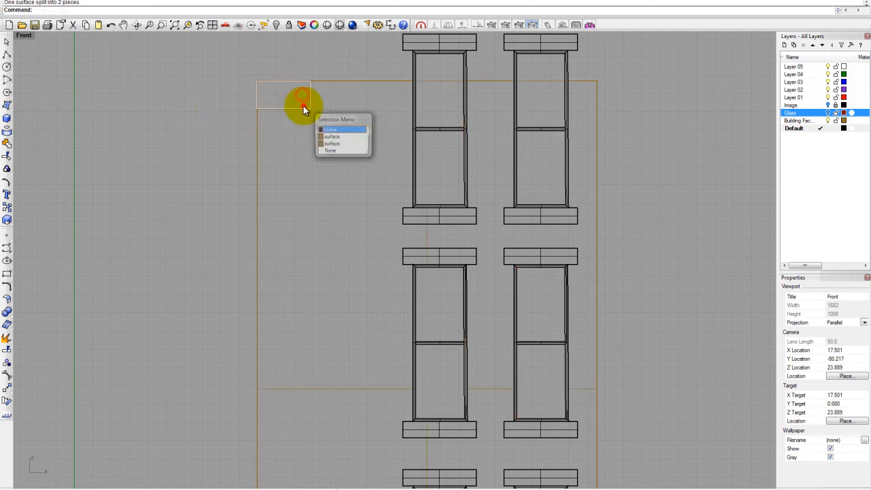
{"action": "left_click", "coordinate": [328, 143]}
{"action": "scroll", "coordinate": [283, 94], "scroll_direction": "down", "scroll_amount": 1}
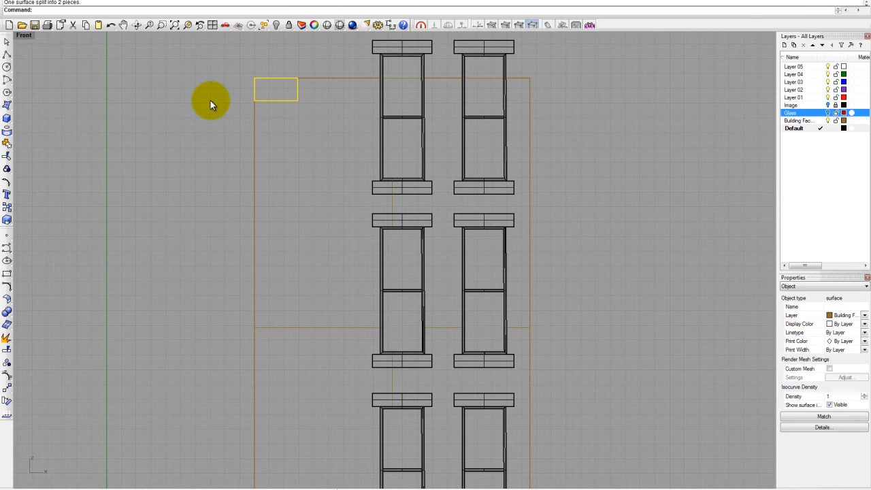
{"action": "double_click", "coordinate": [28, 35]}
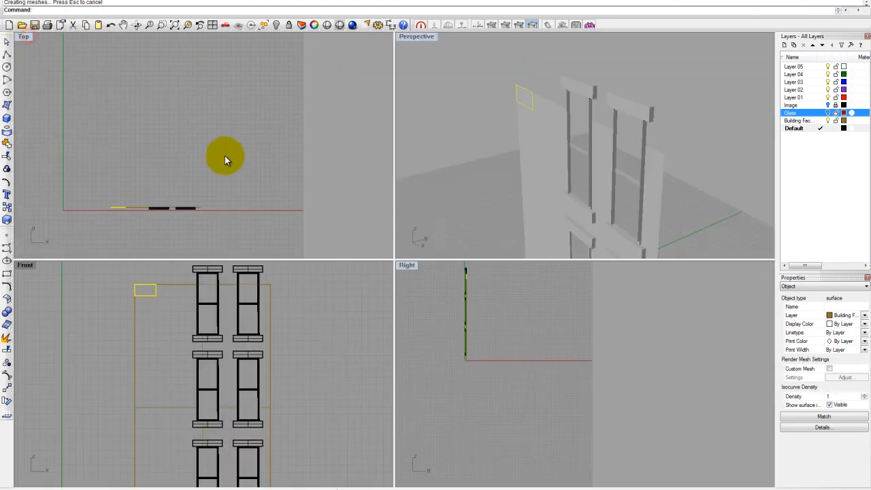
{"action": "double_click", "coordinate": [416, 36]}
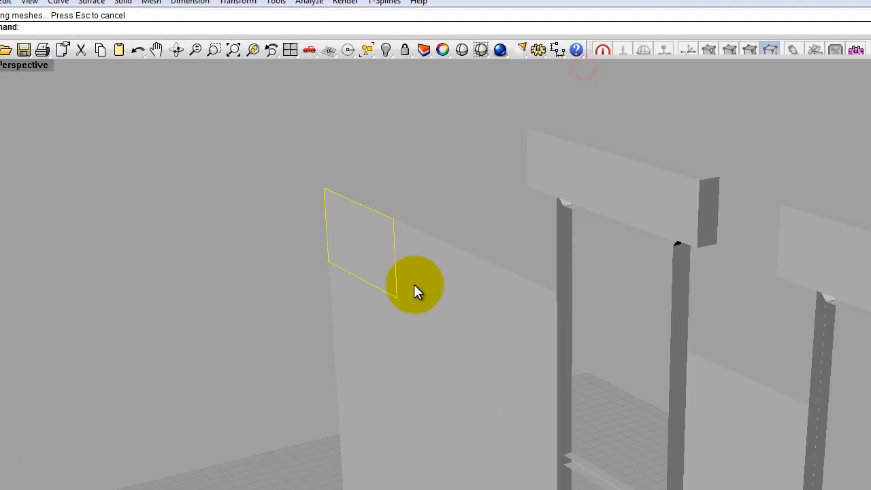
{"action": "type", "text": "ExtrudeCrv"}
{"action": "key", "text": "Return"}
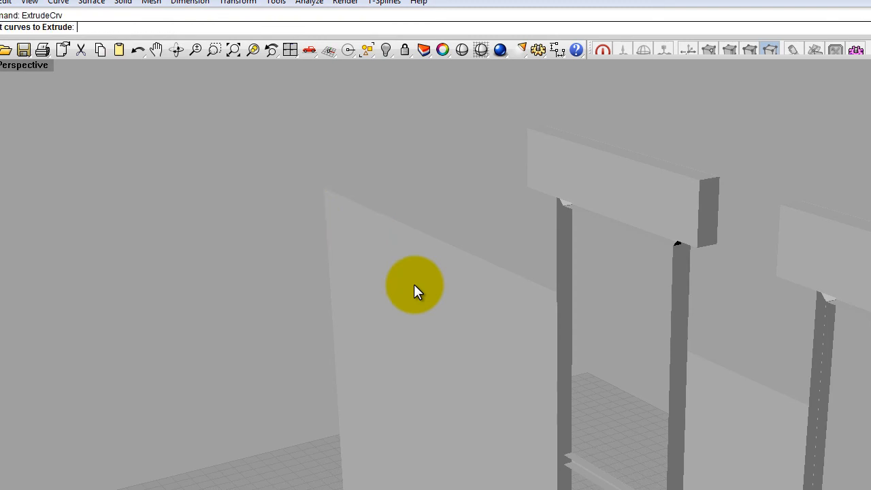
{"action": "key", "text": "Escape"}
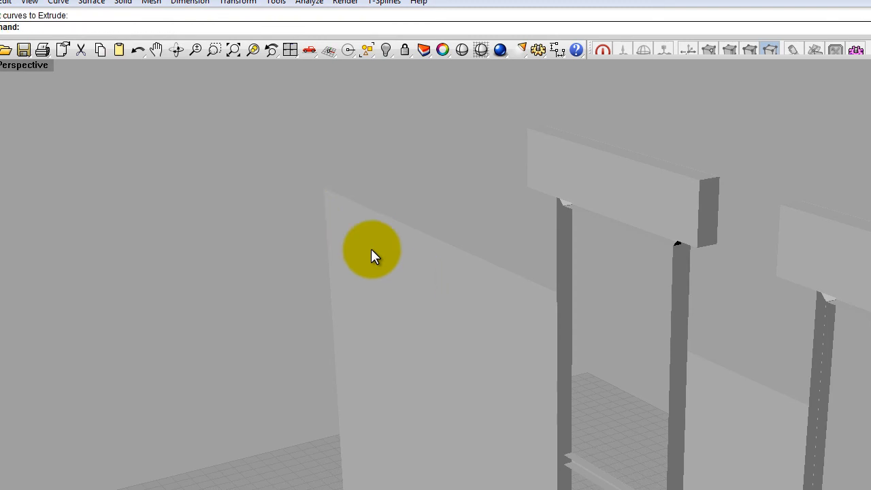
- Extrude the small corner surface of the facade by 4 inches with ExtrudeSrf
{"action": "type", "text": "ExtrudeSrf"}
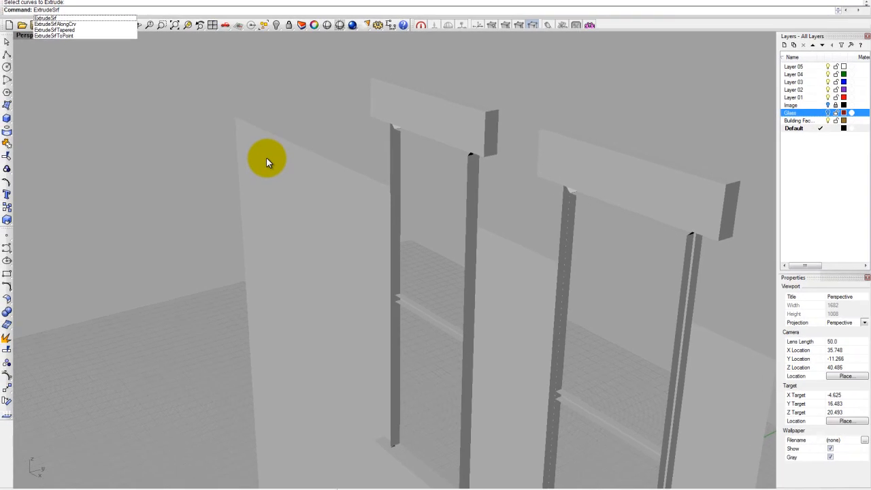
{"action": "key", "text": "Return"}
{"action": "left_click", "coordinate": [266, 159]}
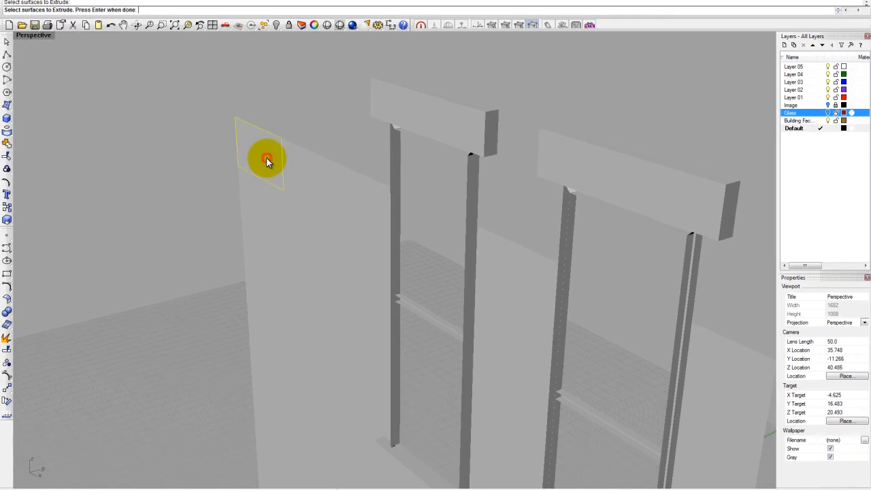
{"action": "key", "text": "Return"}
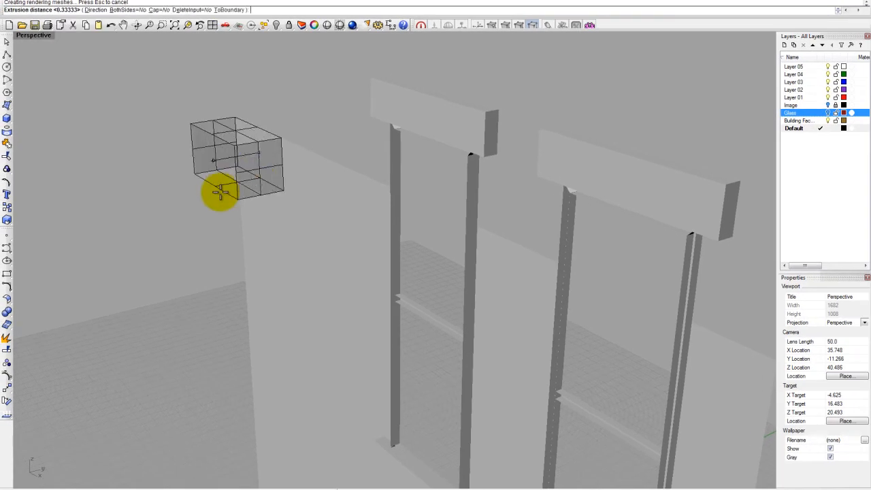
{"action": "type", "text": "4"}
{"action": "key", "text": "Return"}
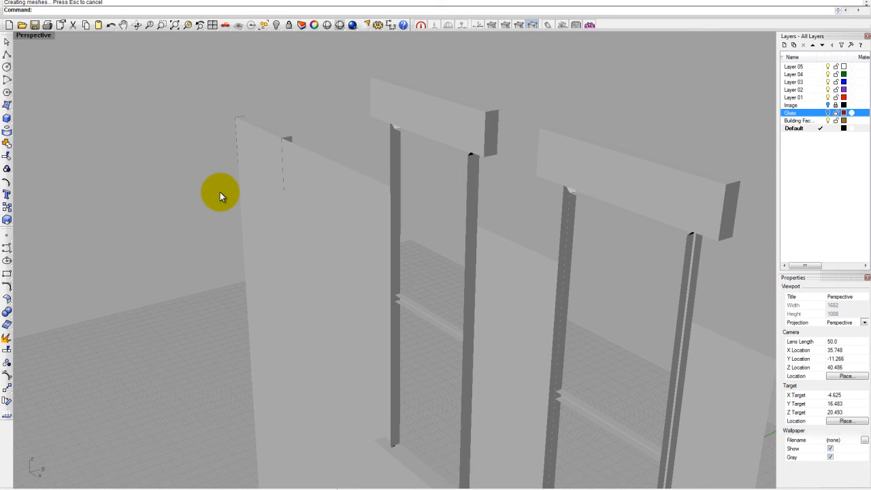
- Move the extruded corner block forward so its back sits on the facade plane, and cap it as a solid
{"action": "left_click", "coordinate": [286, 135]}
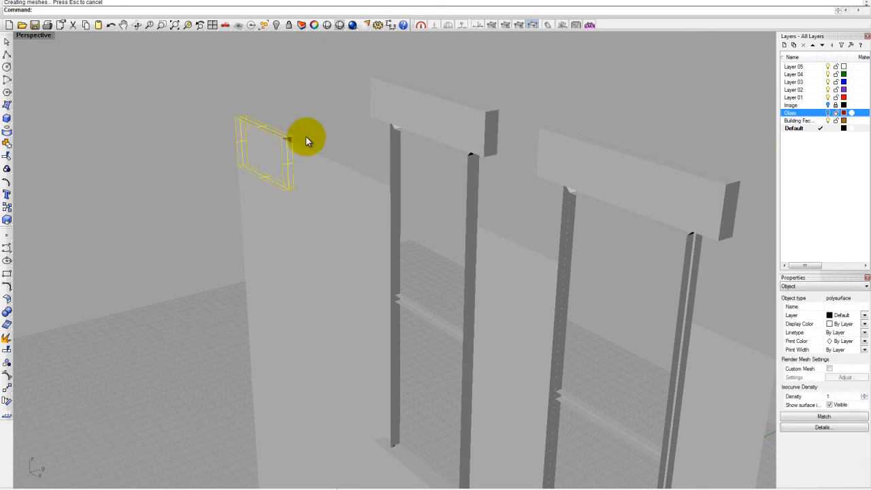
{"action": "type", "text": "m"}
{"action": "key", "text": "Return"}
{"action": "left_click", "coordinate": [296, 134]}
{"action": "left_click", "coordinate": [284, 138]}
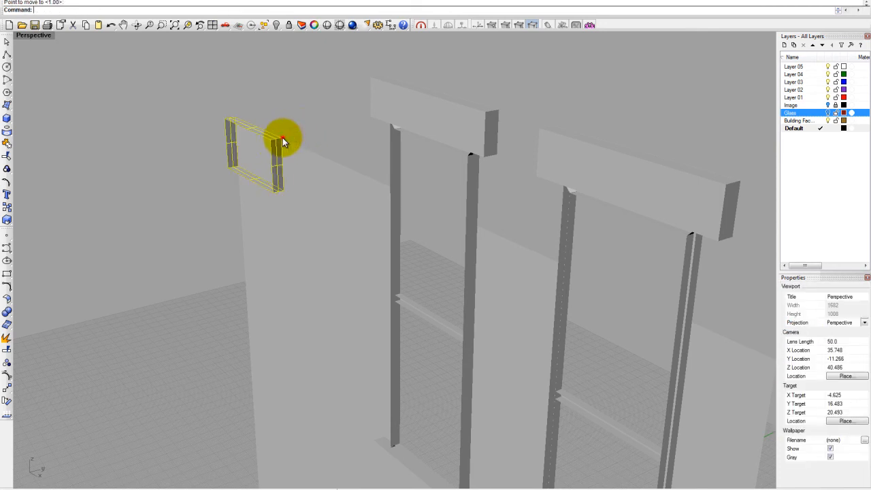
{"action": "left_click", "coordinate": [277, 144]}
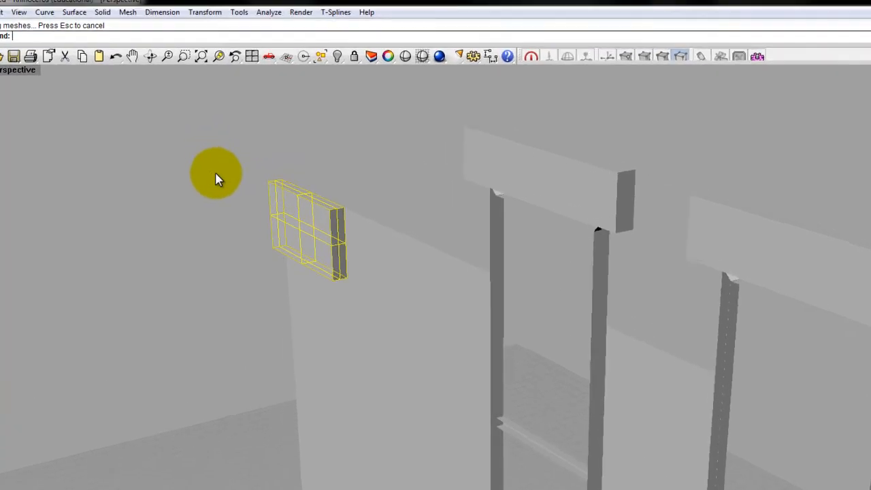
- Try to copy the corner block 3' downward with the Vertical option set to Yes
{"action": "type", "text": "Copy"}
{"action": "key", "text": "Return"}
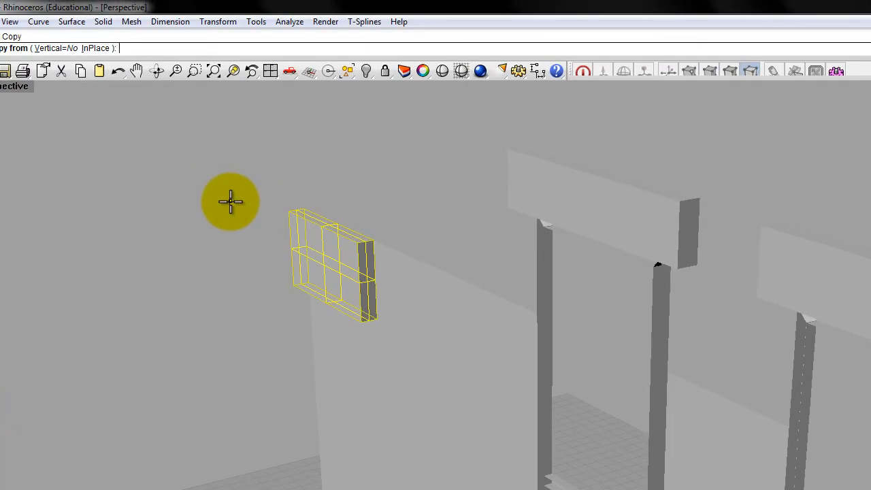
{"action": "left_click", "coordinate": [65, 48]}
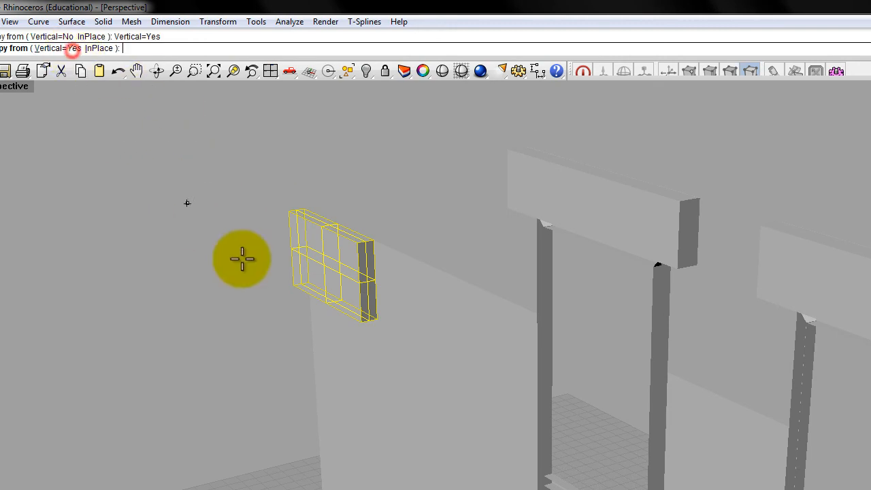
{"action": "left_click", "coordinate": [358, 242]}
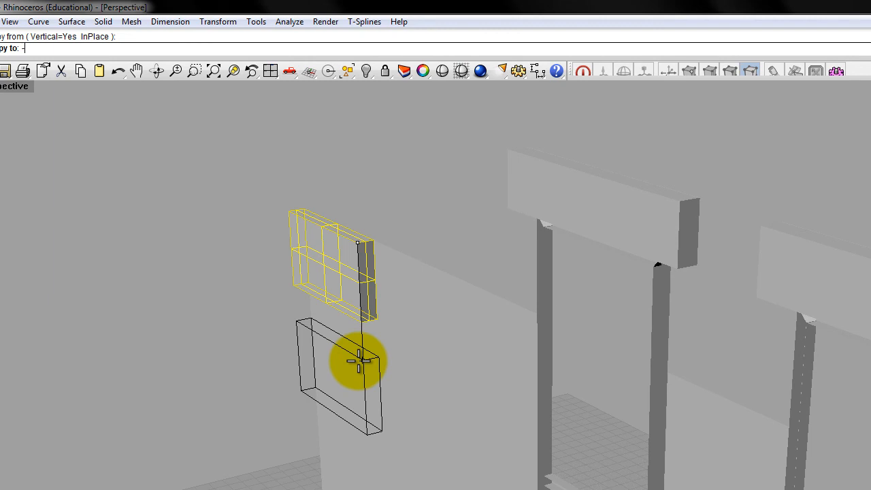
{"action": "type", "text": "-3'"}
{"action": "key", "text": "Return"}
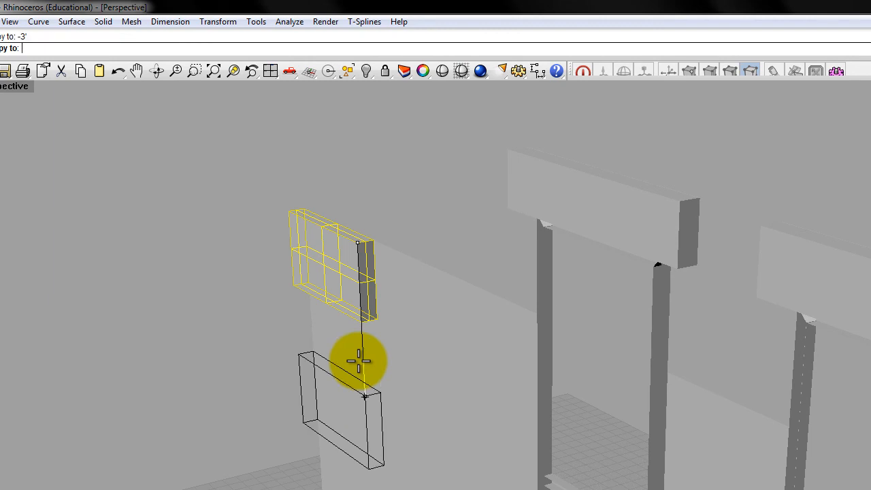
{"action": "key", "text": "Escape"}
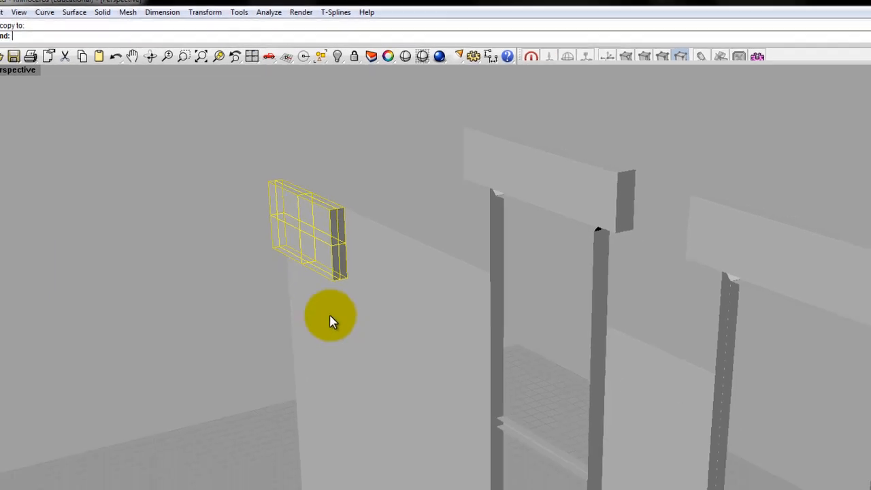
- Try to copy the corner block from its upper front corner with a distance of -3 and Vertical set to No
{"action": "scroll", "coordinate": [318, 292], "scroll_direction": "down", "scroll_amount": 9}
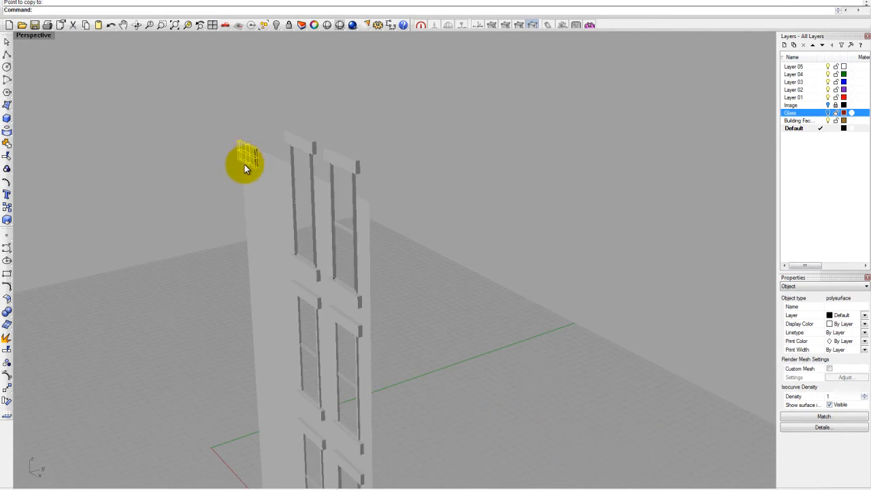
{"action": "scroll", "coordinate": [244, 164], "scroll_direction": "up", "scroll_amount": 6}
{"action": "key", "text": "Return"}
{"action": "left_click", "coordinate": [287, 101]}
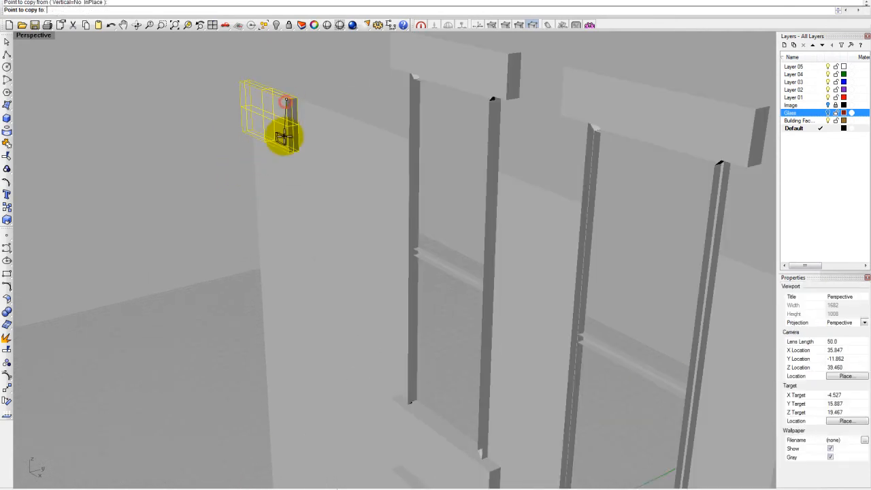
{"action": "type", "text": "-3"}
{"action": "key", "text": "Return"}
{"action": "key", "text": "Escape"}
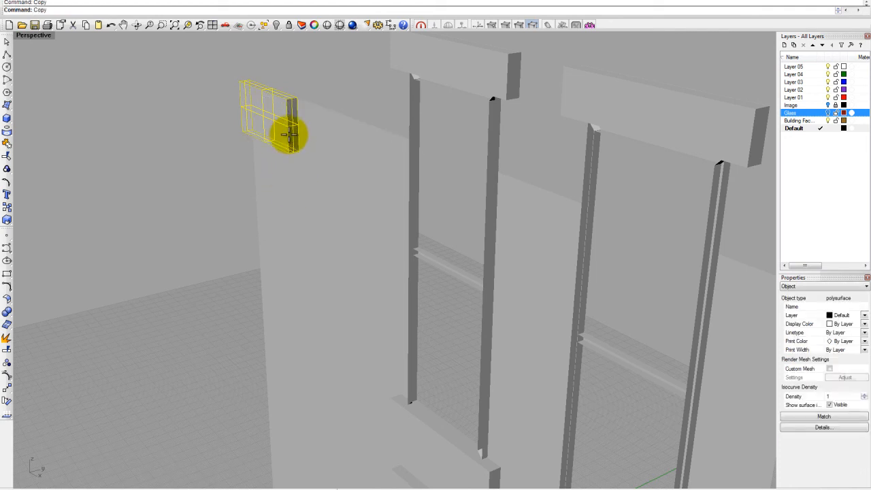
- Copy the corner block 3' straight down from its upper front corner with the Vertical option set to Yes
{"action": "left_click", "coordinate": [64, 9]}
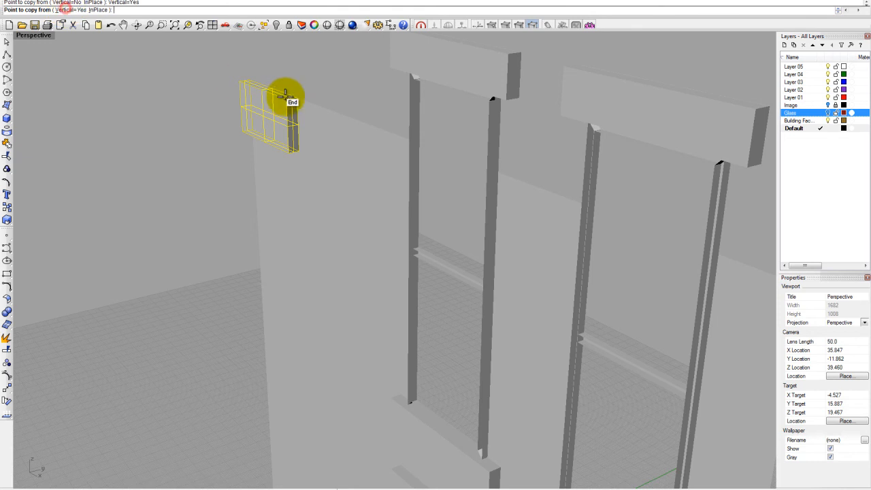
{"action": "left_click", "coordinate": [287, 96]}
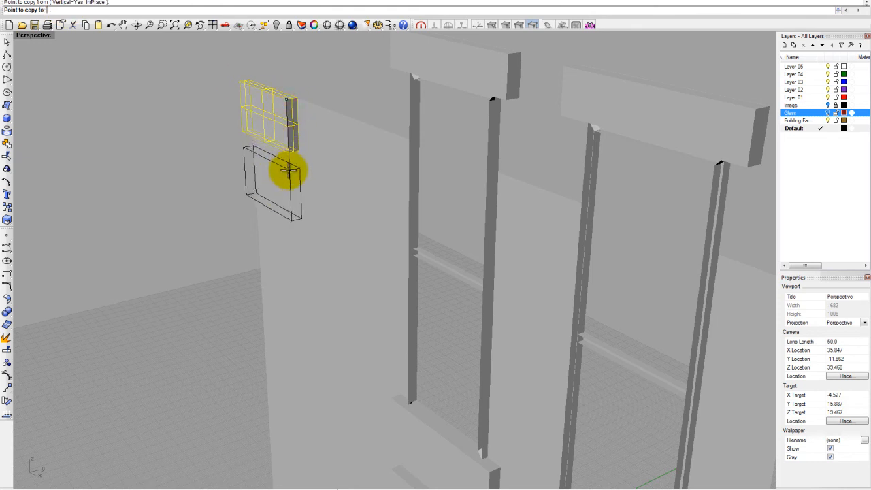
{"action": "type", "text": "-3"}
{"action": "key", "text": "Return"}
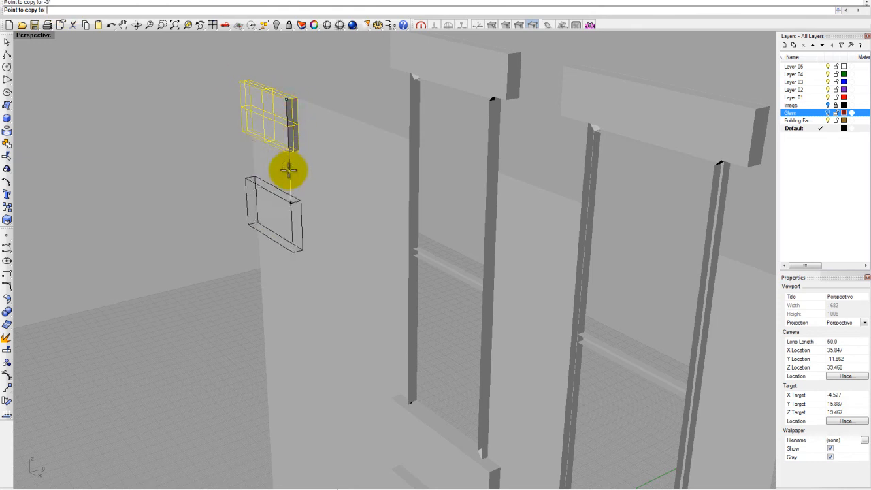
{"action": "left_click", "coordinate": [290, 190]}
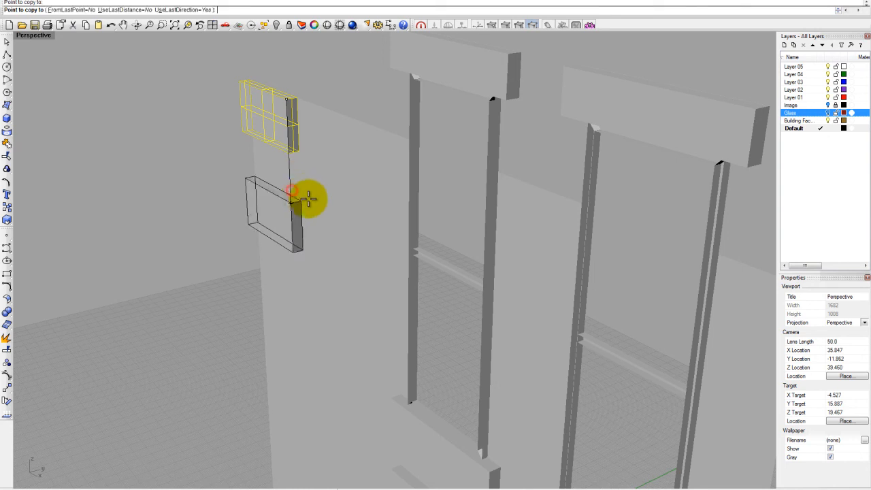
{"action": "right_click", "coordinate": [291, 208]}
- Copy the second corner block repeatedly down the facade's edge to its base, placing each copy from the lower corner of the block above
{"action": "type", "text": "C"}
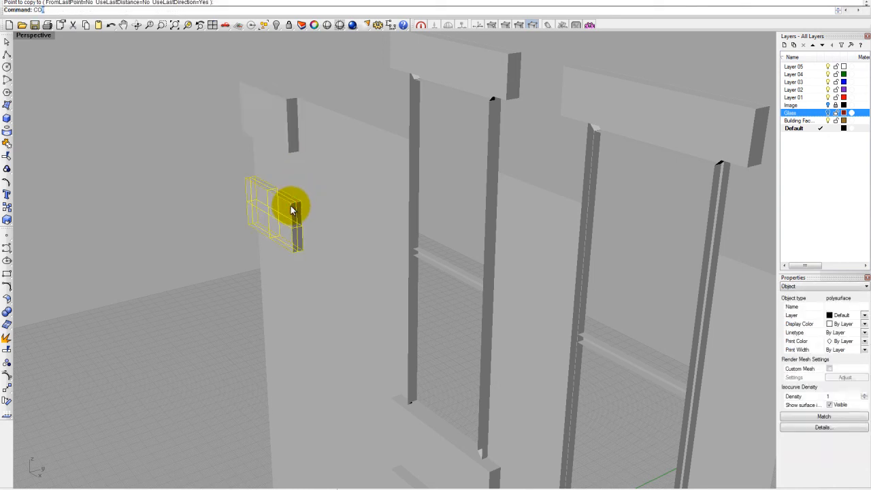
{"action": "type", "text": "opy"}
{"action": "key", "text": "Return"}
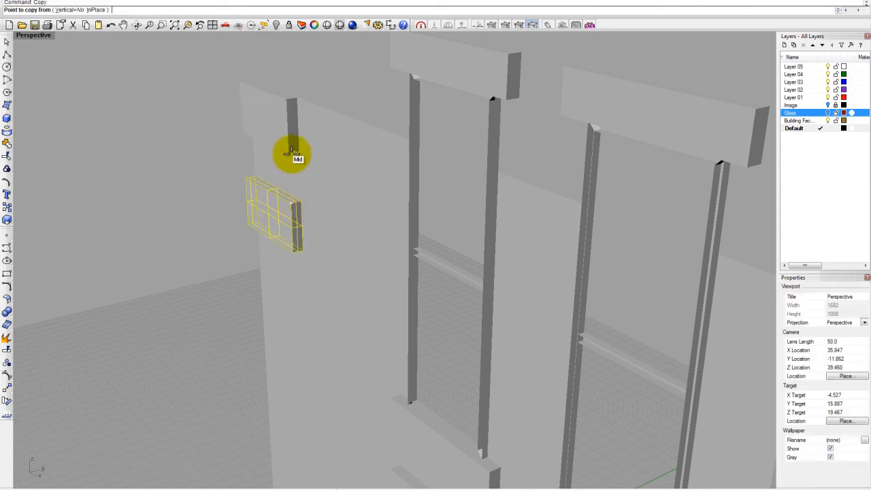
{"action": "left_click", "coordinate": [289, 153]}
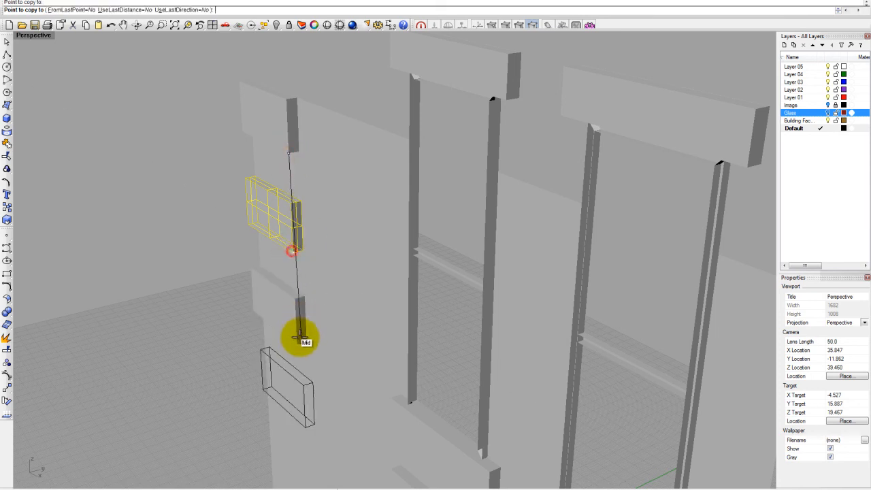
{"action": "left_click", "coordinate": [295, 340]}
{"action": "right_click_drag", "start_coordinate": [305, 220], "coordinate": [305, 38], "text": "shift"}
{"action": "left_click", "coordinate": [300, 249]}
{"action": "left_click", "coordinate": [304, 336]}
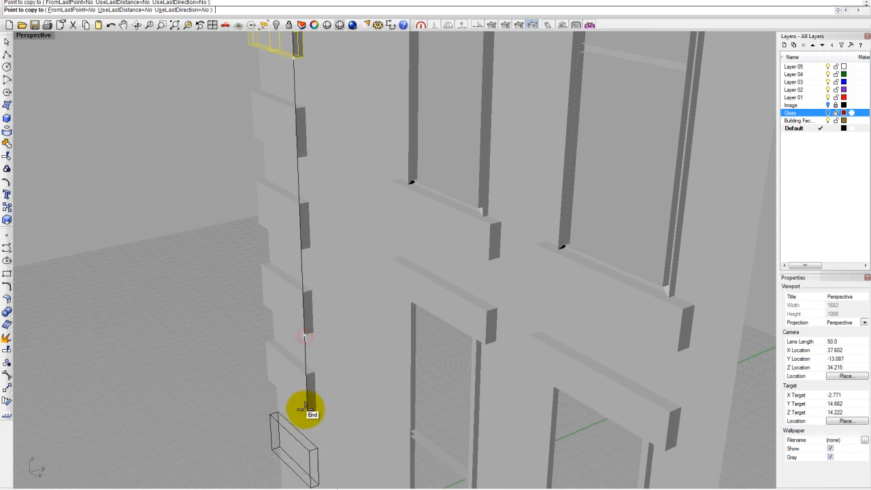
{"action": "scroll", "coordinate": [305, 410], "scroll_direction": "down", "scroll_amount": 4}
{"action": "scroll", "coordinate": [272, 263], "scroll_direction": "up", "scroll_amount": 4}
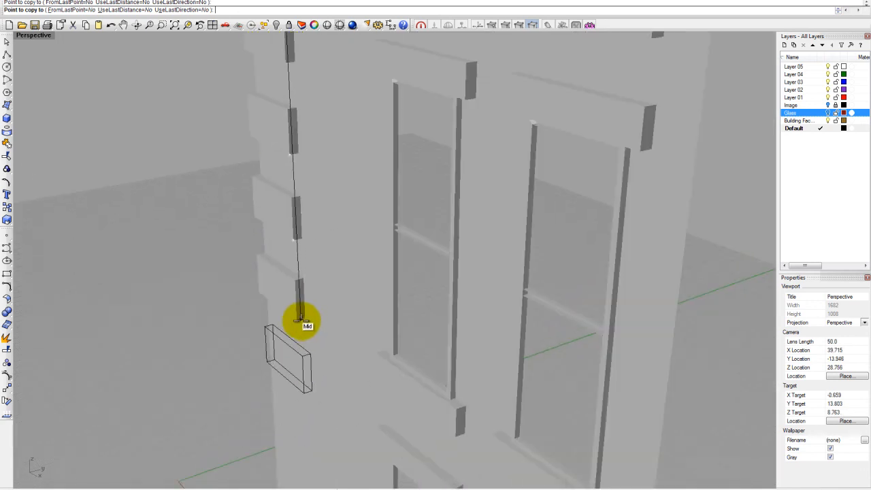
{"action": "left_click", "coordinate": [296, 319]}
{"action": "left_click", "coordinate": [300, 395]}
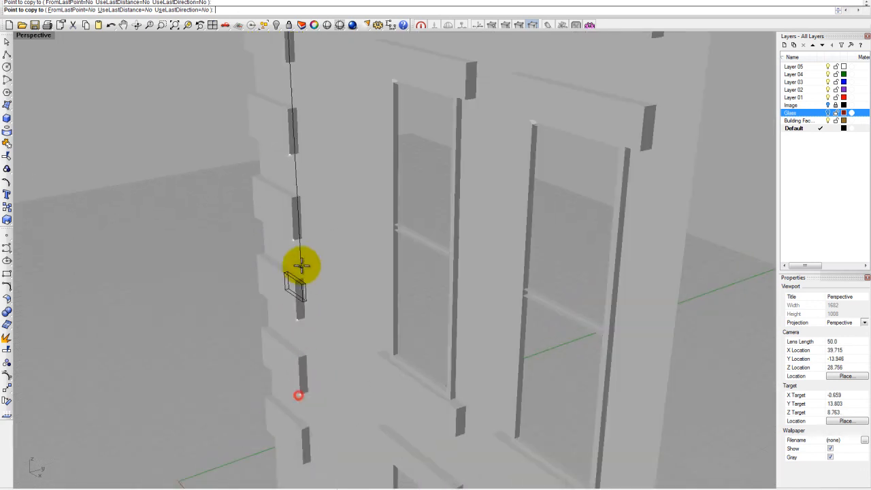
{"action": "scroll", "coordinate": [299, 282], "scroll_direction": "down", "scroll_amount": 5}
{"action": "scroll", "coordinate": [299, 370], "scroll_direction": "up", "scroll_amount": 5}
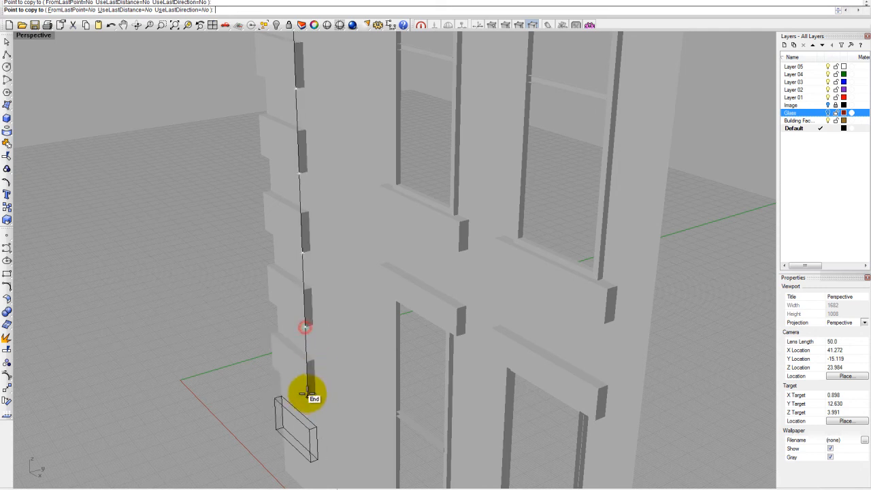
{"action": "left_click", "coordinate": [307, 449]}
{"action": "key", "text": "Return"}
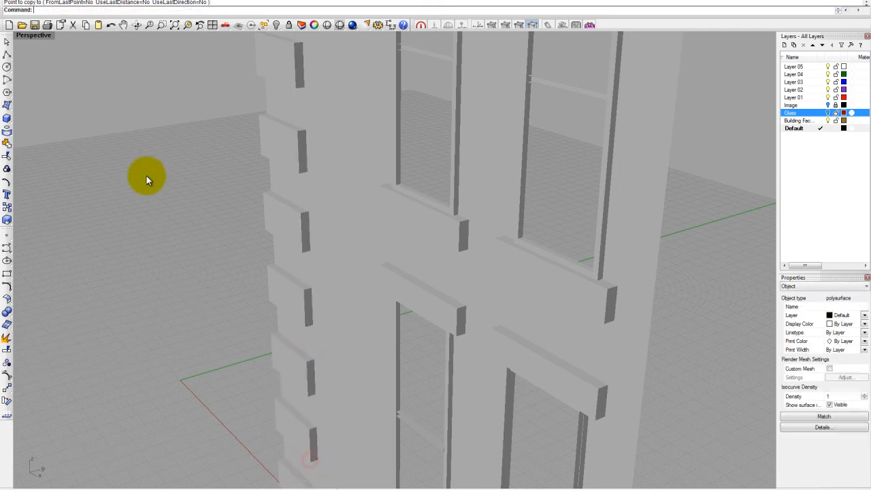
- Maximize the Front view and frame the area between the corner blocks and the windows
{"action": "scroll", "coordinate": [336, 295], "scroll_direction": "down", "scroll_amount": 5}
{"action": "scroll", "coordinate": [340, 303], "scroll_direction": "up", "scroll_amount": 6}
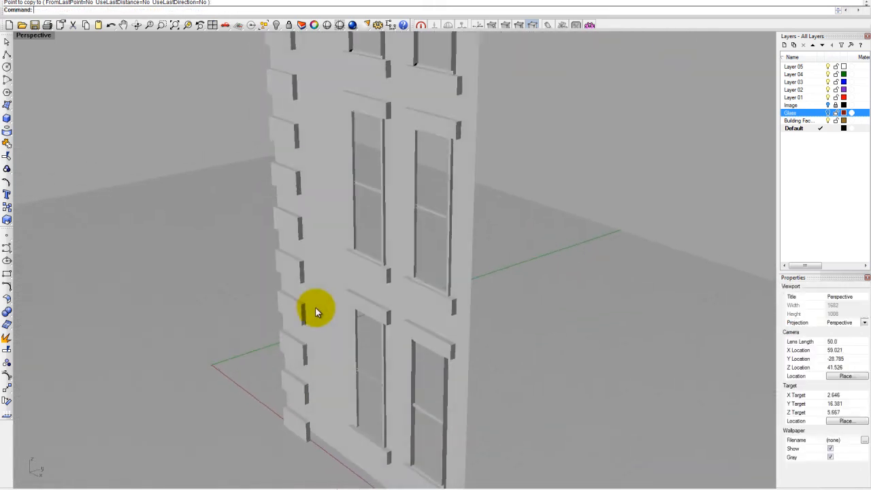
{"action": "left_click", "coordinate": [35, 25]}
{"action": "double_click", "coordinate": [25, 265]}
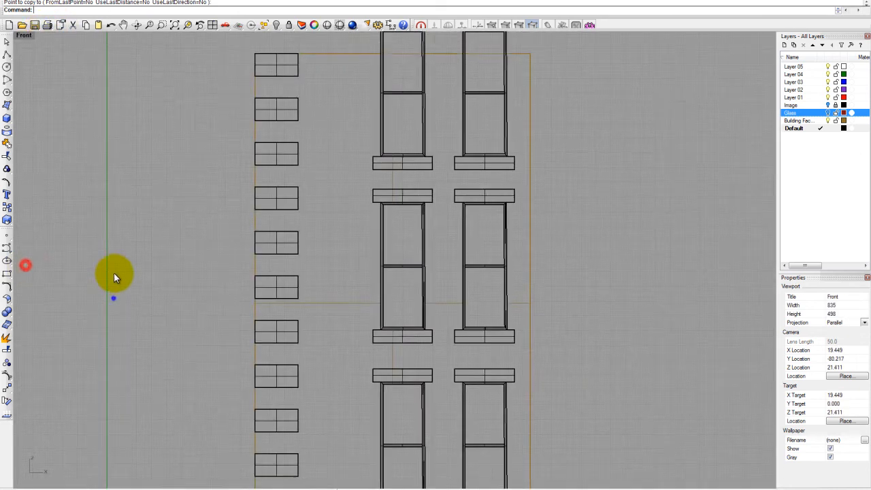
{"action": "scroll", "coordinate": [113, 279], "scroll_direction": "up", "scroll_amount": 2}
{"action": "left_click", "coordinate": [6, 68]}
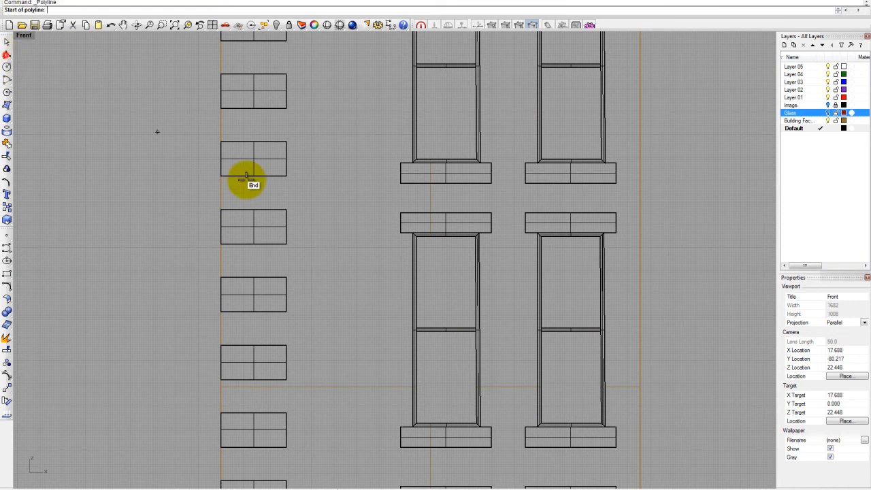
{"action": "left_click", "coordinate": [320, 246]}
{"action": "left_click", "coordinate": [312, 182]}
{"action": "left_click", "coordinate": [369, 127]}
{"action": "left_click", "coordinate": [359, 108]}
{"action": "left_click", "coordinate": [370, 241]}
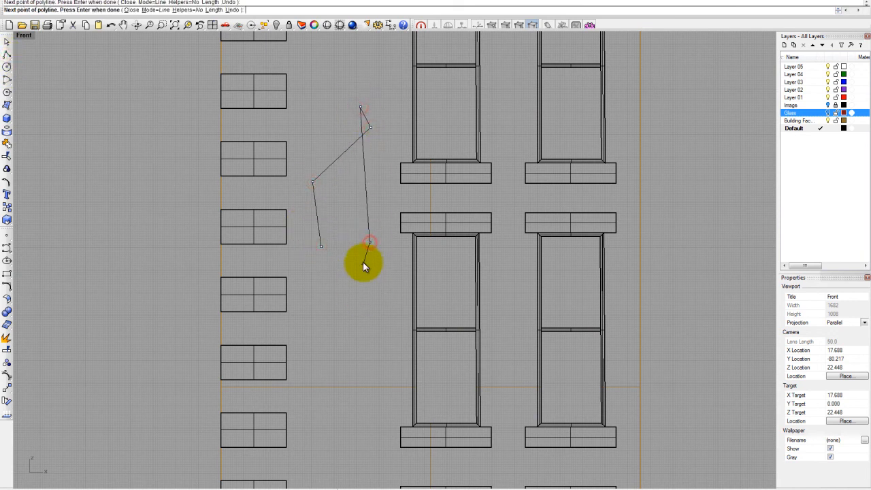
{"action": "key", "text": "Escape"}
- Draw a closed, irregular five-sided polyline on the facade between the corner blocks and the window column next to them
{"action": "key", "text": "Return"}
{"action": "left_click", "coordinate": [317, 262]}
{"action": "left_click", "coordinate": [315, 152]}
{"action": "left_click", "coordinate": [366, 111]}
{"action": "left_click", "coordinate": [385, 211]}
{"action": "left_click", "coordinate": [385, 291]}
{"action": "left_click", "coordinate": [318, 261]}
{"action": "scroll", "coordinate": [330, 231], "scroll_direction": "down", "scroll_amount": 1}
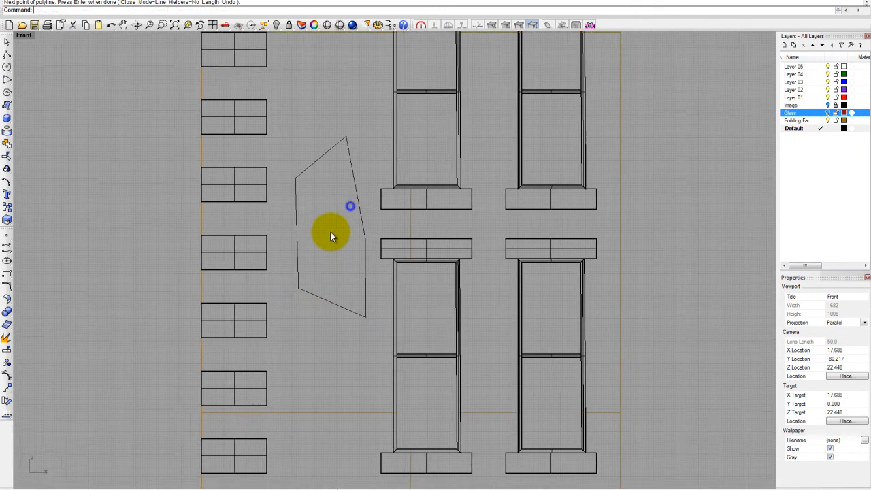
- Split the facade surface using the five-sided polyline as the cutting object
{"action": "scroll", "coordinate": [336, 226], "scroll_direction": "up", "scroll_amount": 2}
{"action": "type", "text": "Split"}
{"action": "key", "text": "Return"}
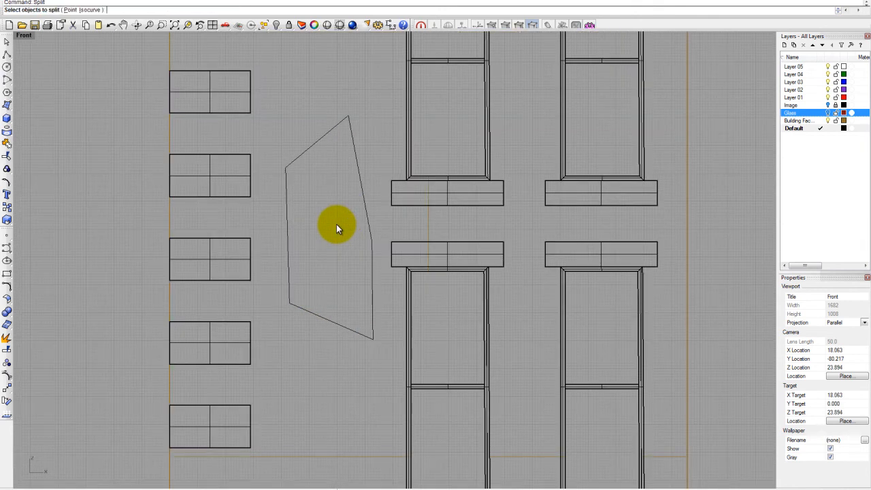
{"action": "left_click", "coordinate": [423, 226]}
{"action": "key", "text": "Return"}
{"action": "left_click", "coordinate": [369, 213]}
{"action": "right_click", "coordinate": [341, 209]}
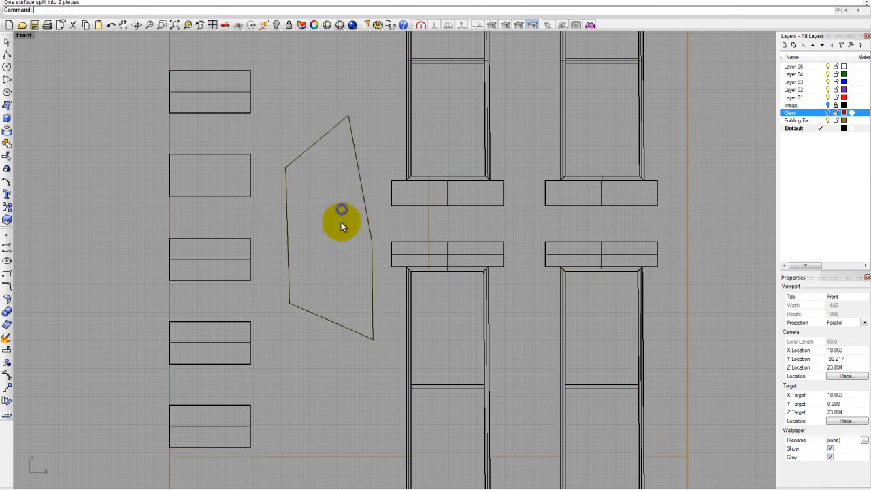
- Delete the split facade piece inside the five-sided outline and show the opening in the maximized Perspective view
{"action": "left_click", "coordinate": [371, 243]}
{"action": "left_click", "coordinate": [395, 279]}
{"action": "key", "text": "Delete"}
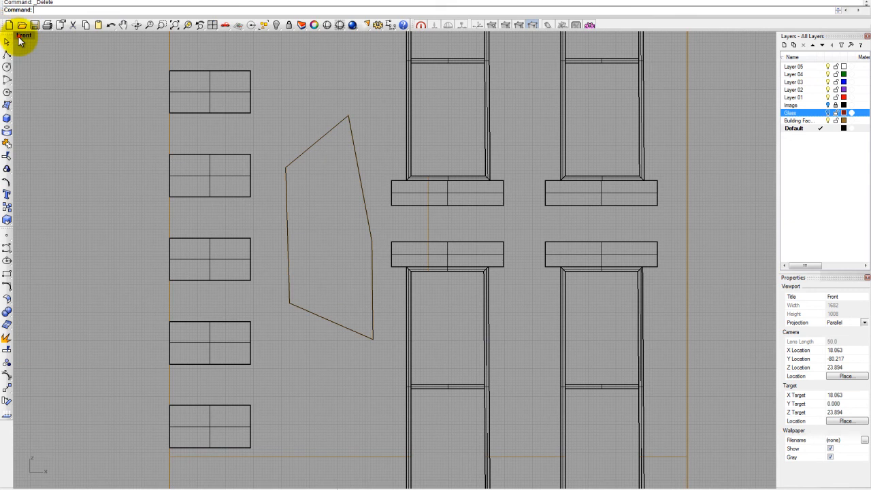
{"action": "double_click", "coordinate": [22, 36]}
{"action": "double_click", "coordinate": [409, 41]}
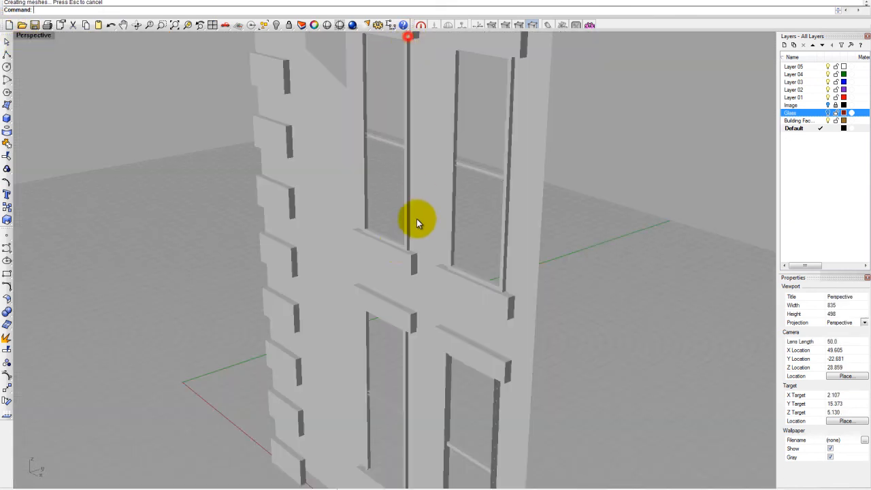
{"action": "scroll", "coordinate": [370, 282], "scroll_direction": "down", "scroll_amount": 6}
{"action": "scroll", "coordinate": [366, 225], "scroll_direction": "up", "scroll_amount": 7}
{"action": "mouse_move", "coordinate": [364, 168]}
{"action": "right_mouse_down"}
{"action": "mouse_move", "coordinate": [366, 139]}
{"action": "mouse_move", "coordinate": [371, 177]}
{"action": "right_mouse_up"}
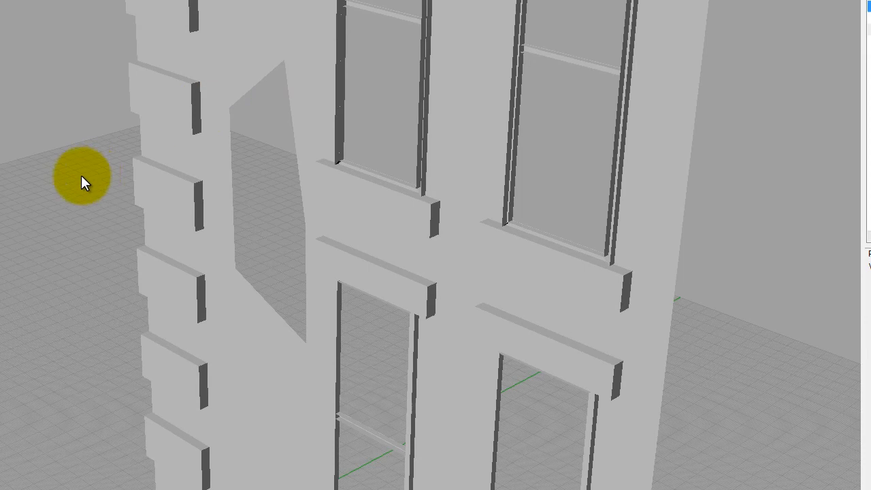